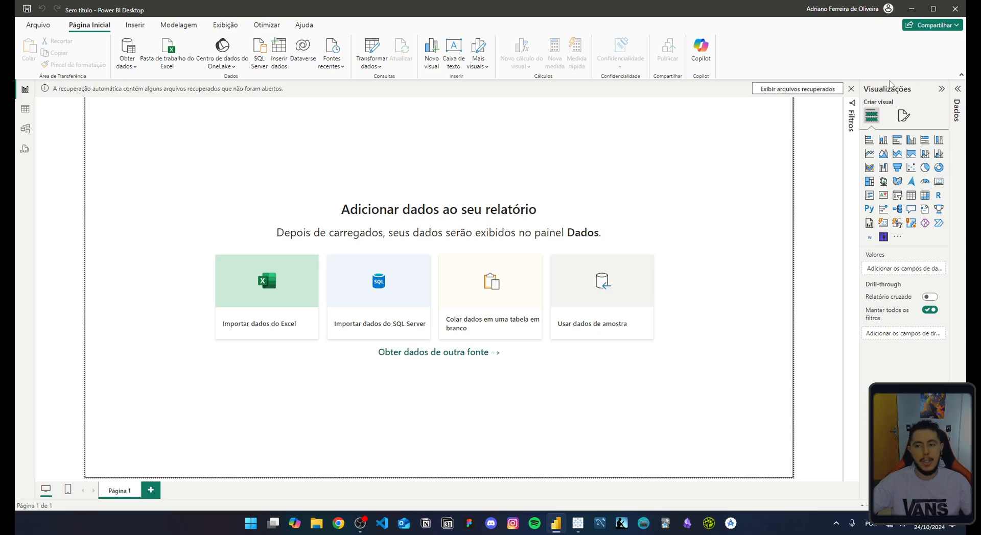
Dismiss the notice about recovered files and choose to remove those files
click(852, 90)
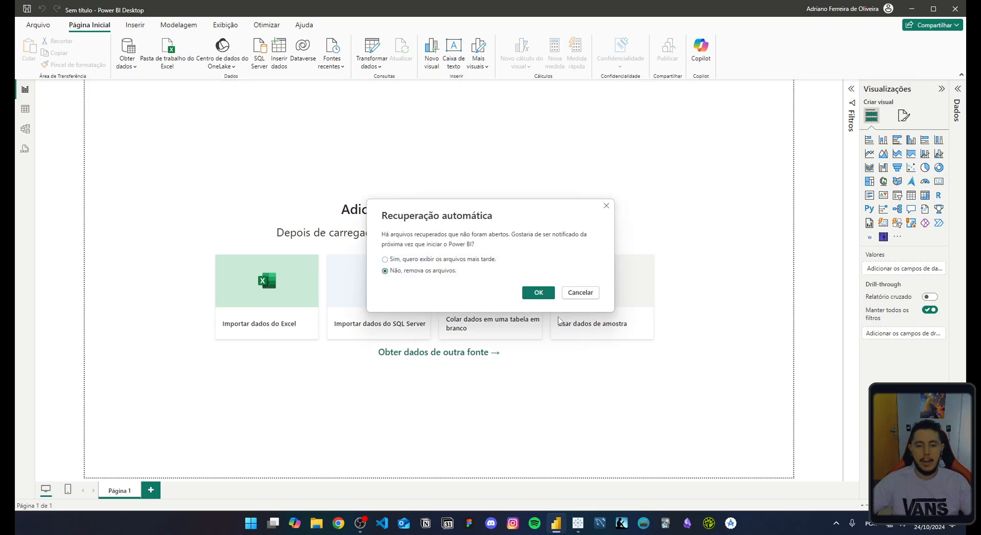
click(536, 291)
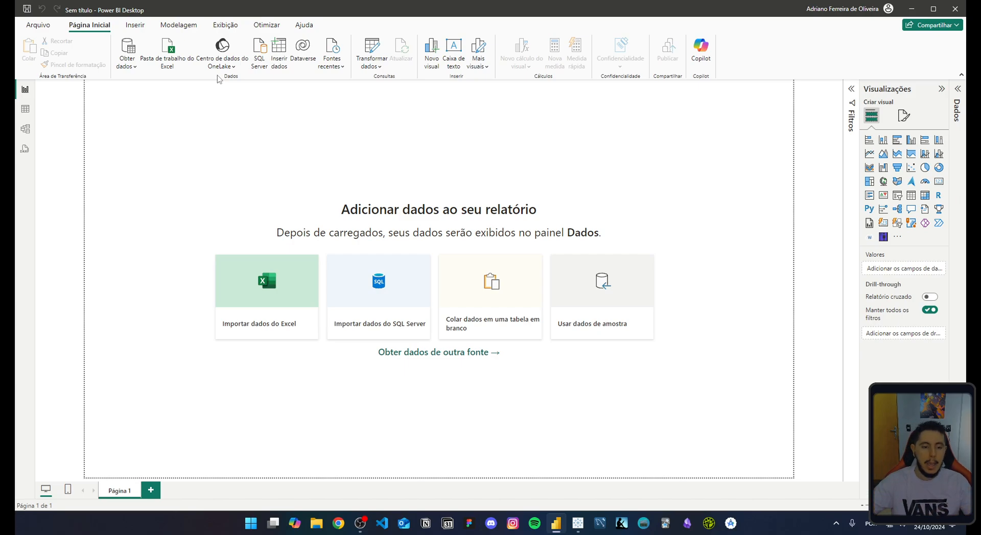
Import the Sample - Superstore Excel workbook from Documents > My Tableau Repository > Datasources > 2024.1 > pt_BR-LATAM
click(269, 297)
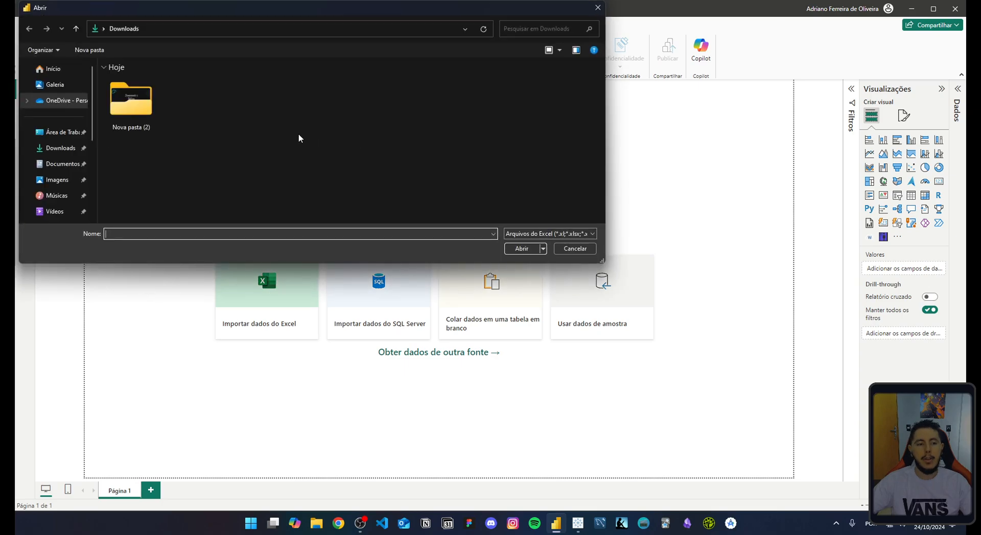
click(60, 166)
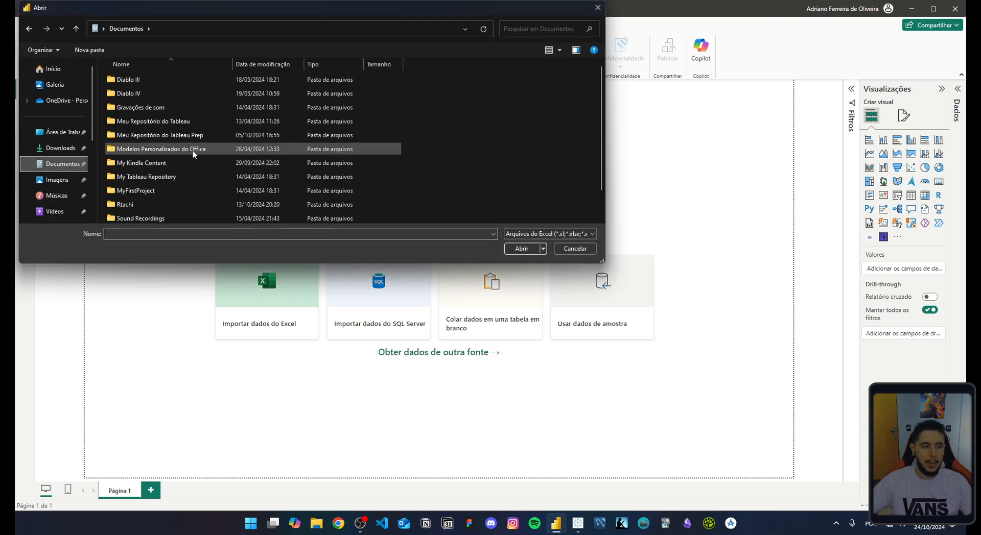
double_click(176, 177)
click(145, 109)
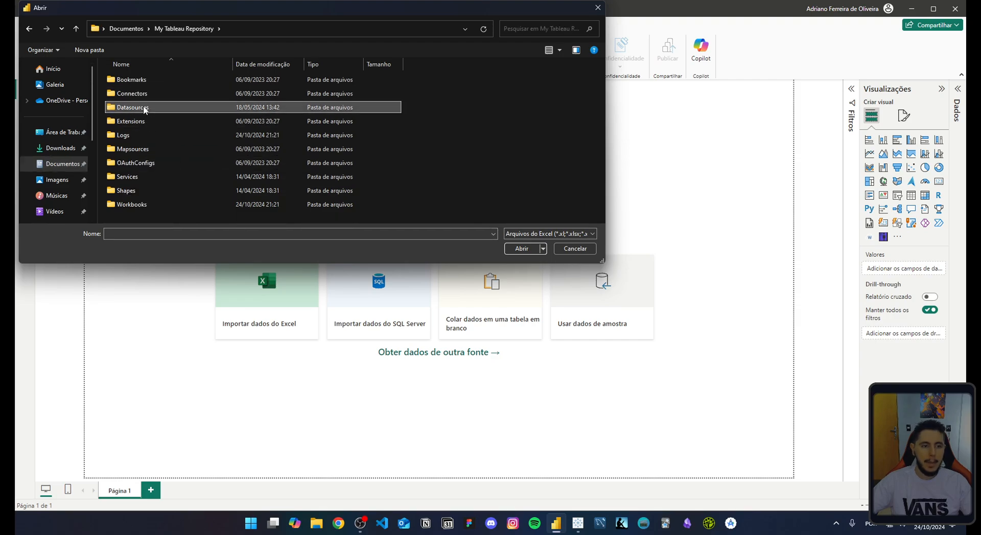
double_click(144, 108)
double_click(142, 106)
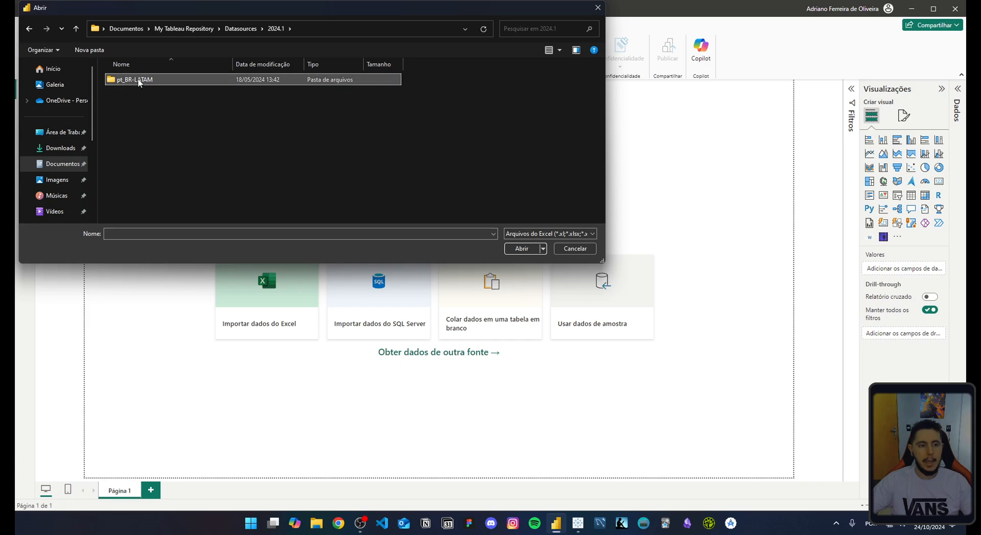
double_click(139, 81)
double_click(146, 94)
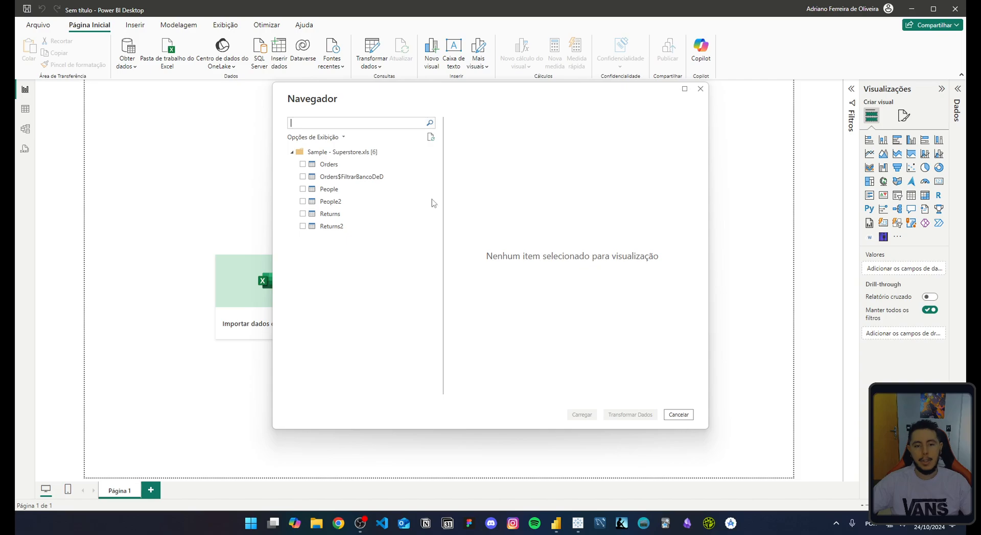
Open the Orders table in the Power Query Editor, look through its columns, and close and apply the query
click(303, 165)
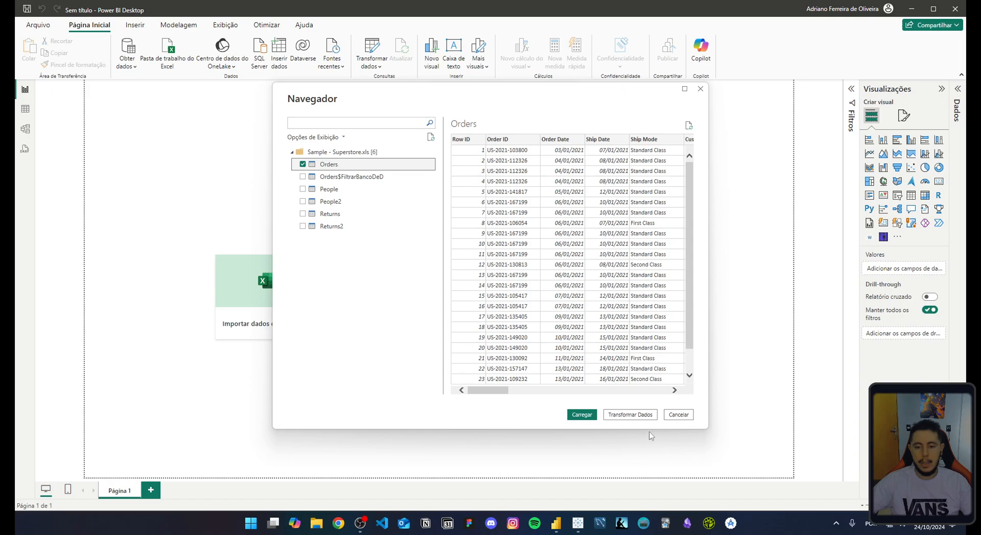
click(640, 417)
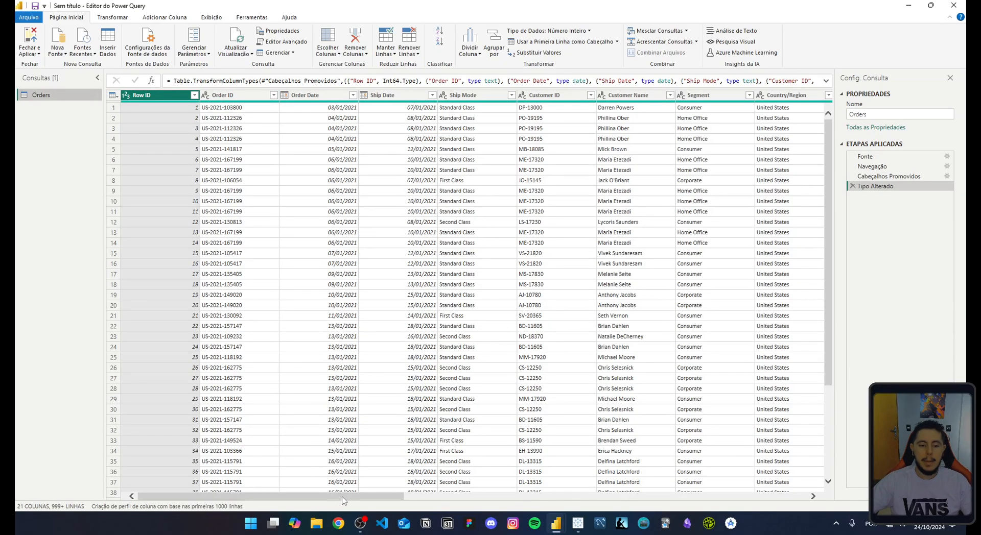
drag(342, 500, 804, 518)
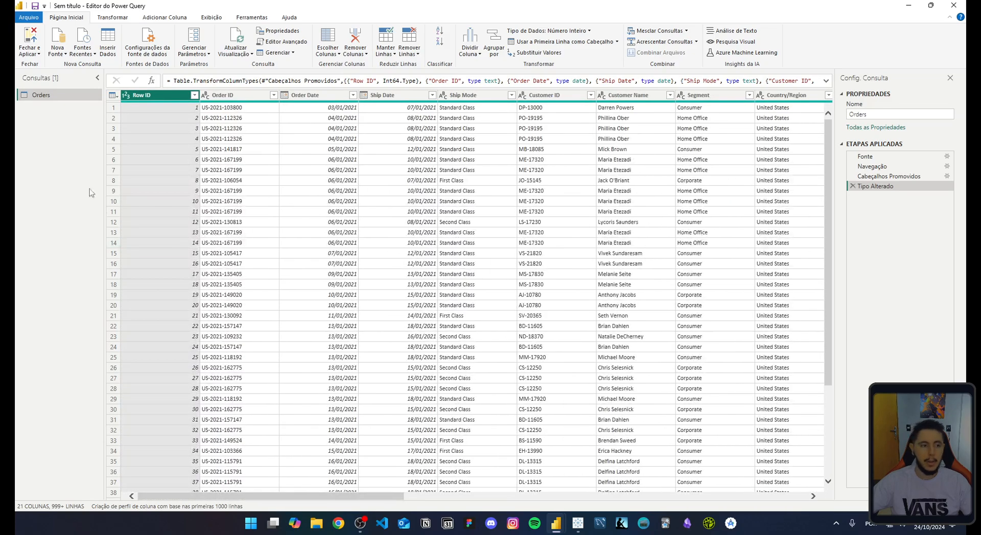
click(36, 41)
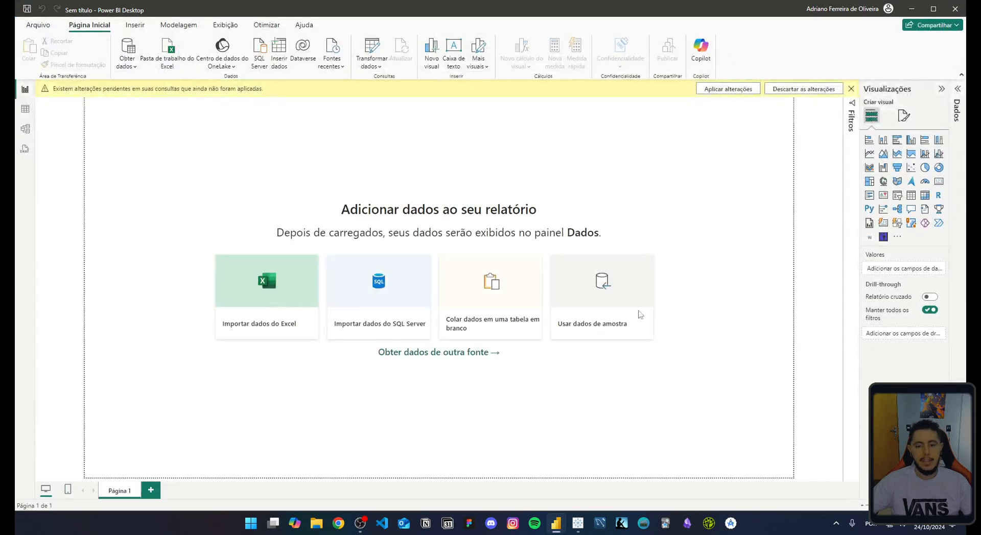
Switch to Tableau Public, connect to the Sample - Superstore Excel workbook with its Orders table, and open Planilha 1
click(584, 522)
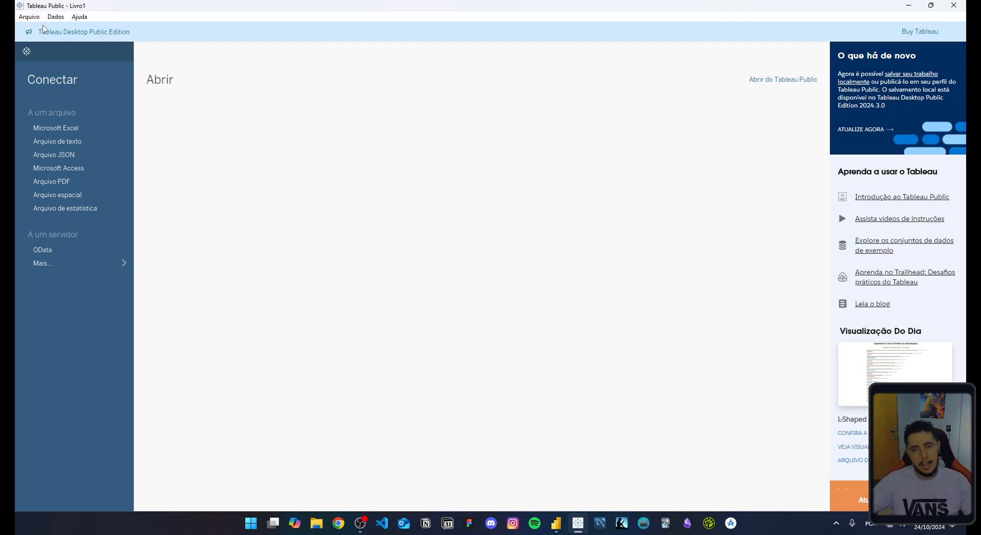
click(62, 134)
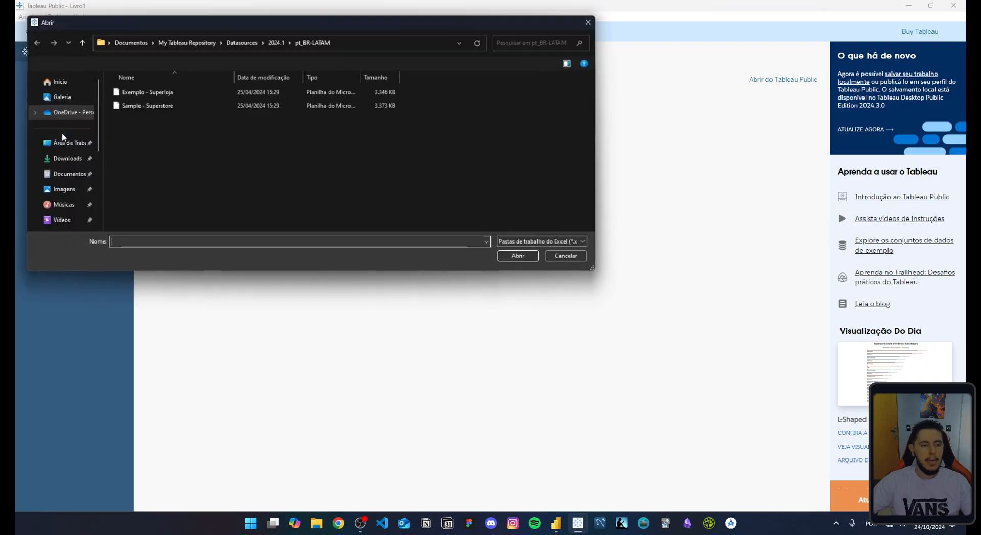
double_click(148, 106)
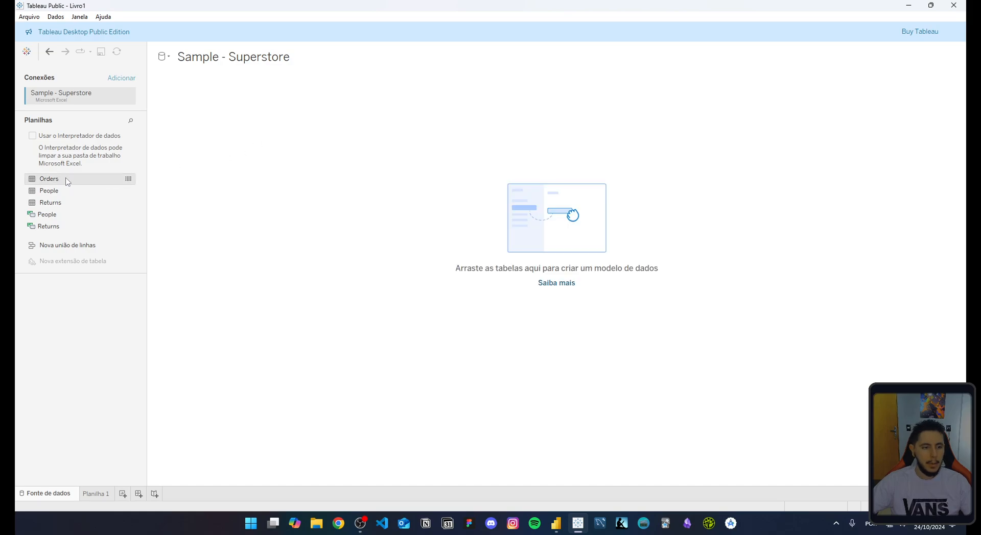
drag(66, 180, 229, 128)
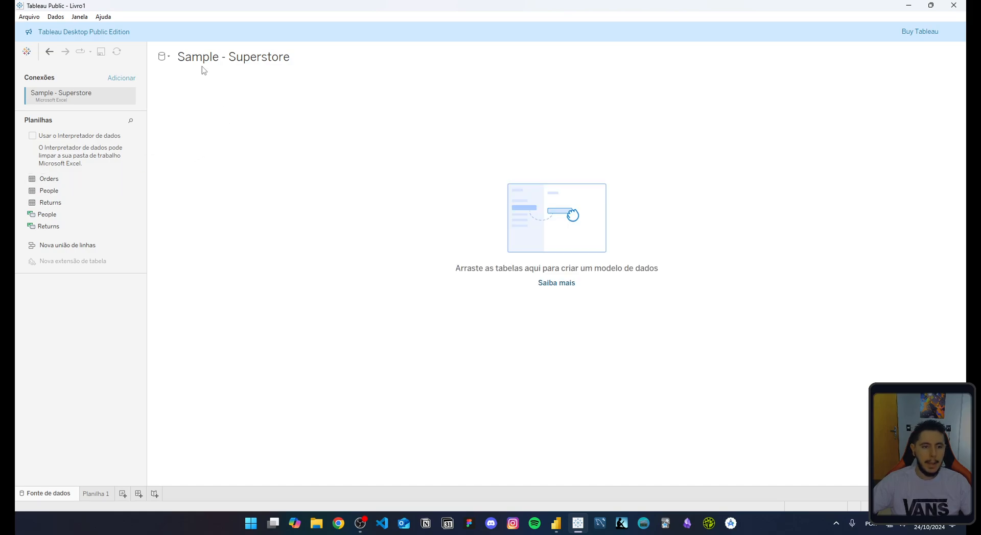
click(97, 494)
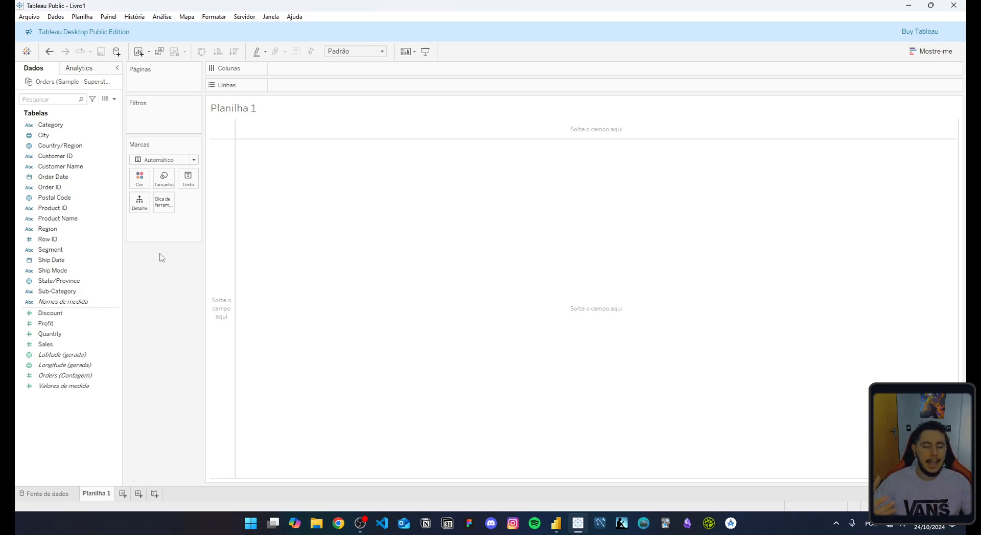
Check the report in Power BI Desktop, return to Tableau Public, and place the Category field on the rows of Planilha 1
click(556, 523)
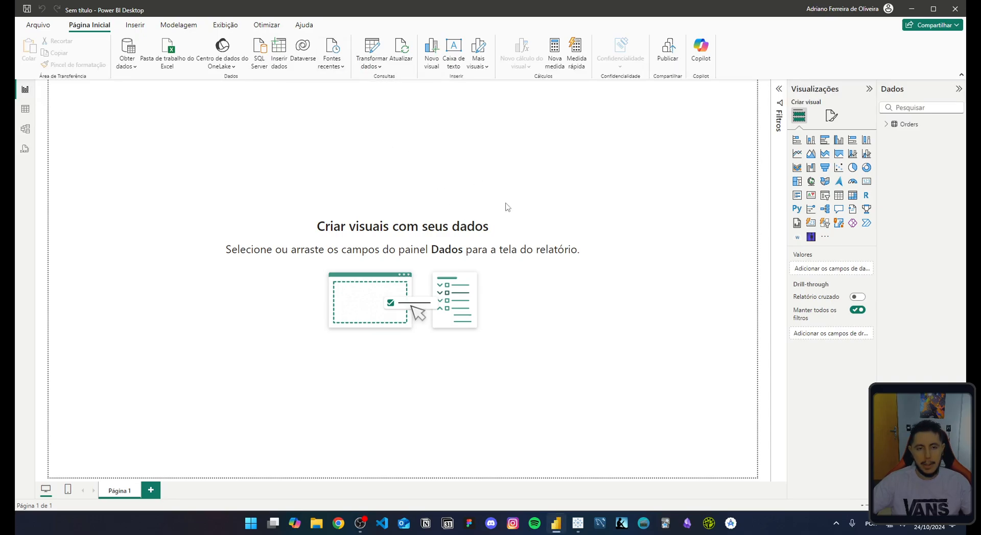
click(578, 524)
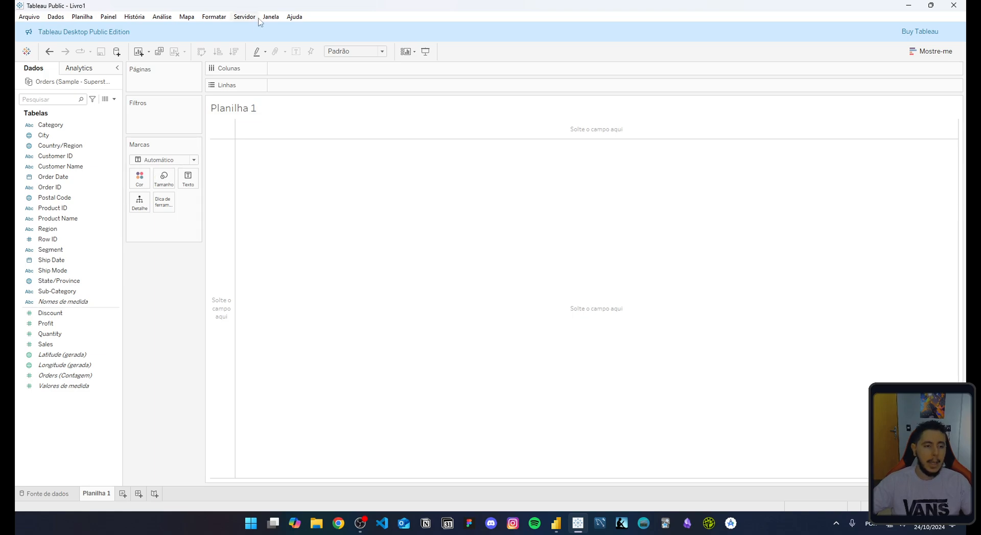
drag(51, 125, 323, 96)
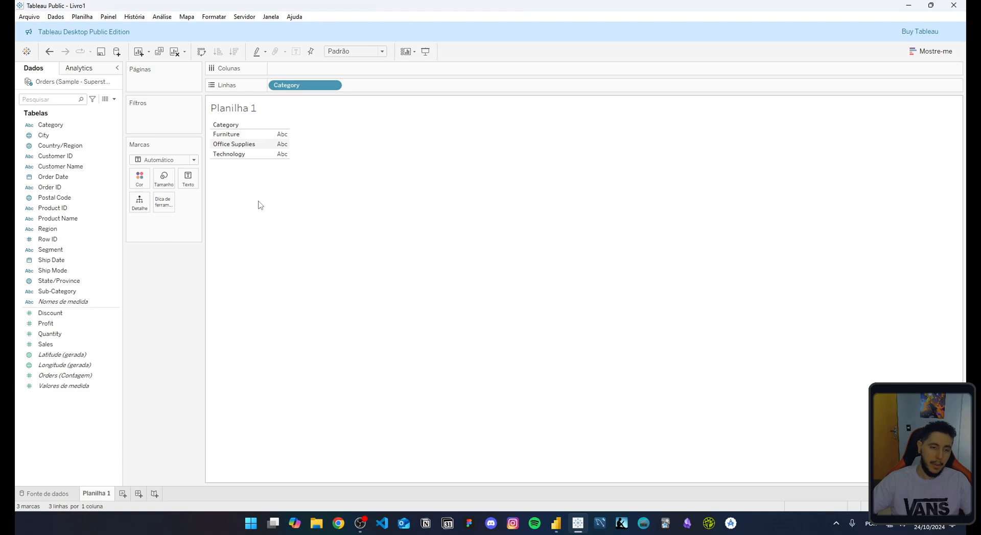
Create a calculated field named Categoria
click(114, 99)
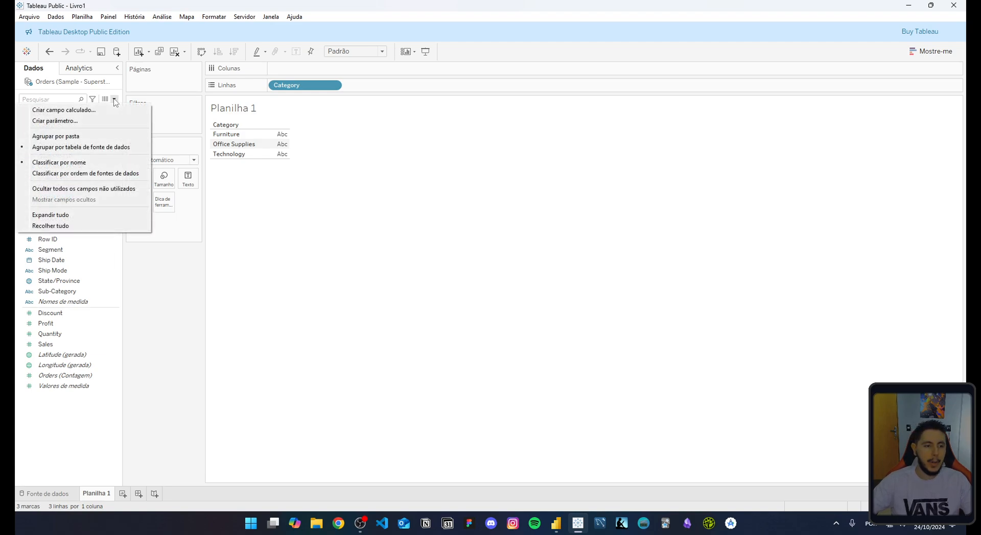
click(66, 110)
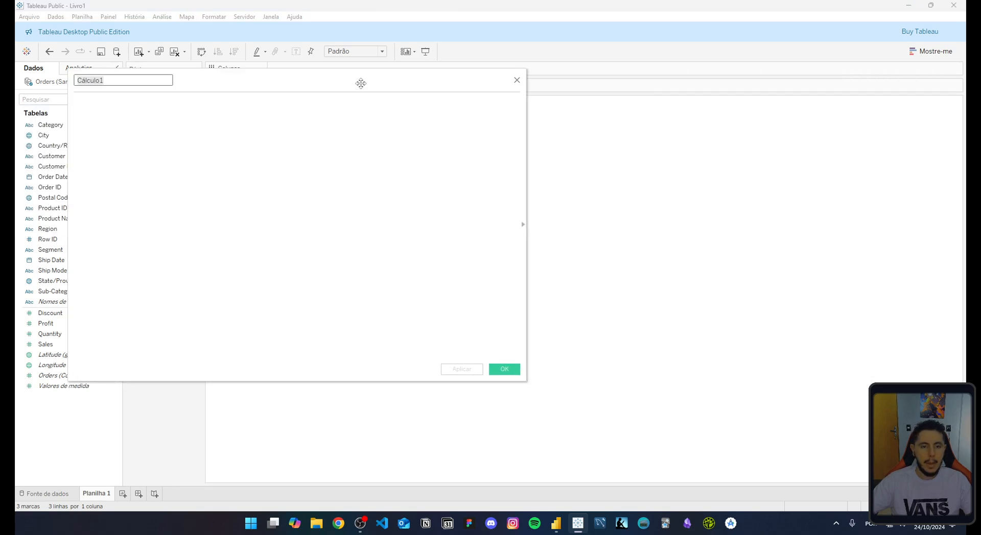
text(Categ)
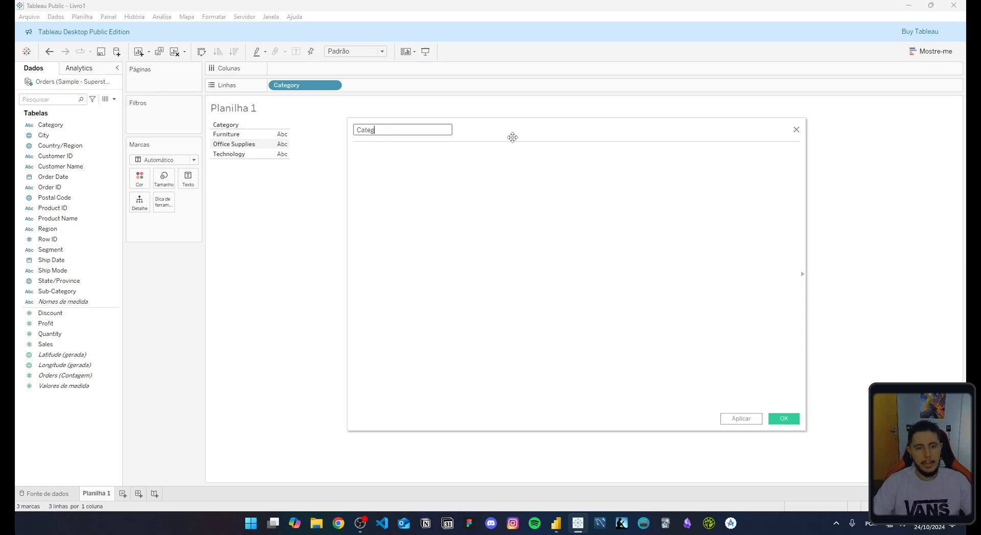
text(oria)
Write the first formula condition: IF [Category] = 'Furniture' THEN 'Móveis'
click(458, 165)
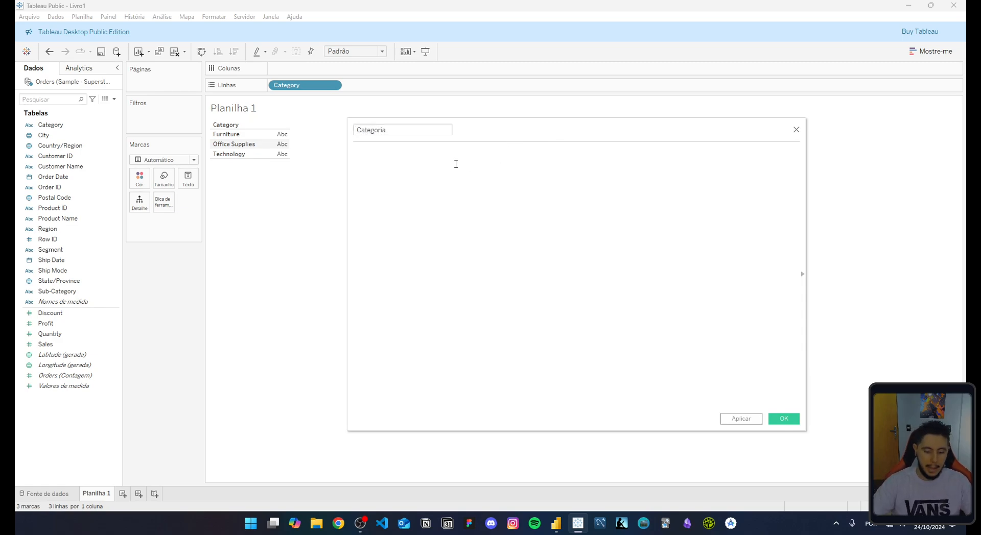
text(i)
key(Return)
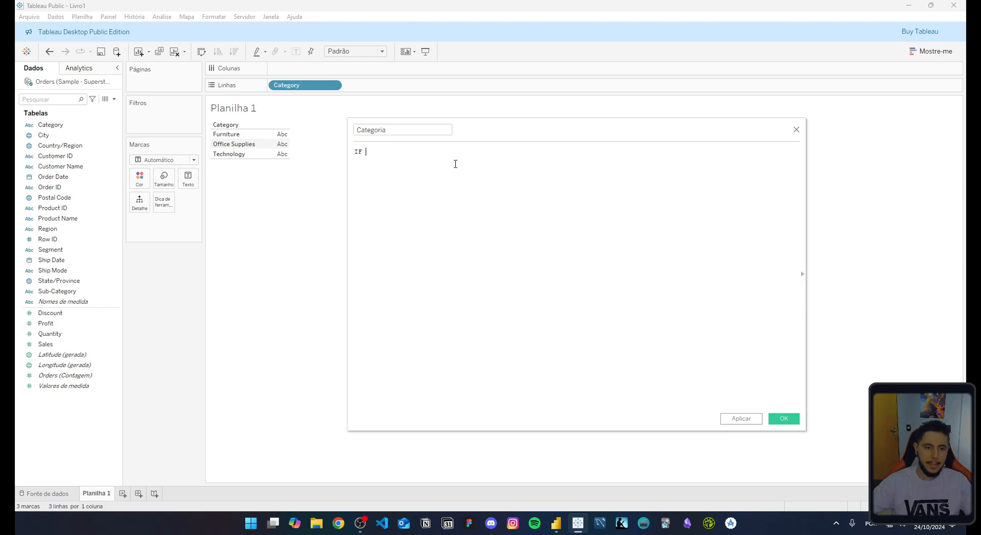
text([Category])
key(Return)
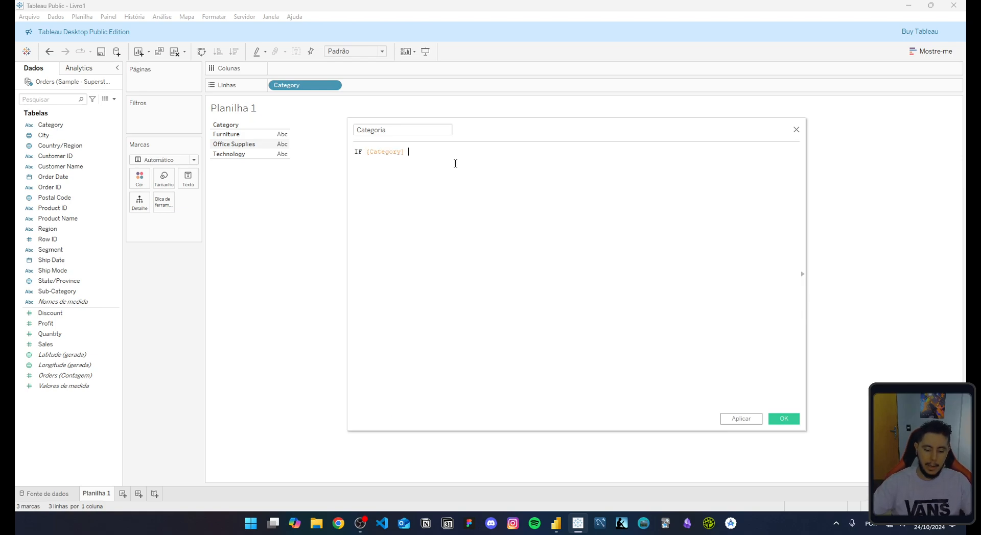
text(= 'Fu)
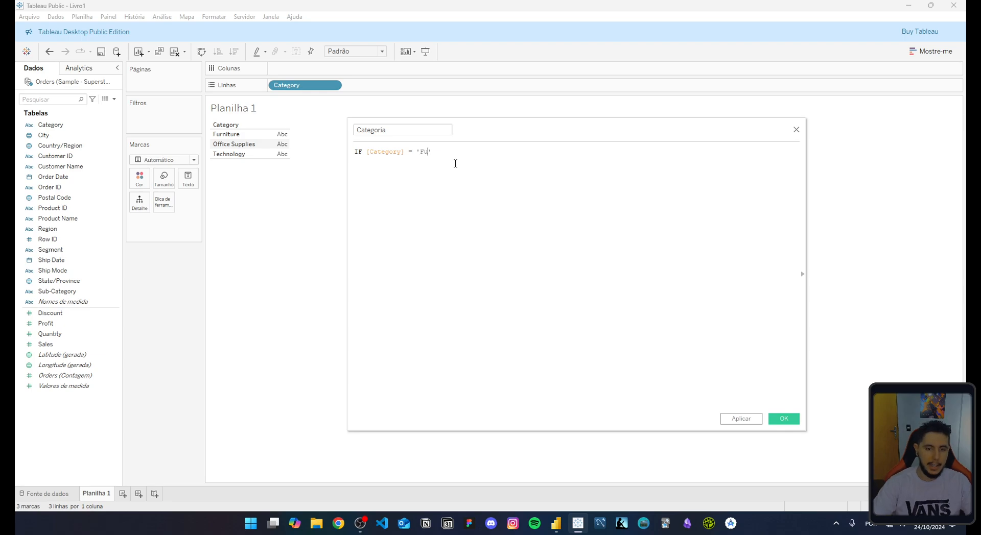
text(rniture' THE)
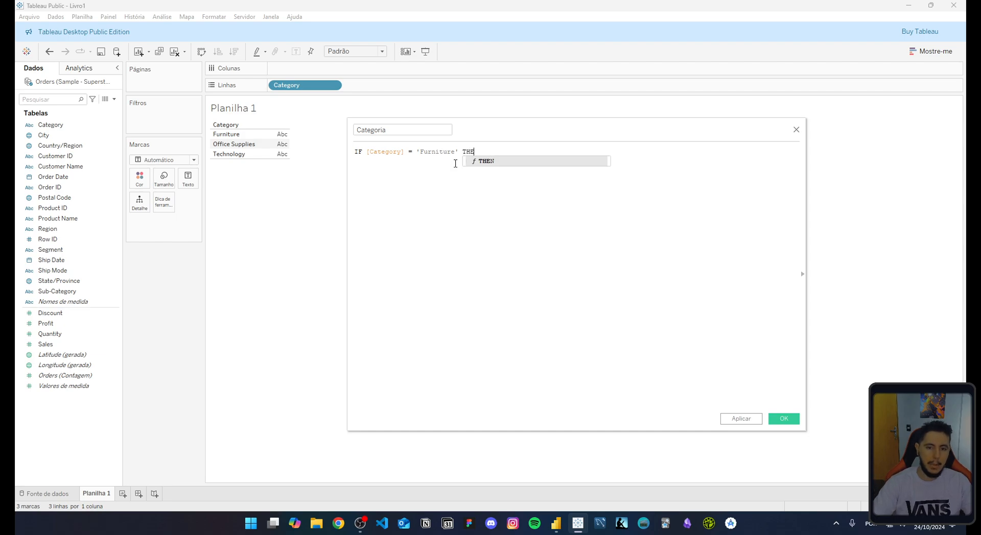
text(N ')
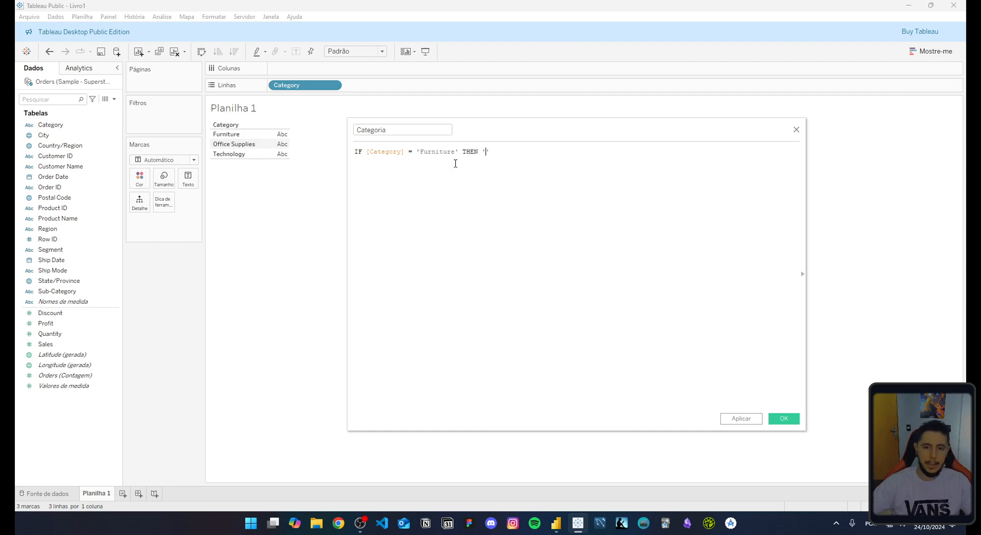
text(Móveis' )
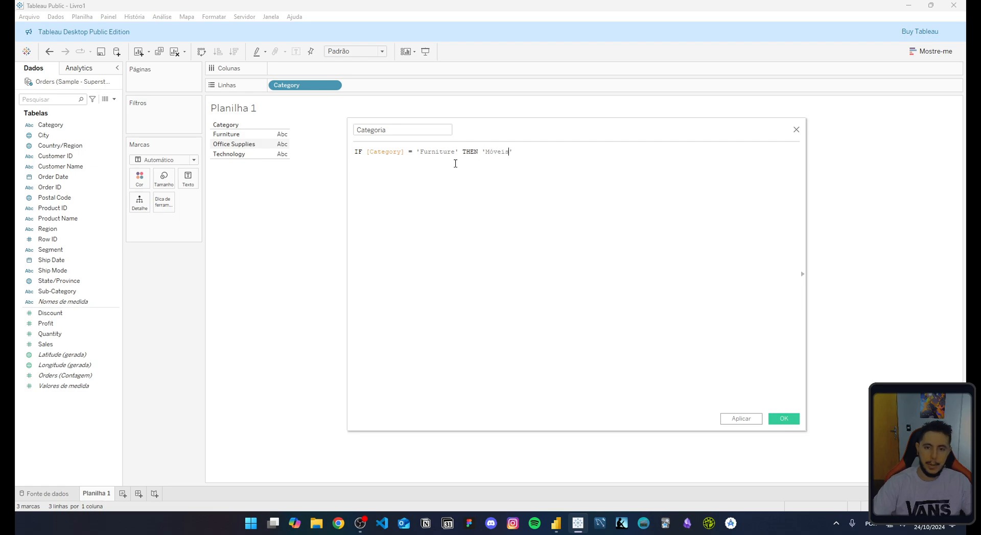
Add an ELSEIF line to the formula and reuse the first line's condition and result, [Category] = 'Furniture' THEN 'Móveis'
text(ELSEIF)
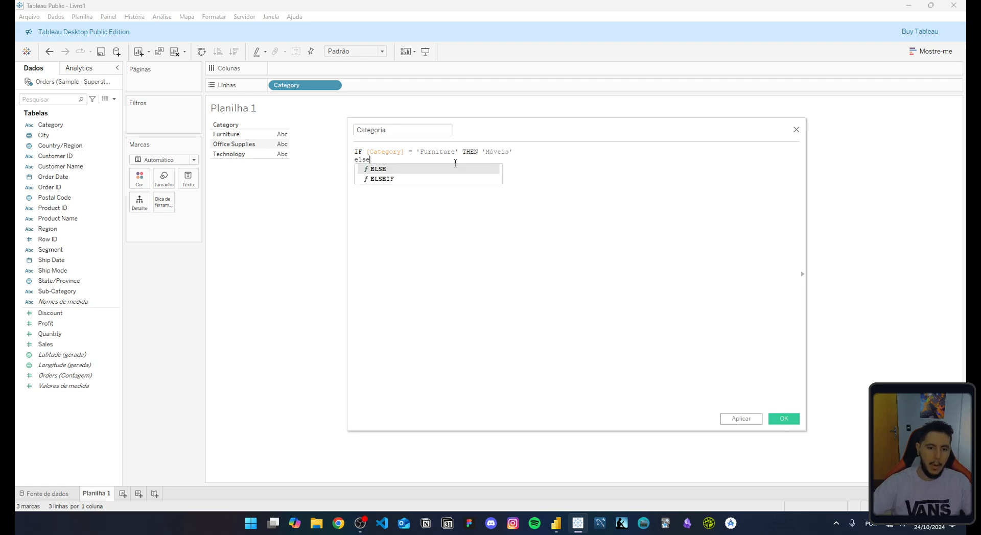
ctrl+scroll(472, 171, up, 3)
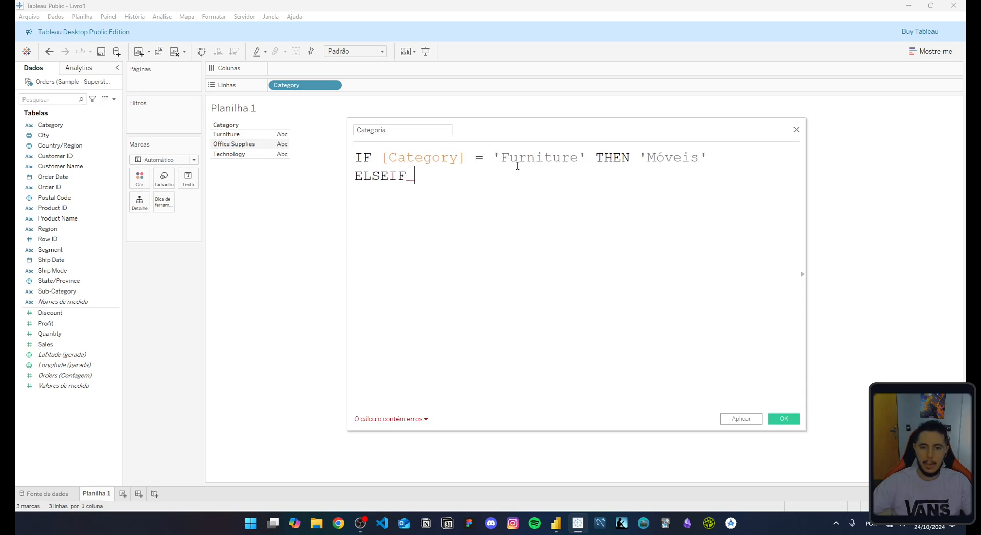
drag(496, 157, 588, 158)
drag(708, 157, 382, 157)
key(ctrl+c)
click(439, 180)
key(ctrl+v)
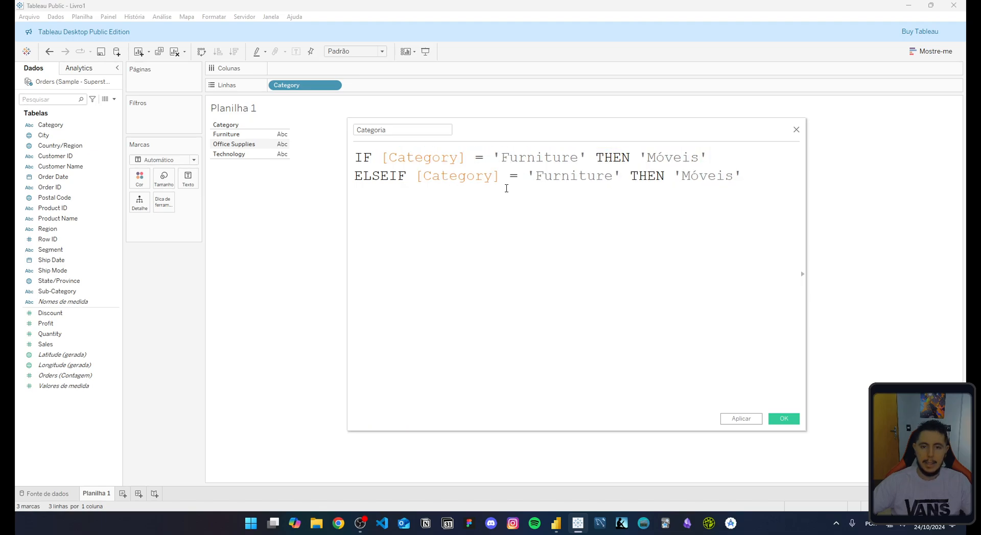
Replace the compared value in the formula's ELSEIF line with 'Office Supplies'
double_click(567, 175)
text(Office)
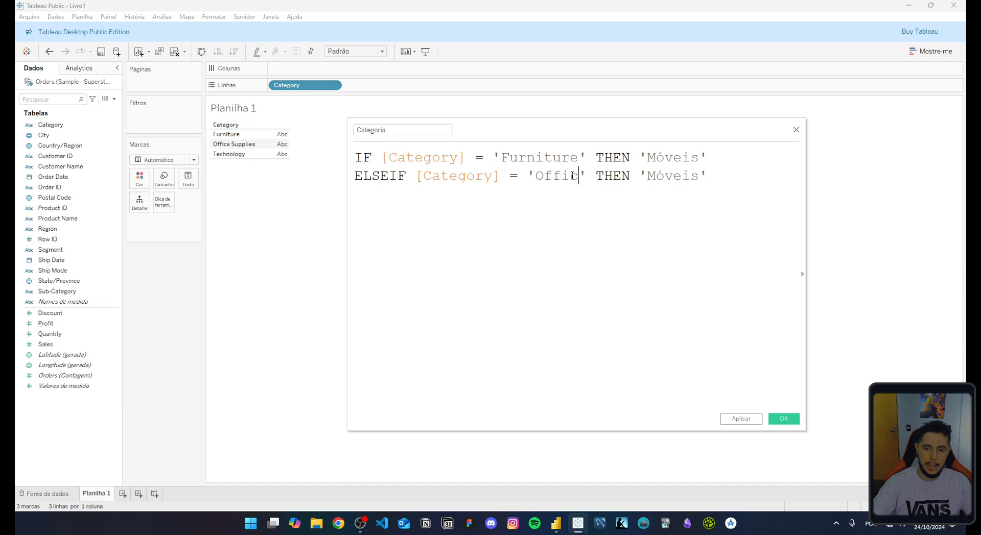
text( Su)
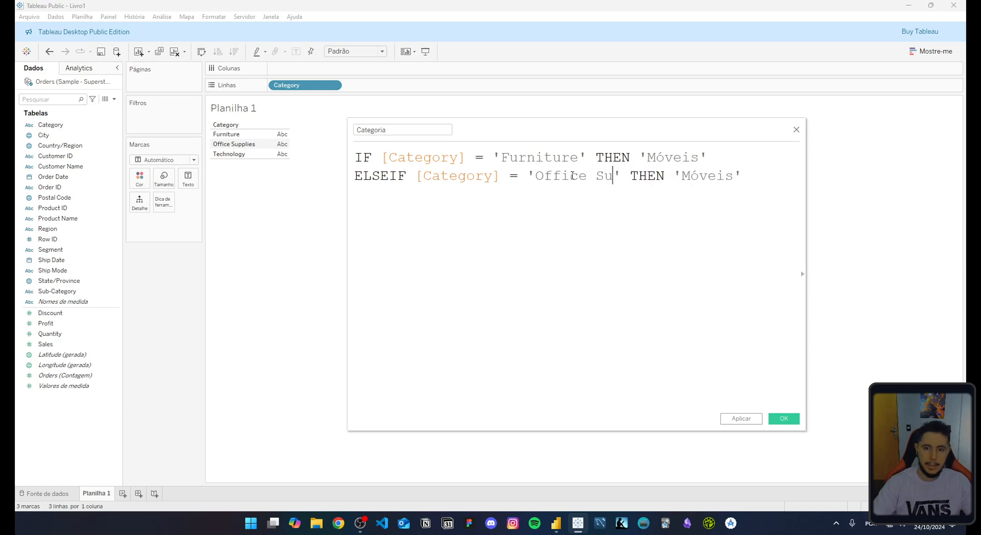
key(BackSpace)
key(BackSpace)
key(BackSpace)
key(BackSpace)
key(BackSpace)
key(BackSpace)
key(BackSpace)
key(BackSpace)
key(BackSpace)
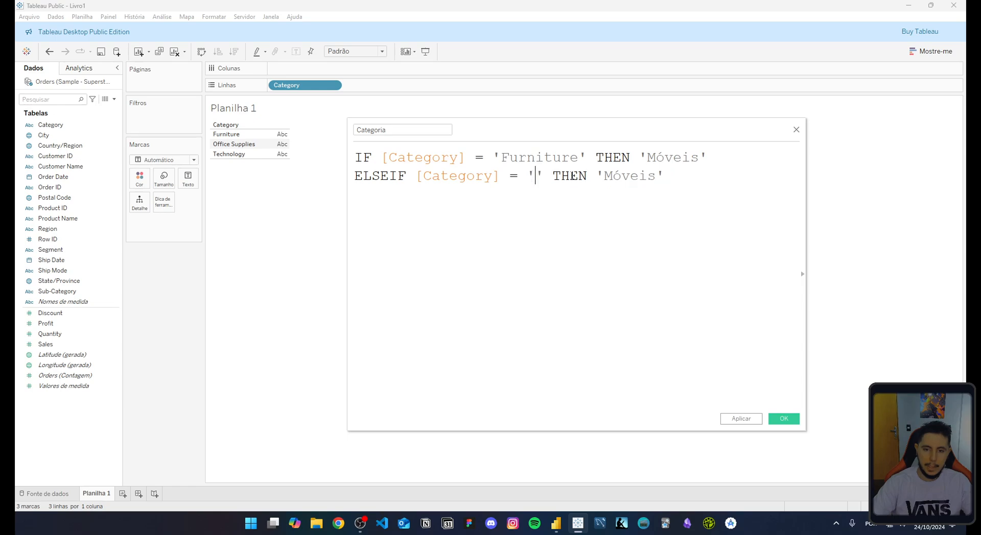
text(O)
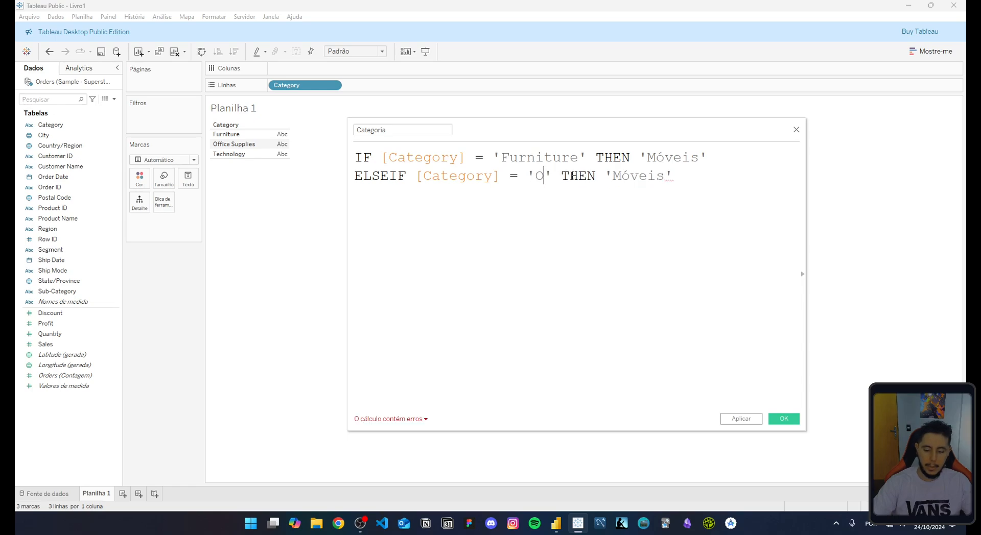
text(ffi)
text(ce Su)
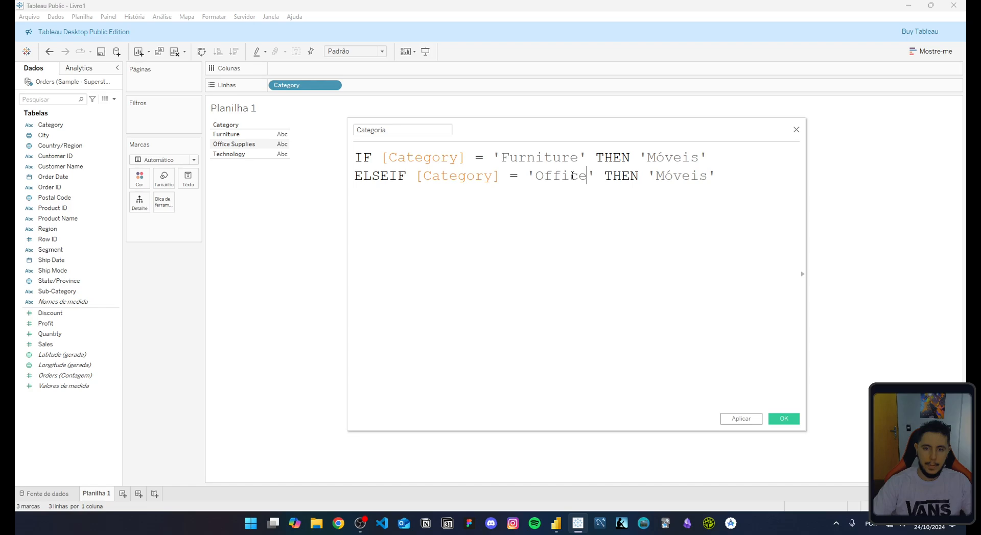
text(pplies)
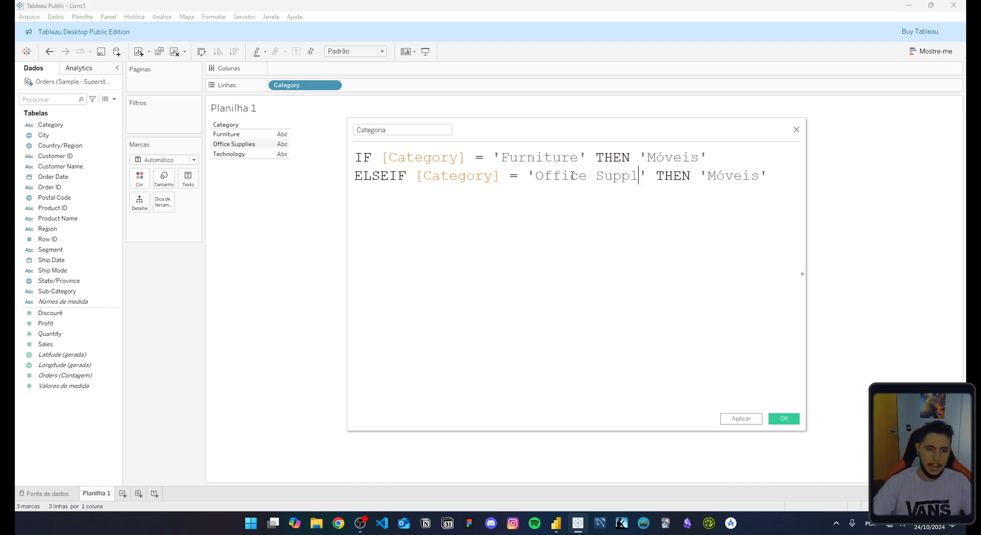
Replace the THEN result of the ELSEIF line with 'Escritório'
key(Right)
key(Right)
key(Right)
key(Right)
key(Right)
key(Right)
key(Right)
key(Right)
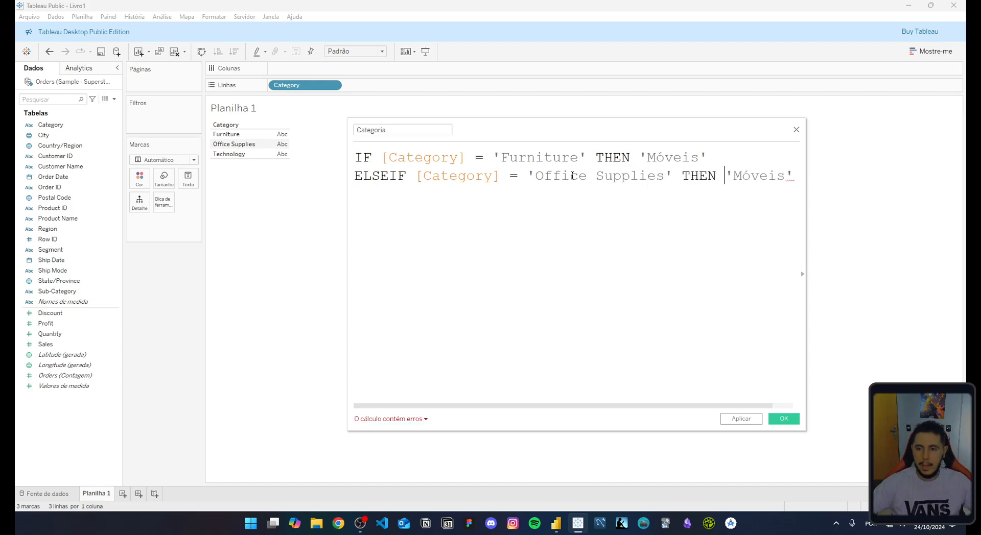
key(ctrl+shift+Right)
text(Escr)
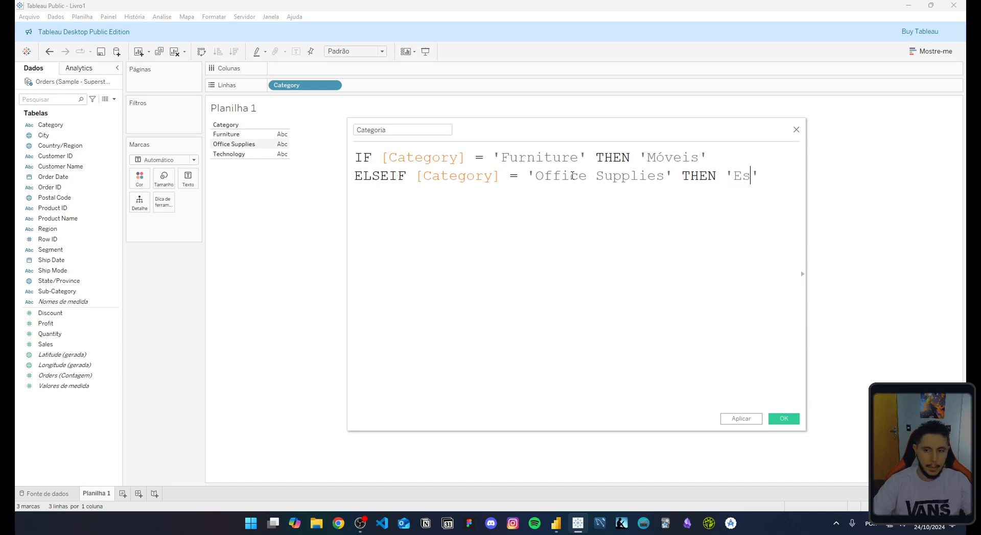
text(itório)
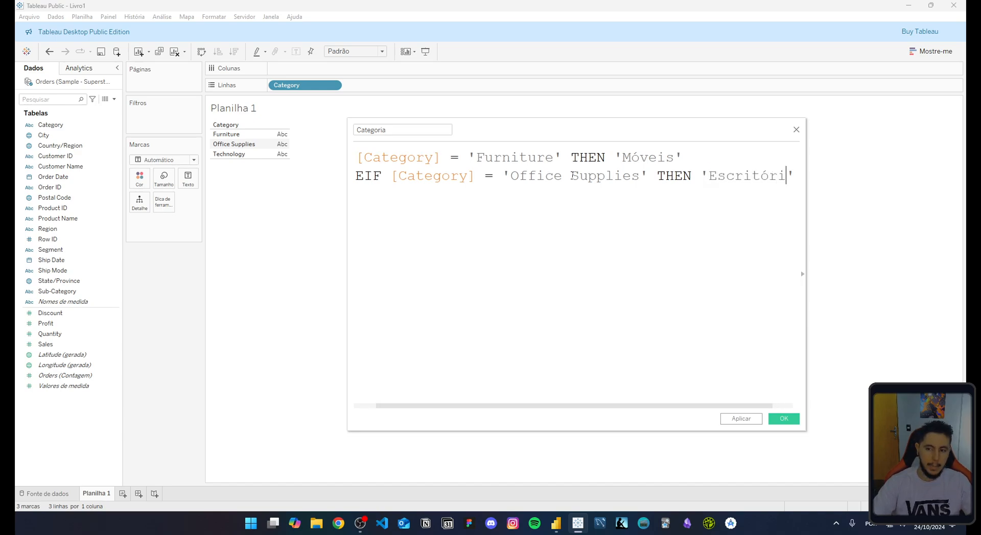
Widen the calculation editor and add a second ELSEIF line reusing [Category] = 'Office Supplies' THEN 'Escritório'
drag(645, 125, 632, 99)
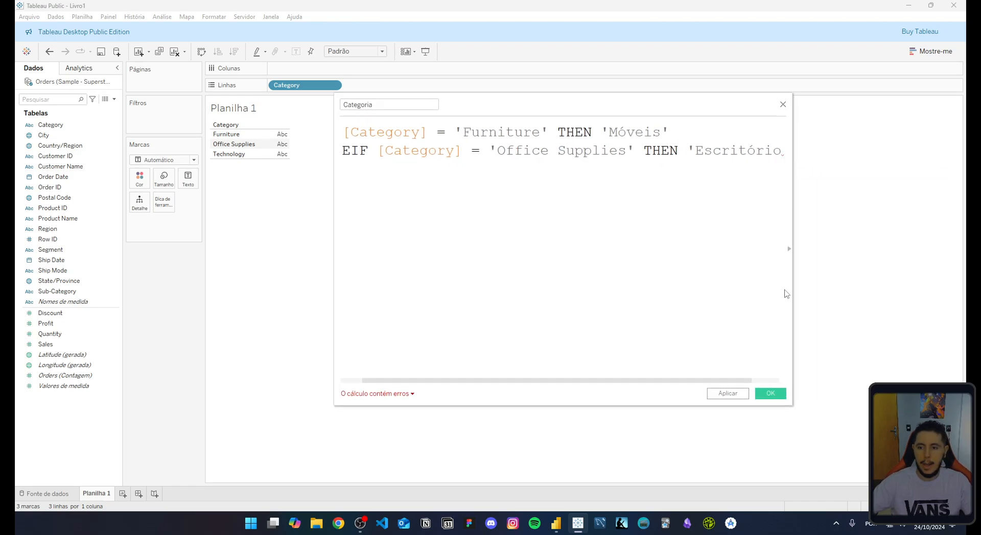
drag(803, 407, 964, 423)
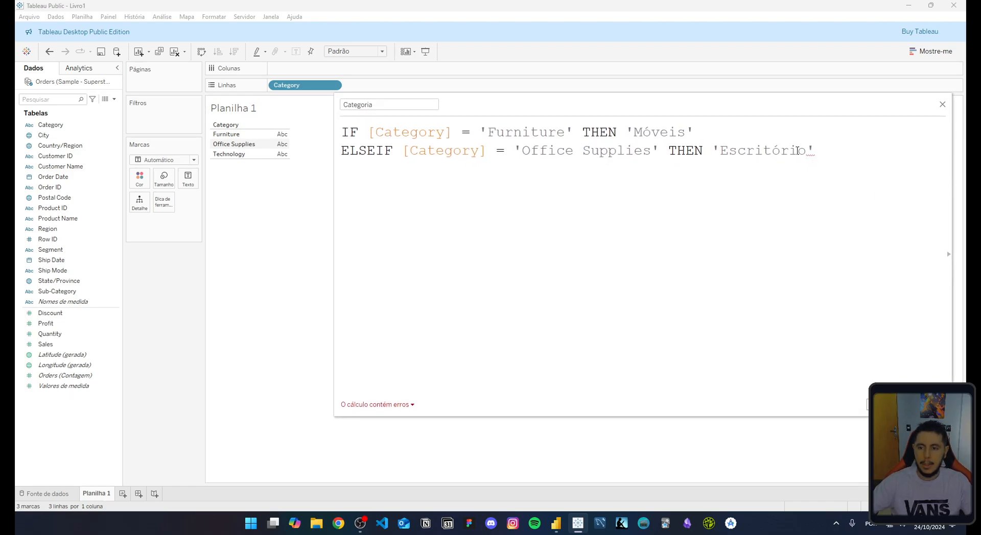
click(818, 151)
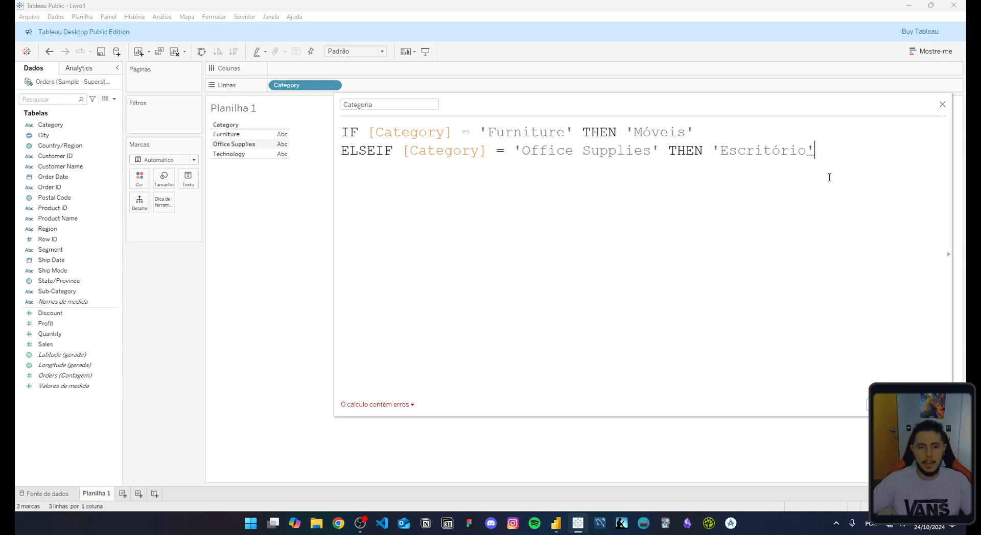
key(Return)
text(else)
key(Down)
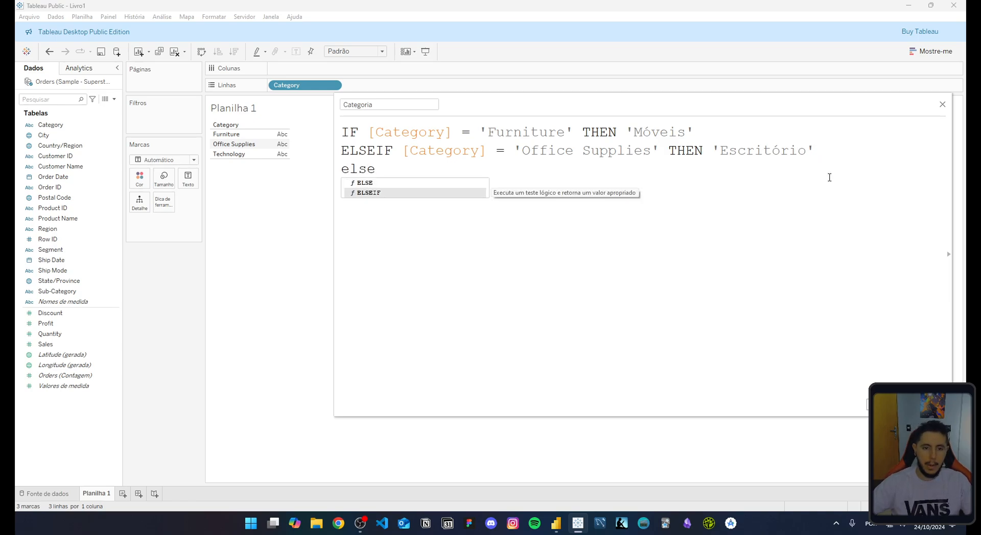
key(Return)
text('')
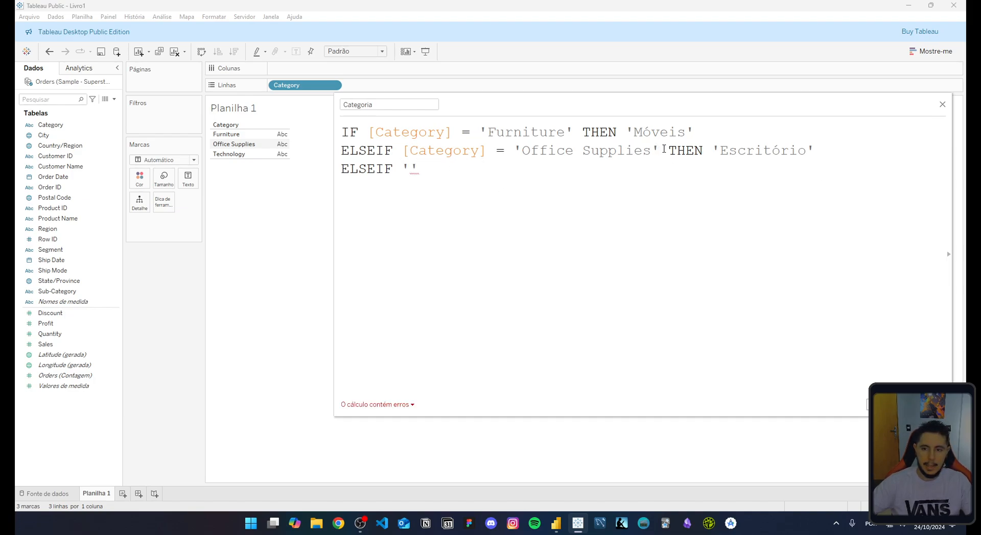
drag(815, 150, 402, 151)
key(ctrl+c)
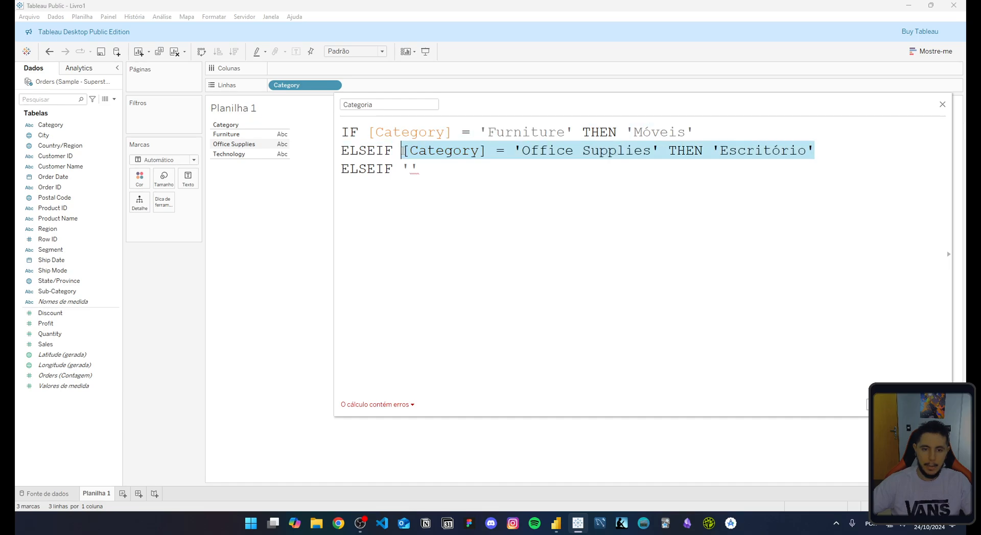
double_click(407, 171)
key(ctrl+v)
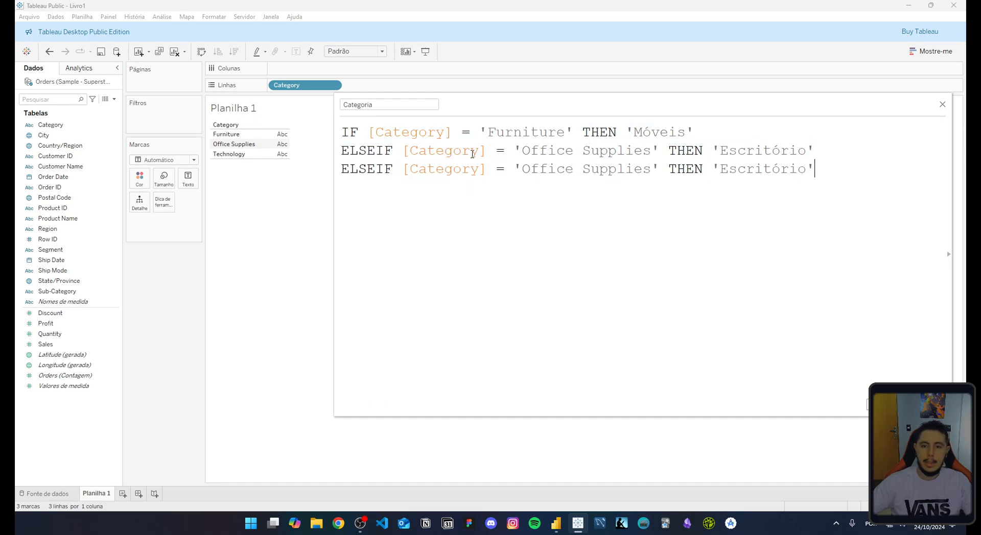
Turn the formula's last line into ELSE 'Tecnologia', removing its condition and THEN
double_click(365, 166)
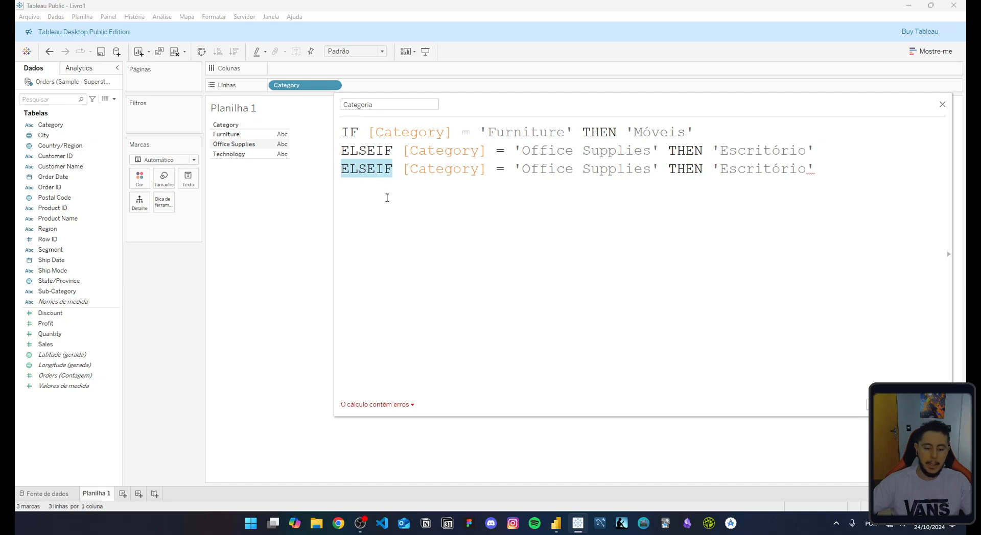
text(else)
key(Return)
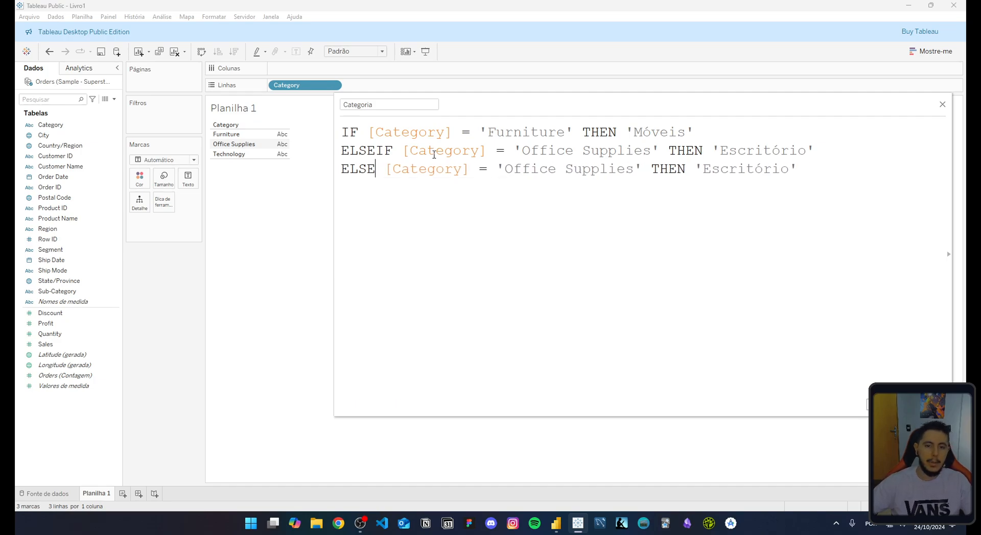
drag(385, 168, 686, 171)
key(BackSpace)
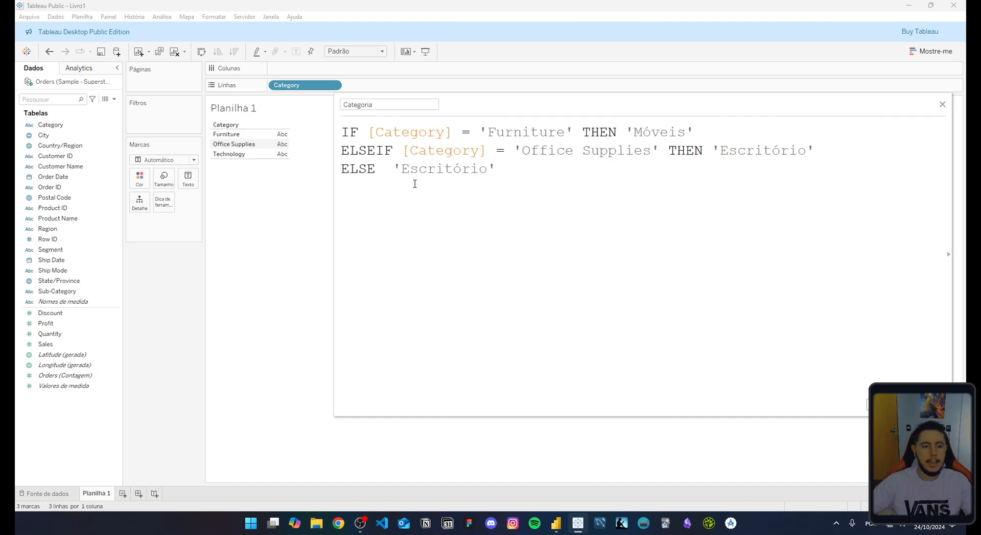
double_click(418, 169)
text(Tec)
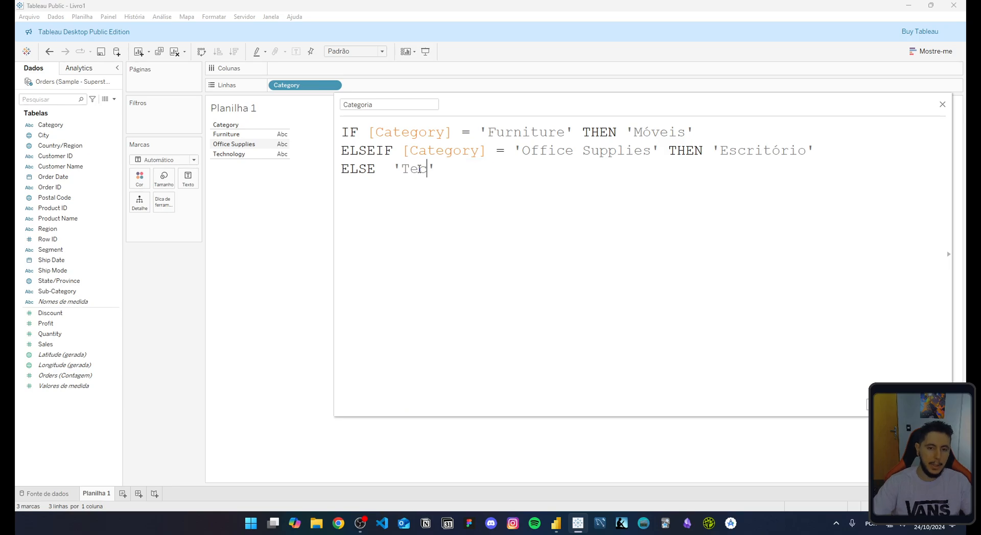
text(nologia)
Close the formula with END on a new line
key(Right)
key(Return)
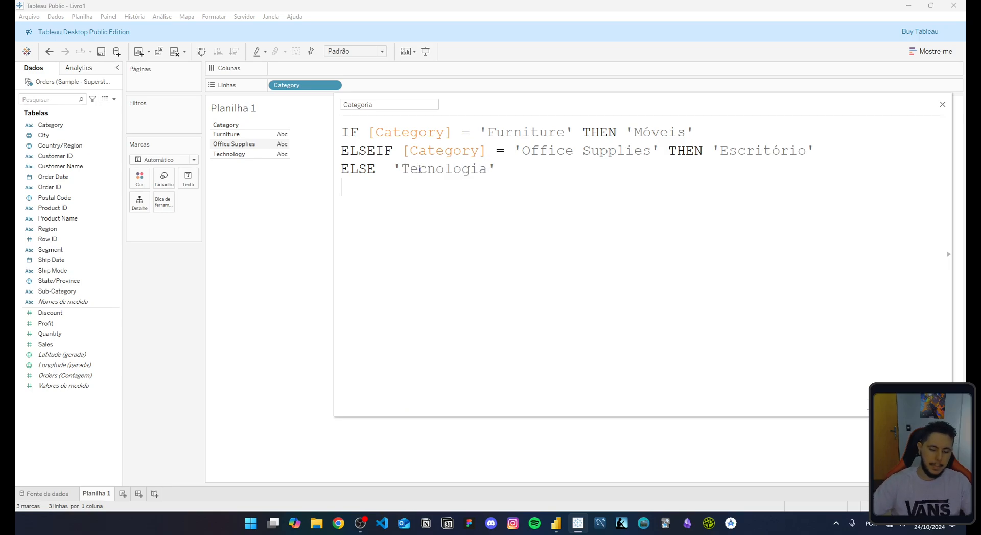
text(end)
key(Return)
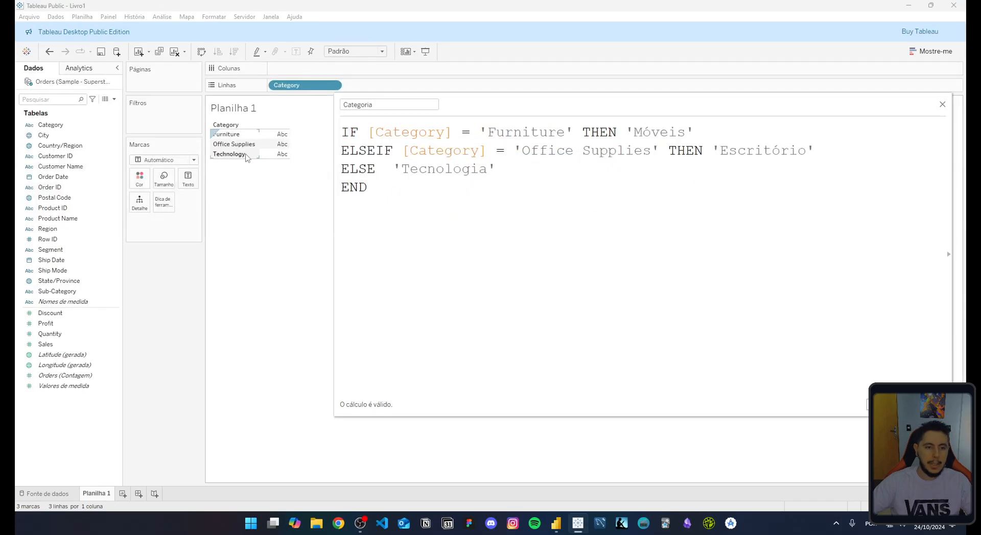
double_click(368, 166)
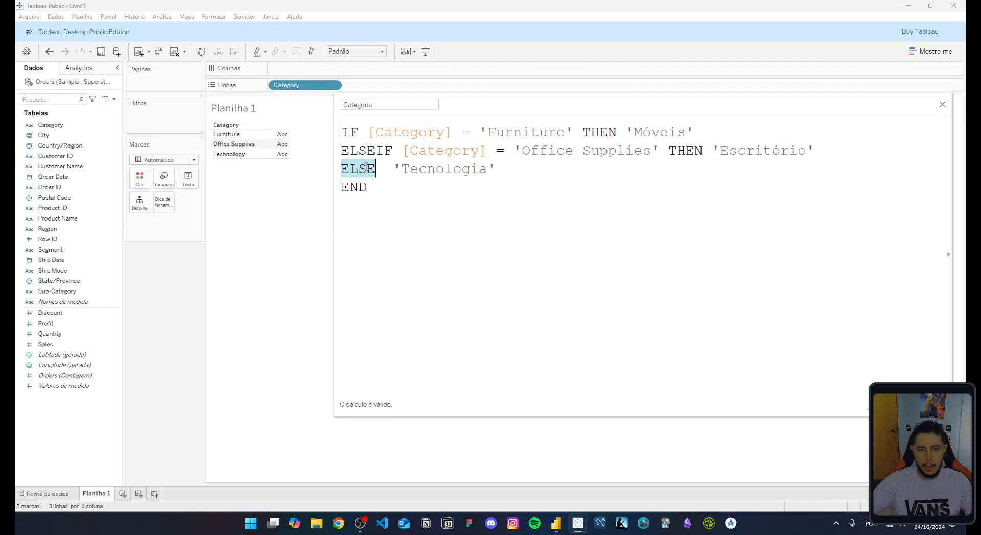
click(436, 181)
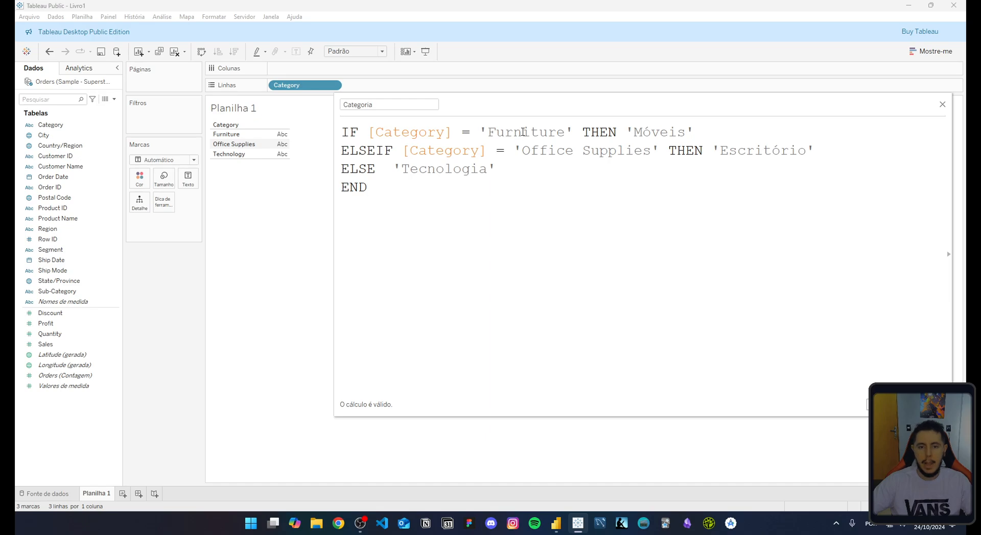
Put both THEN clauses of the formula on their own indented lines below their conditions
click(582, 132)
key(Return)
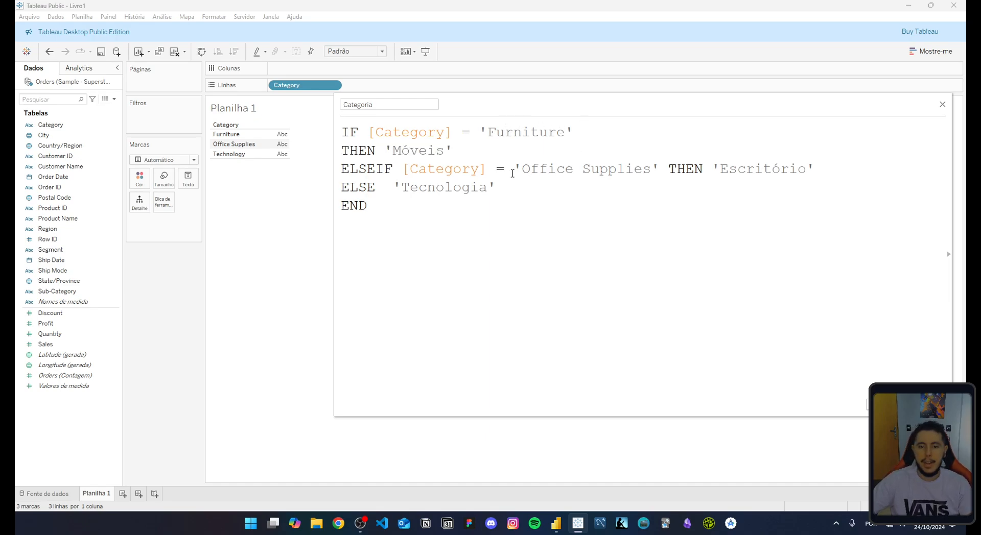
click(662, 170)
key(Return)
click(344, 152)
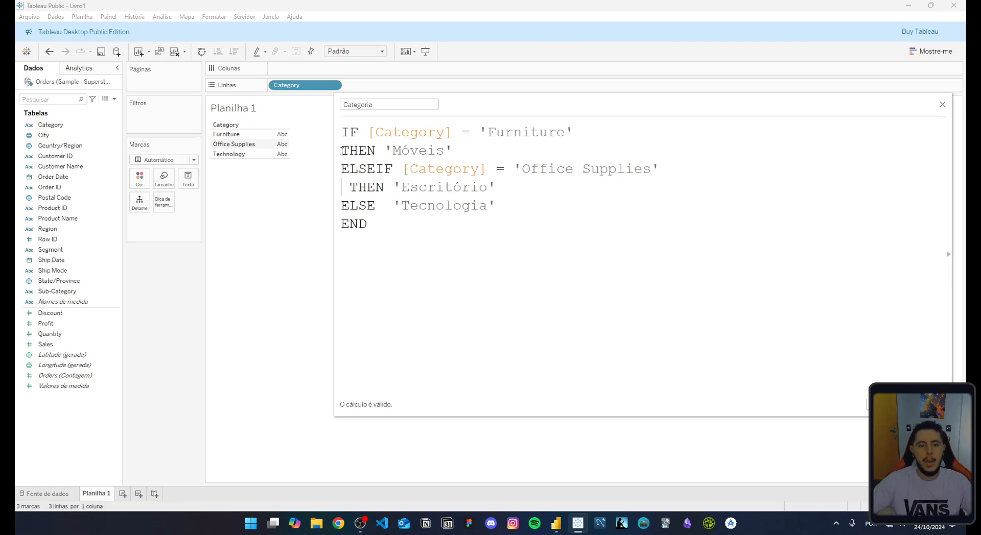
key(Tab)
click(350, 187)
key(Tab)
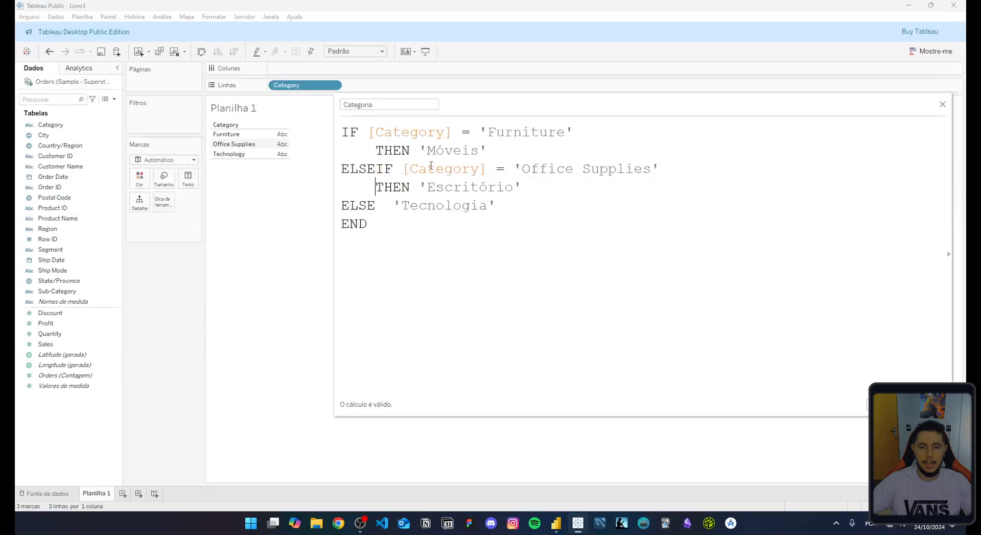
Save the Categoria calculated field and add it to the rows of Planilha 1 after Category
click(927, 405)
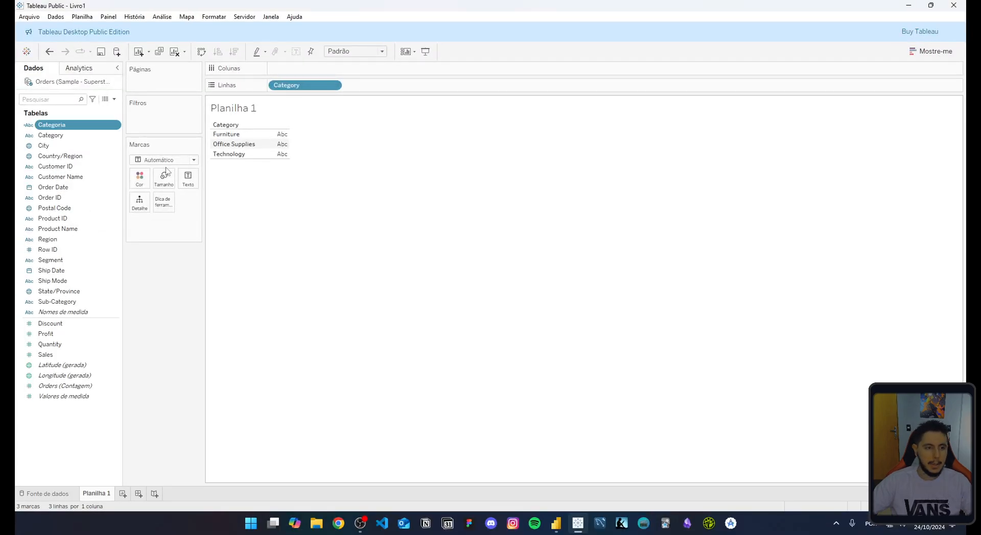
drag(53, 128, 380, 86)
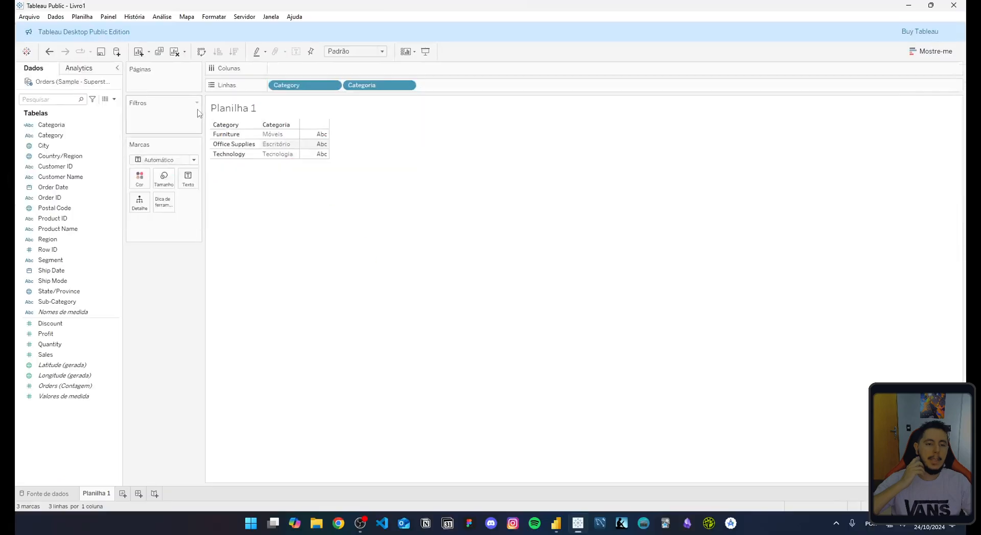
Reopen the Categoria formula for editing and show only the Lógica functions in the function reference beside it
click(63, 127)
right_click(63, 128)
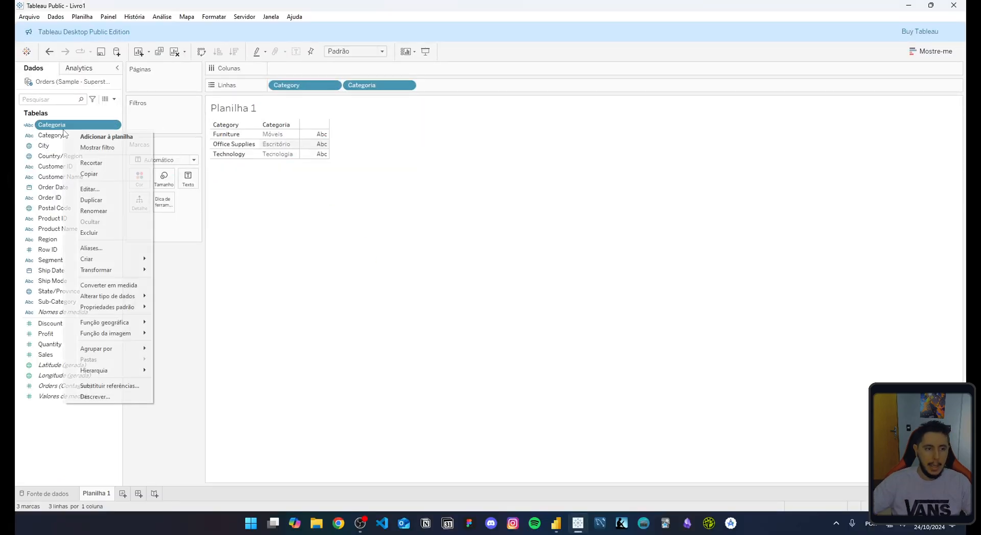
click(91, 189)
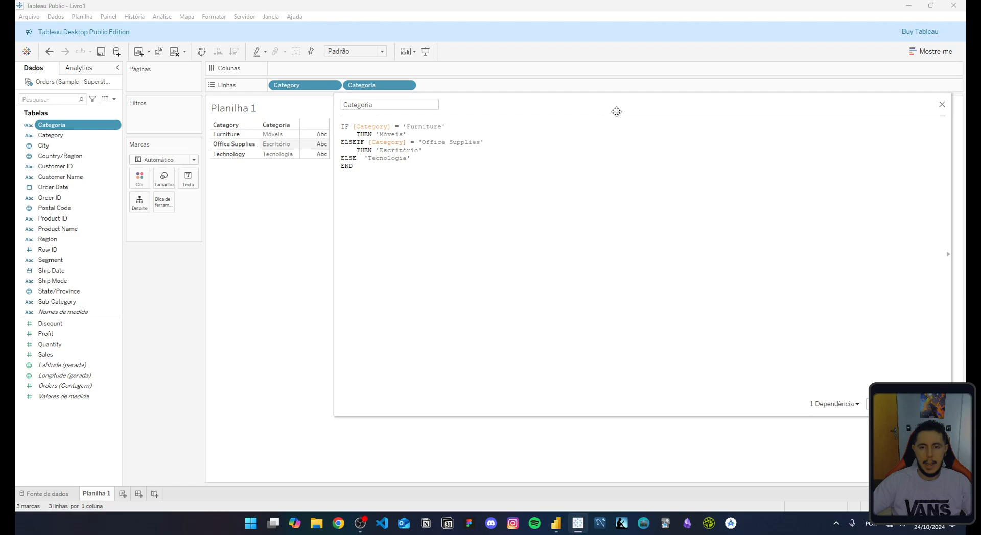
drag(845, 429, 693, 398)
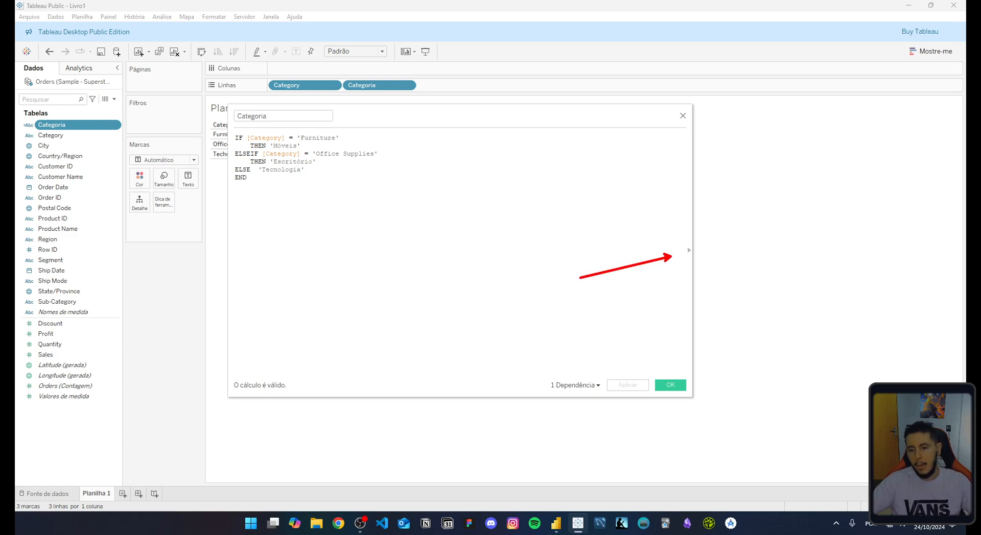
click(690, 250)
click(715, 117)
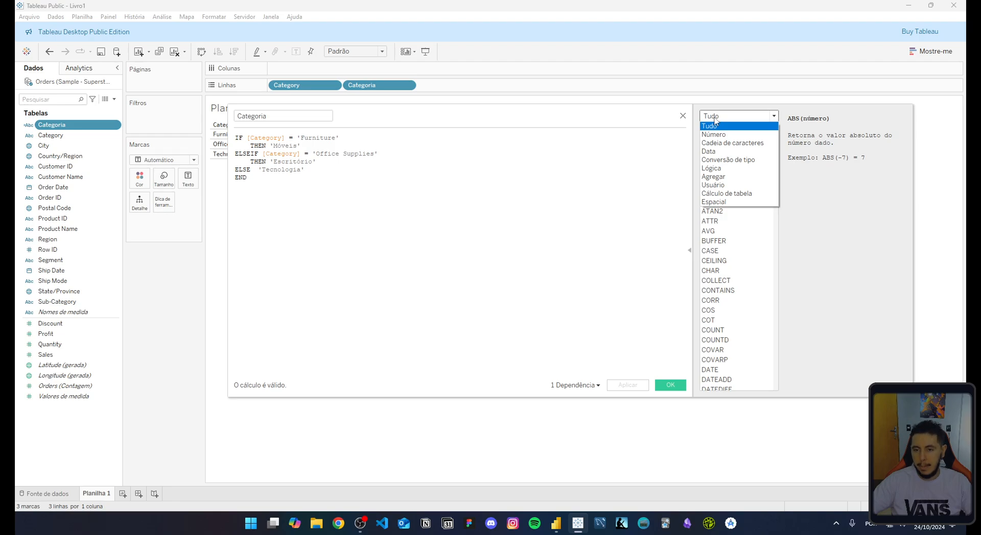
click(713, 168)
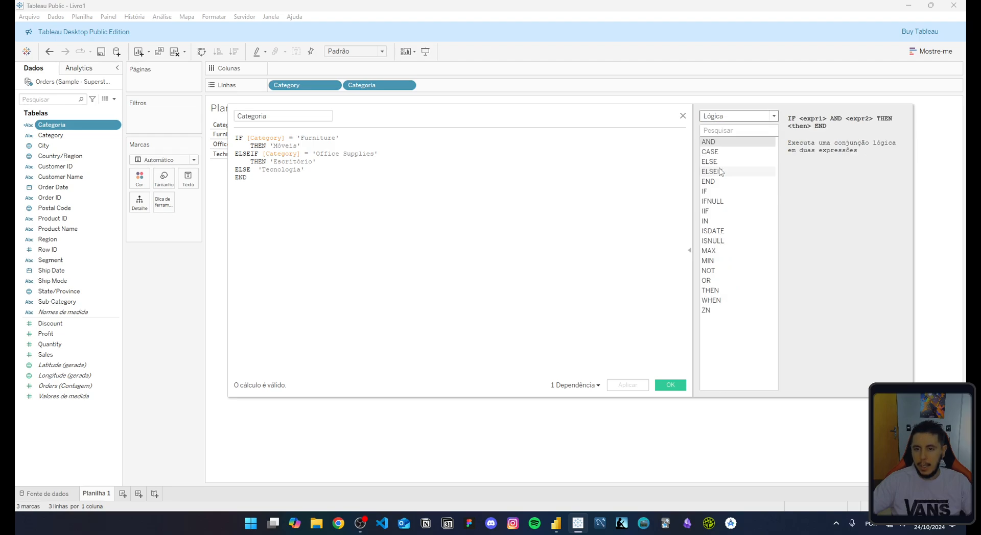
drag(643, 116, 569, 115)
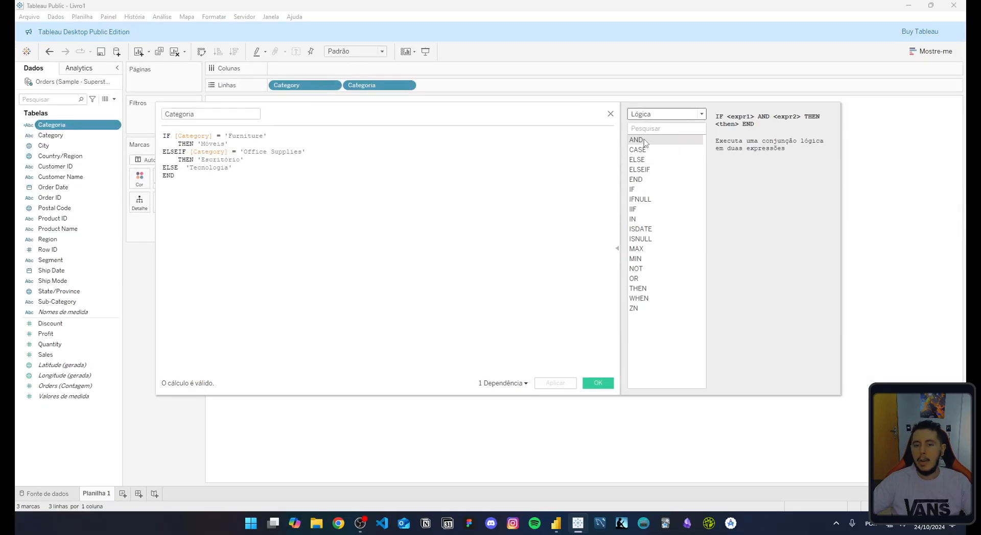
Read through the descriptions of the Lógica functions, from AND down to ZN
click(594, 139)
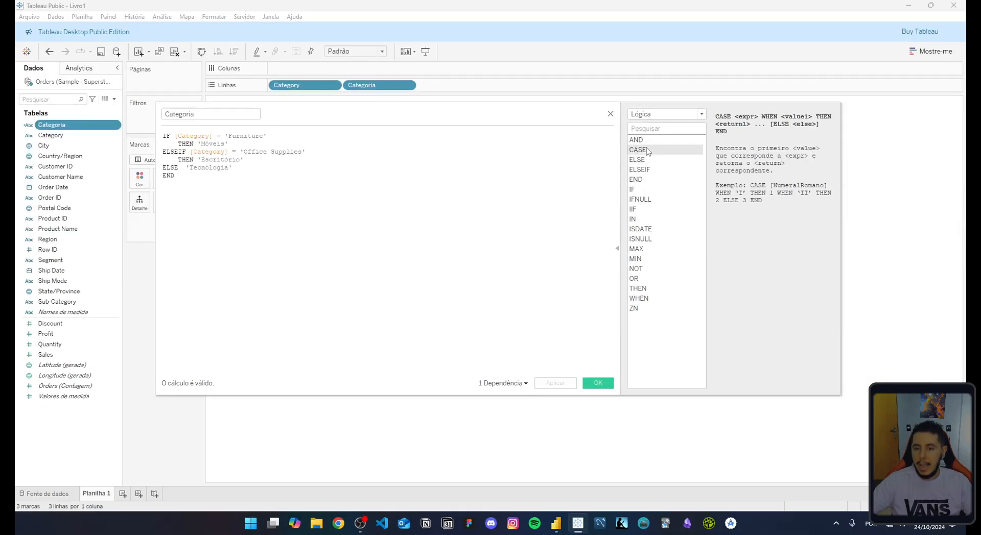
click(645, 160)
click(651, 171)
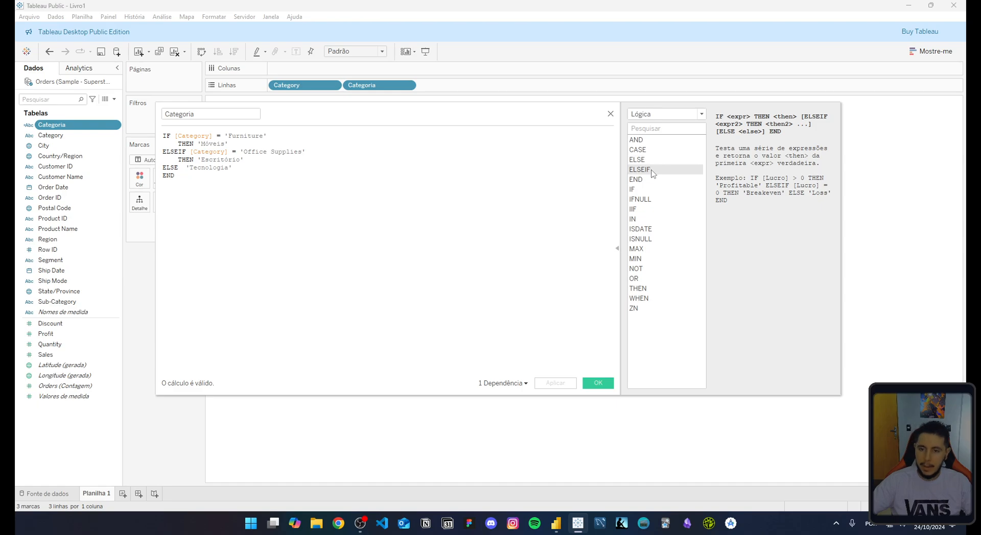
click(644, 203)
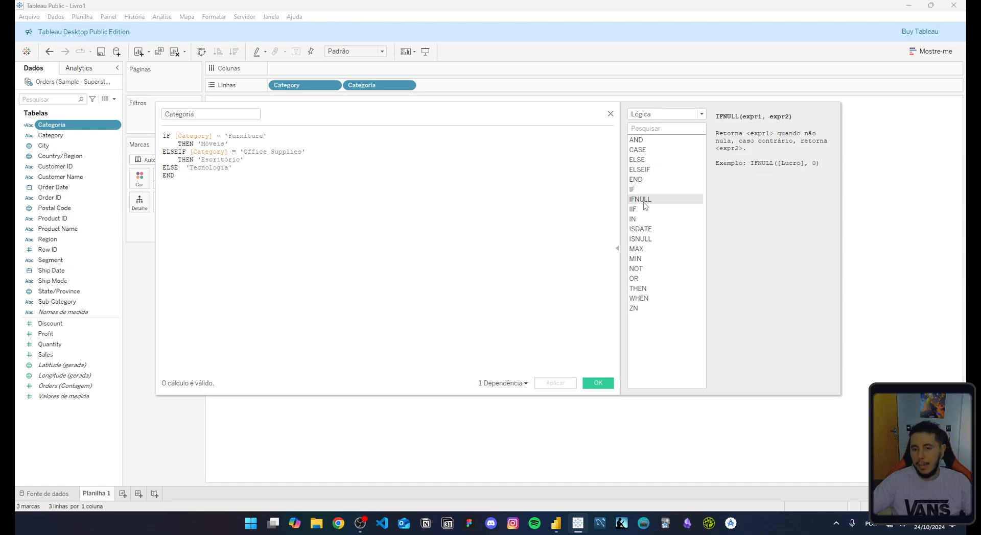
click(637, 209)
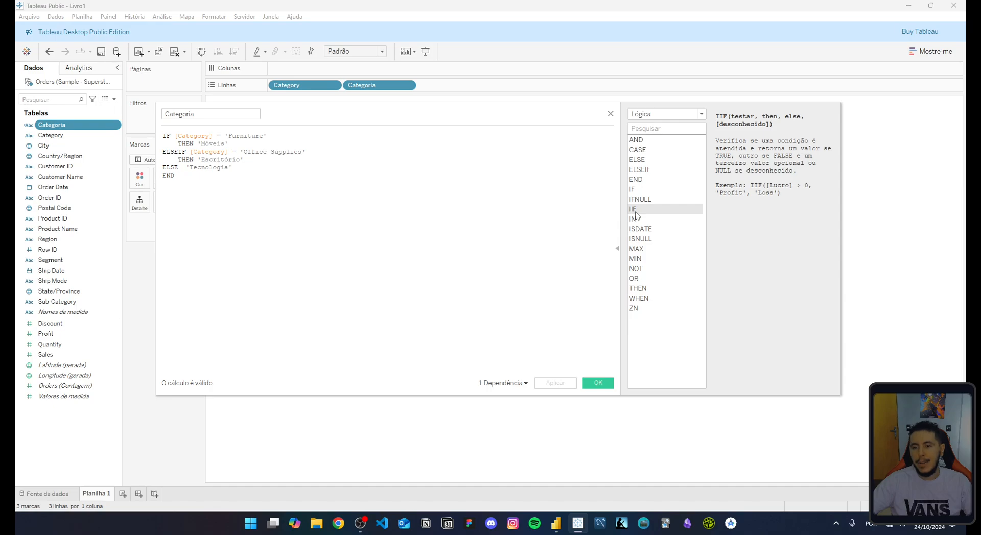
click(637, 219)
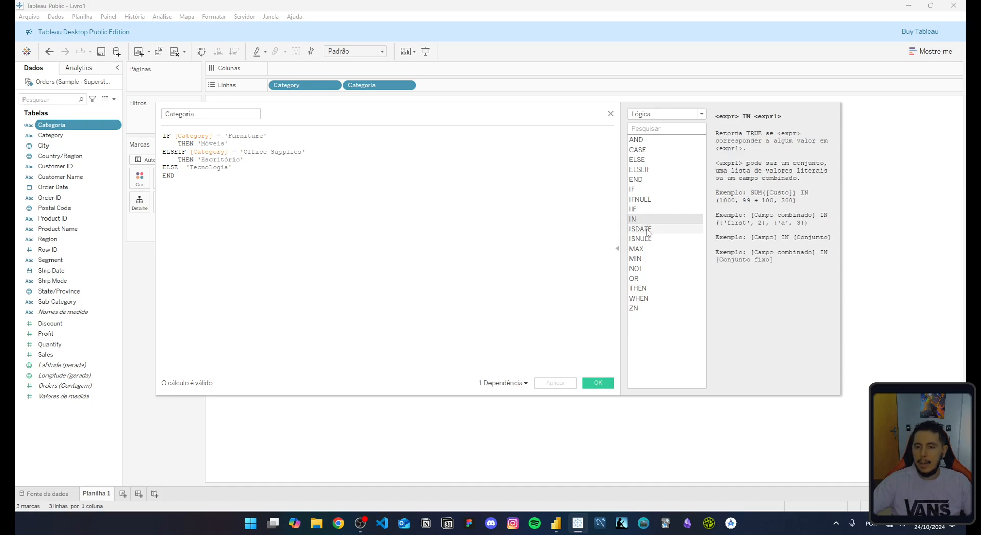
click(645, 229)
click(646, 239)
click(644, 249)
click(643, 259)
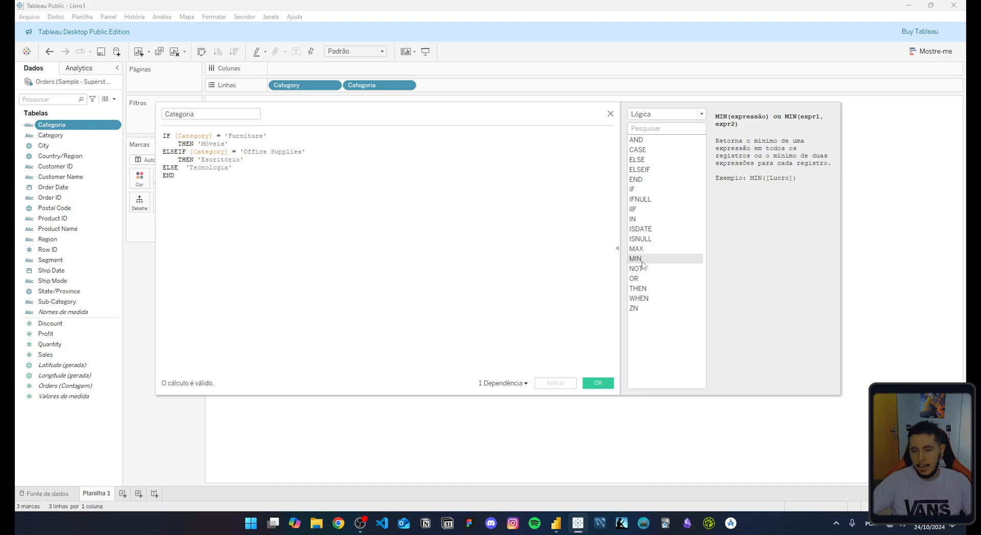
click(642, 268)
click(642, 279)
click(643, 289)
click(643, 299)
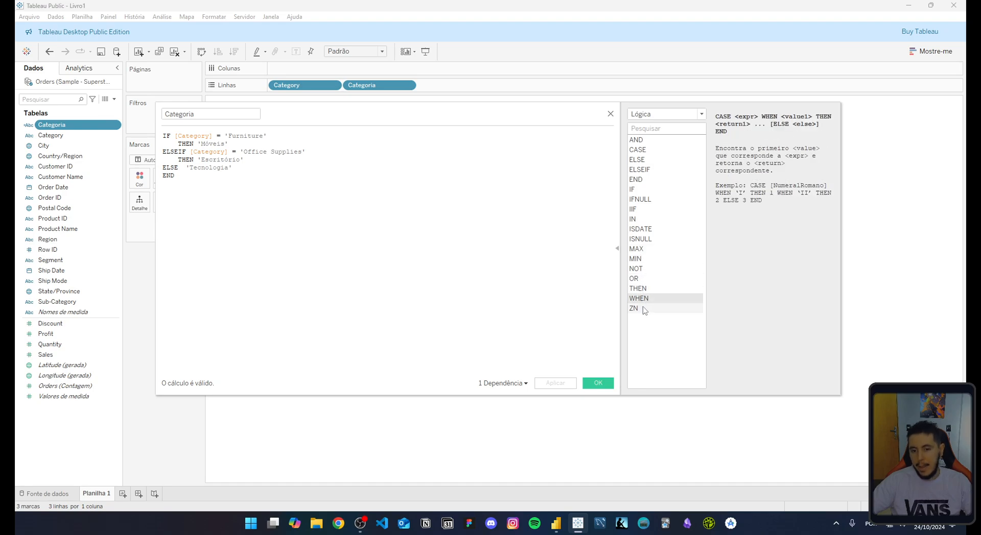
click(643, 309)
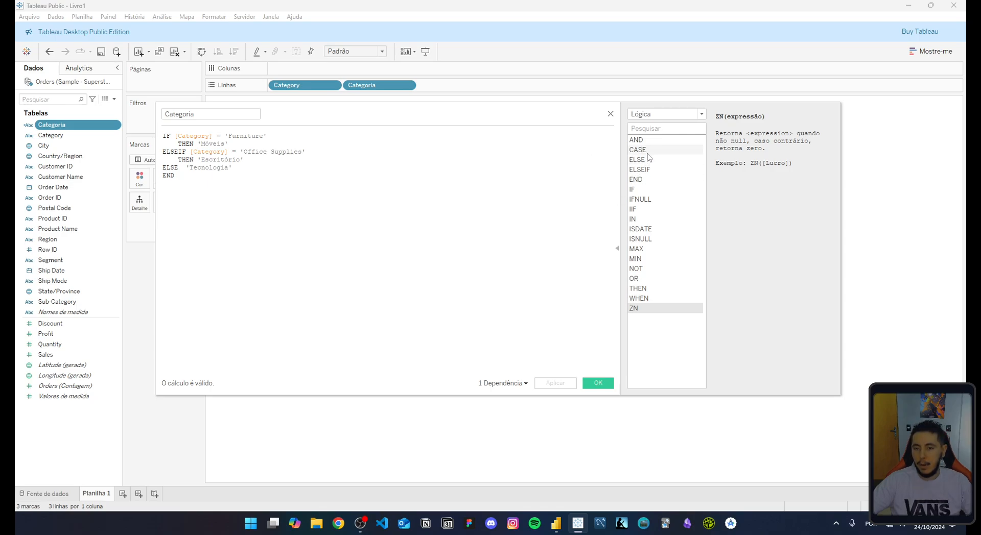
Make room below the Categoria formula and study the CASE function's syntax and its NumeralRomano example
scroll(351, 196, up, 3)
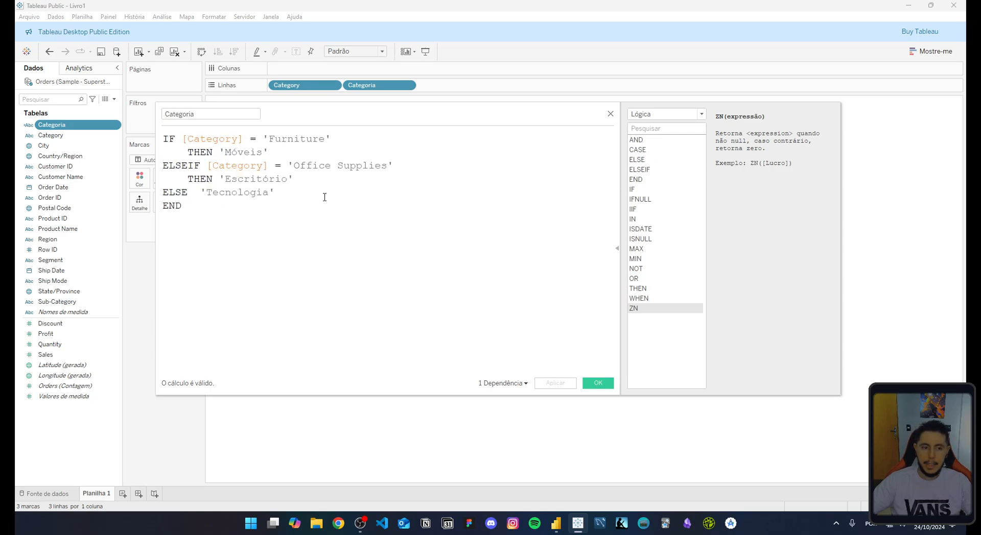
key(Return)
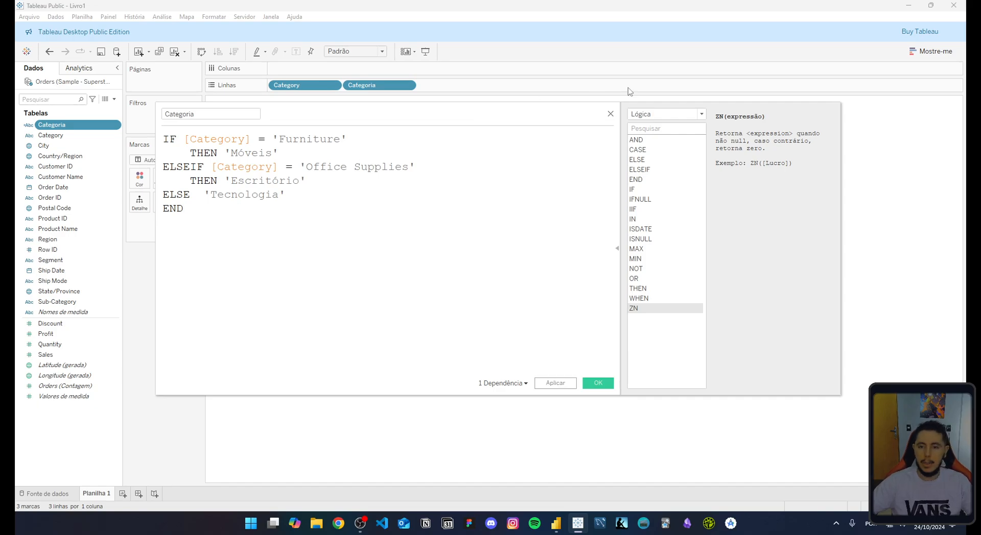
click(639, 149)
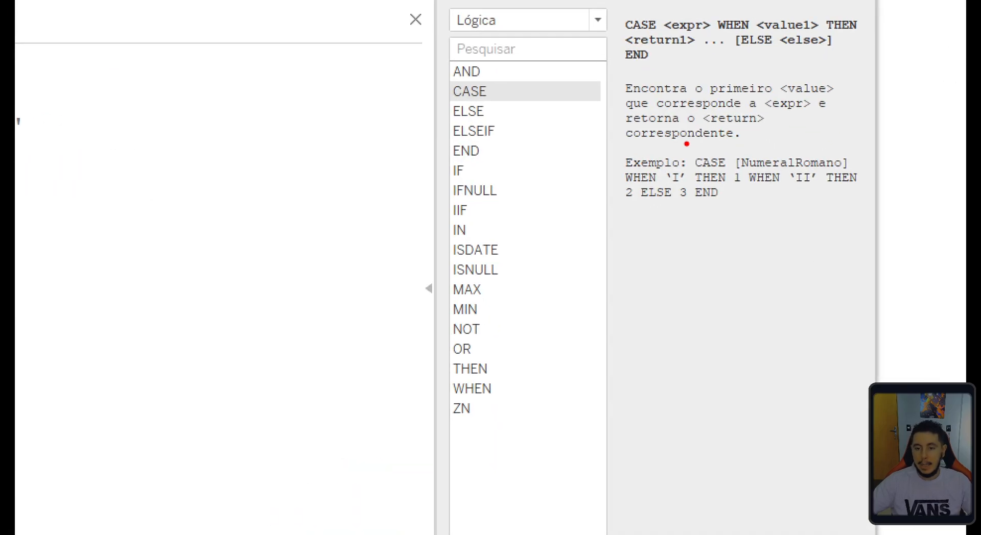
mouse_move(721, 147)
mouse_down()
mouse_move(785, 117)
mouse_move(860, 115)
mouse_up()
drag(620, 175, 551, 163)
mouse_move(744, 194)
mouse_down()
mouse_move(754, 216)
mouse_move(779, 201)
mouse_move(806, 215)
mouse_up()
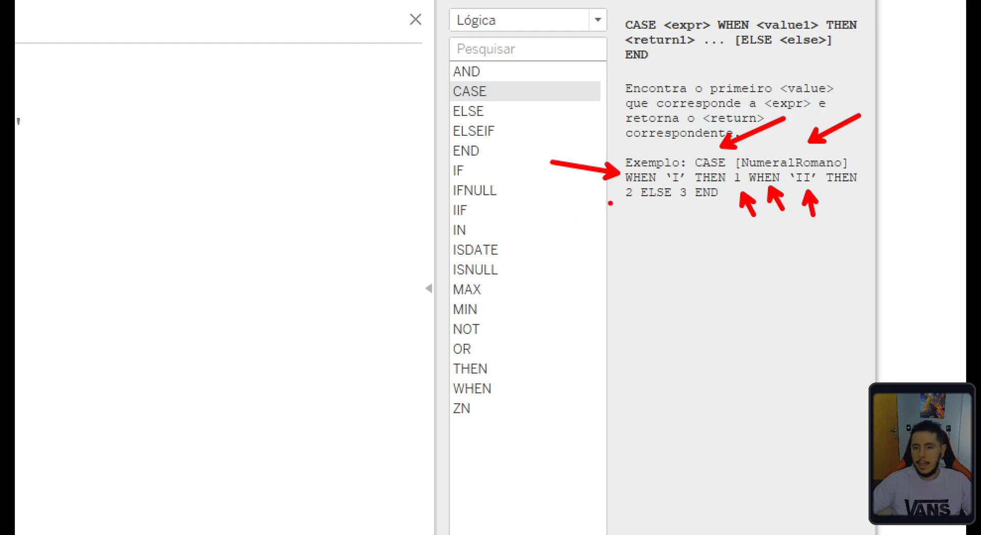
mouse_move(634, 217)
mouse_down()
mouse_move(632, 201)
mouse_move(643, 216)
mouse_move(664, 203)
mouse_move(705, 225)
mouse_up()
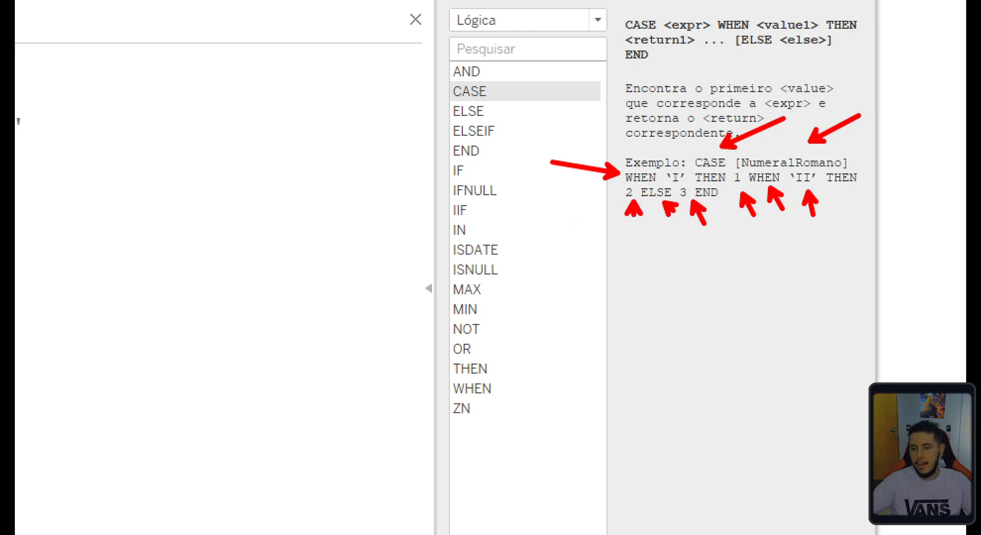
key(Escape)
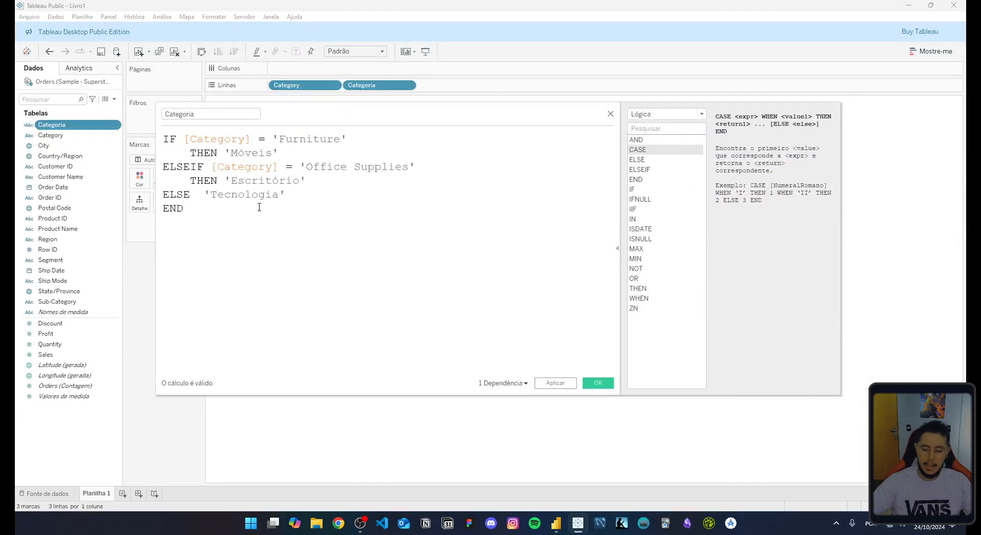
Start a CASE expression below the IF formula, leaving an empty line between them
text(Case)
key(BackSpace)
key(BackSpace)
key(BackSpace)
key(BackSpace)
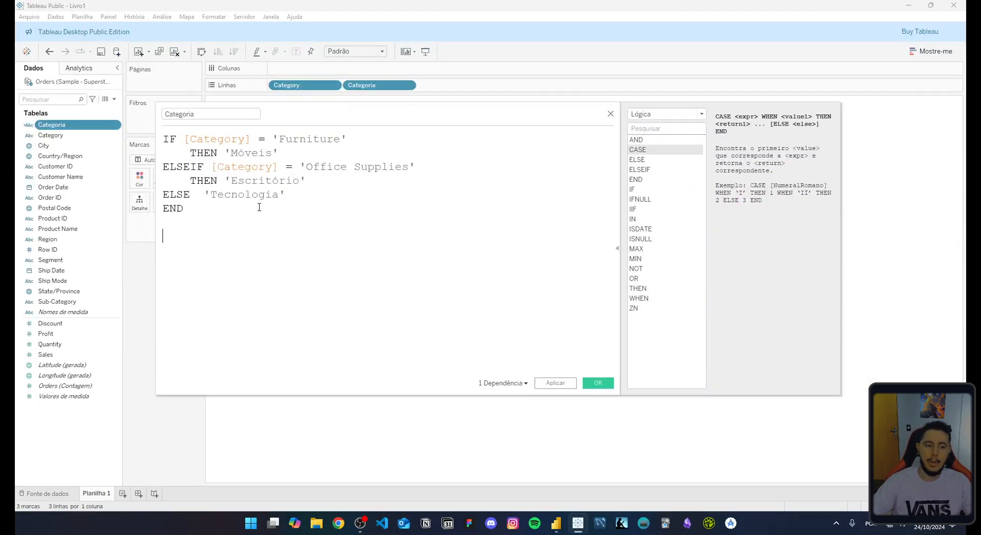
text(CASE)
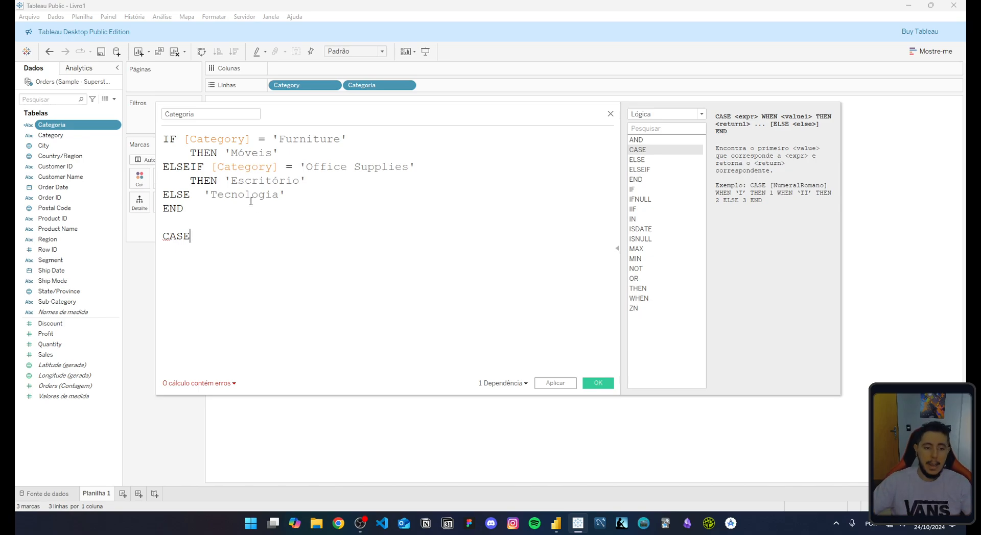
drag(232, 210, 150, 139)
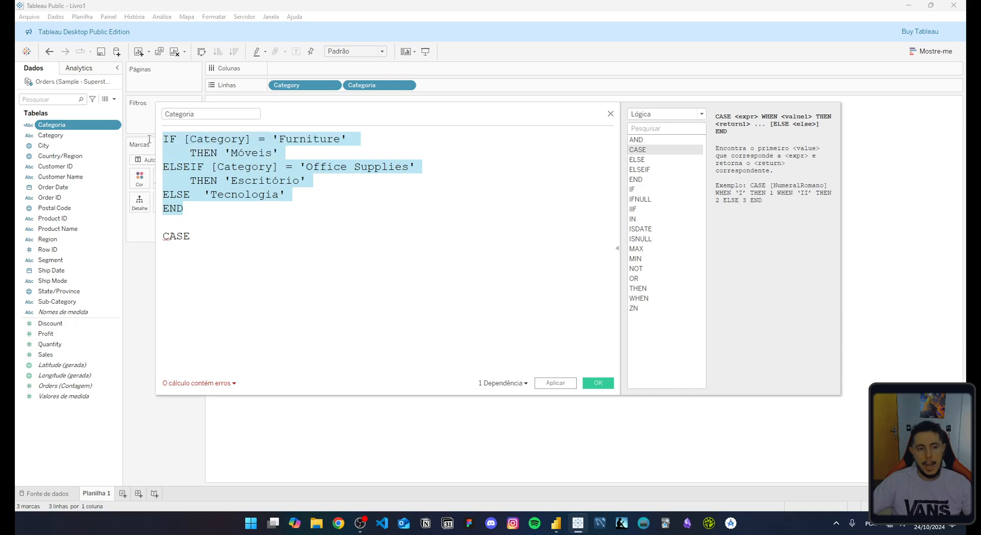
click(197, 236)
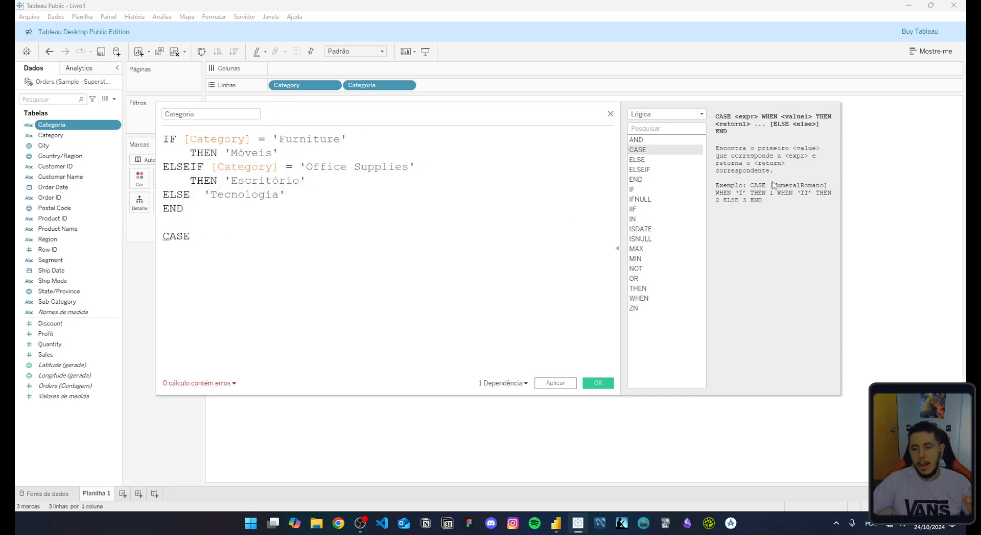
Continue the CASE expression with the [Category] field copied from the IF condition, followed by when
double_click(228, 139)
click(224, 235)
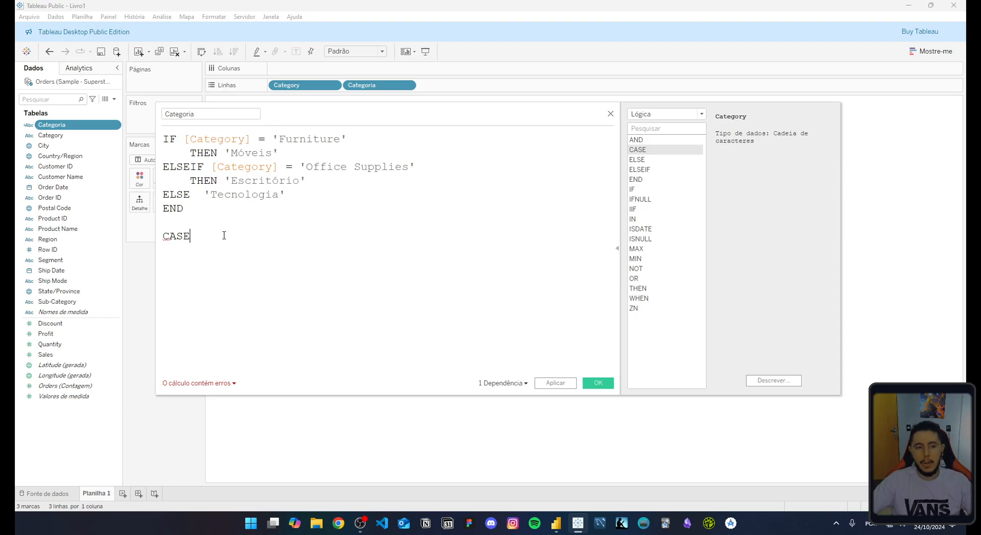
double_click(215, 142)
key(ctrl+c)
click(232, 227)
click(231, 236)
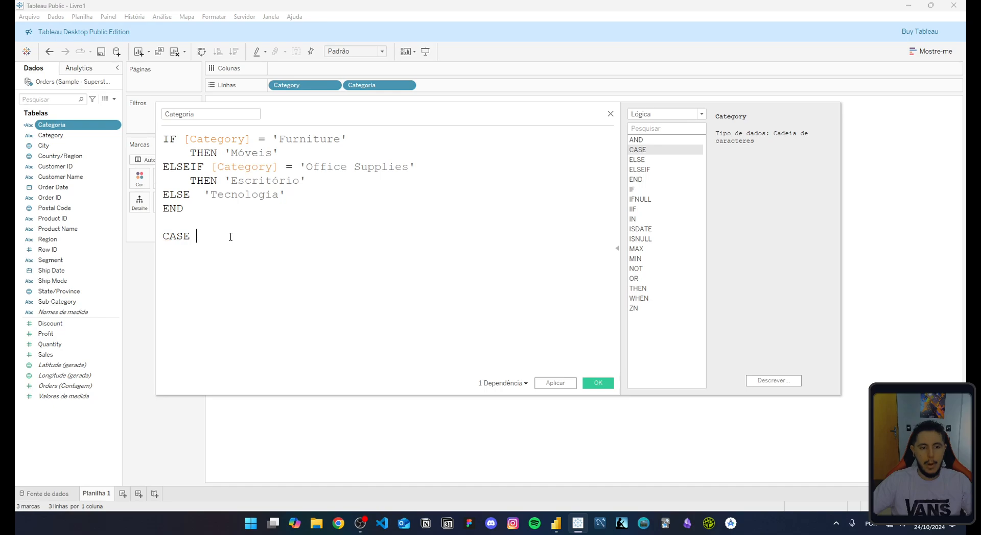
key(ctrl+v)
text(wher)
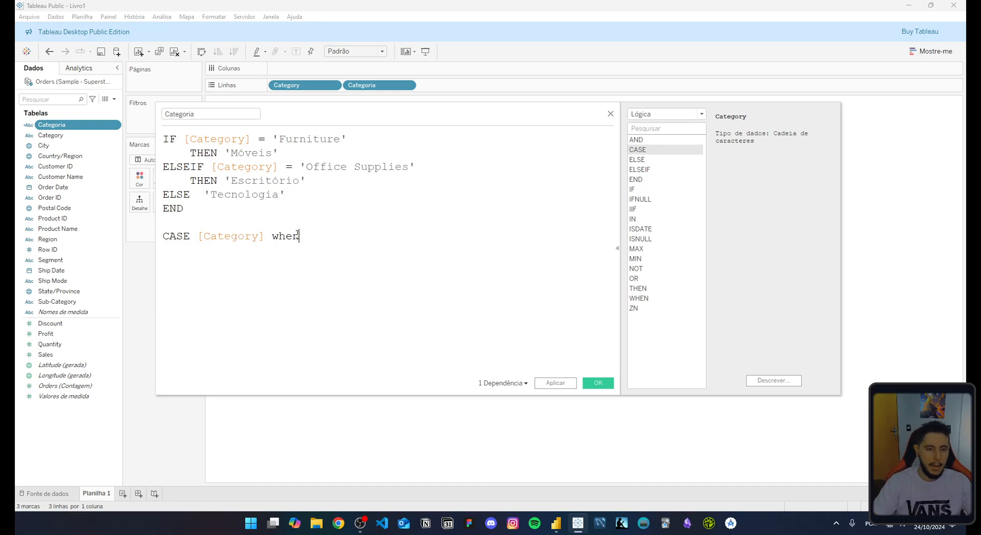
Add 'Furniture' THEN 'Móveis' from the IF formula to the CASE expression and close it with end
drag(354, 139, 305, 154)
key(ctrl+c)
click(275, 138)
click(323, 240)
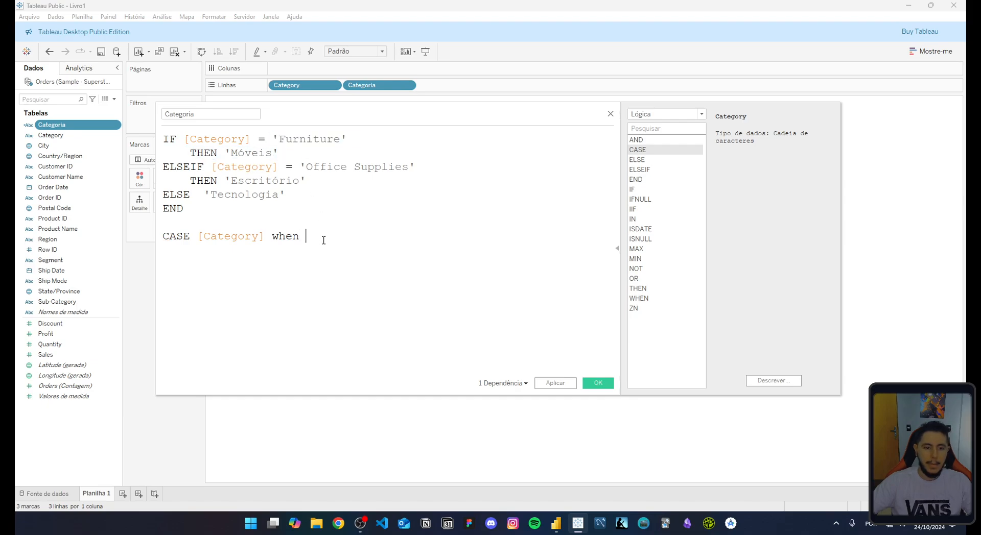
key(ctrl+v)
key(Return)
text(end)
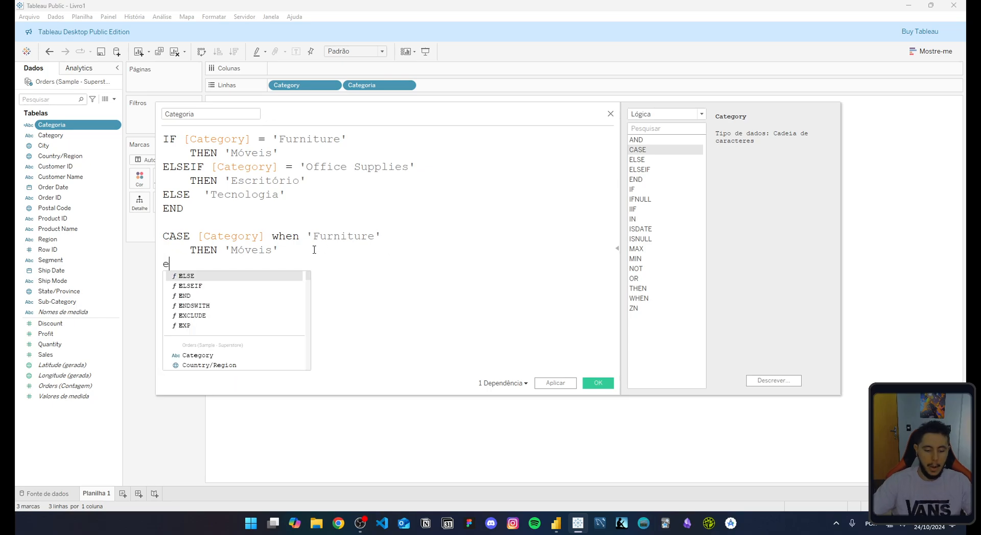
click(302, 258)
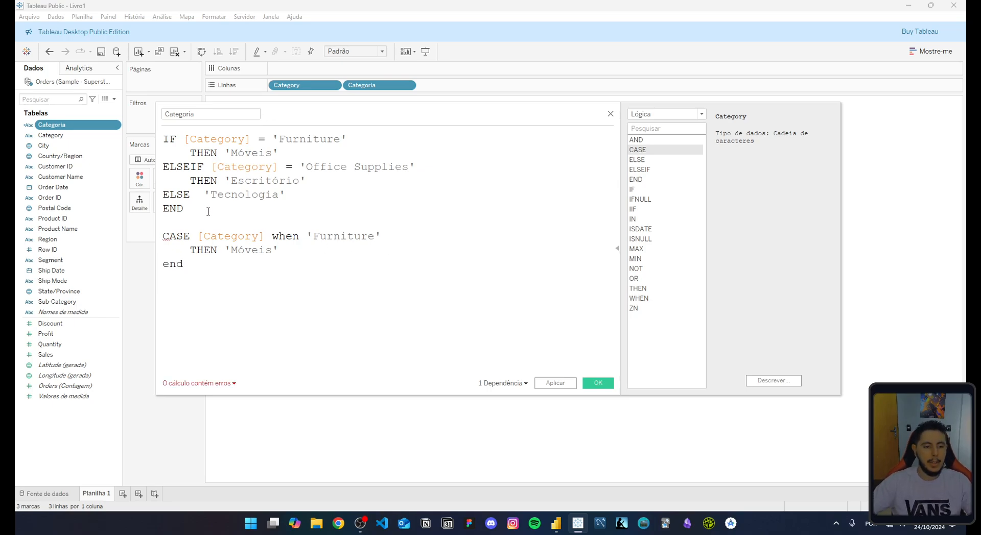
drag(207, 211, 162, 139)
key(Delete)
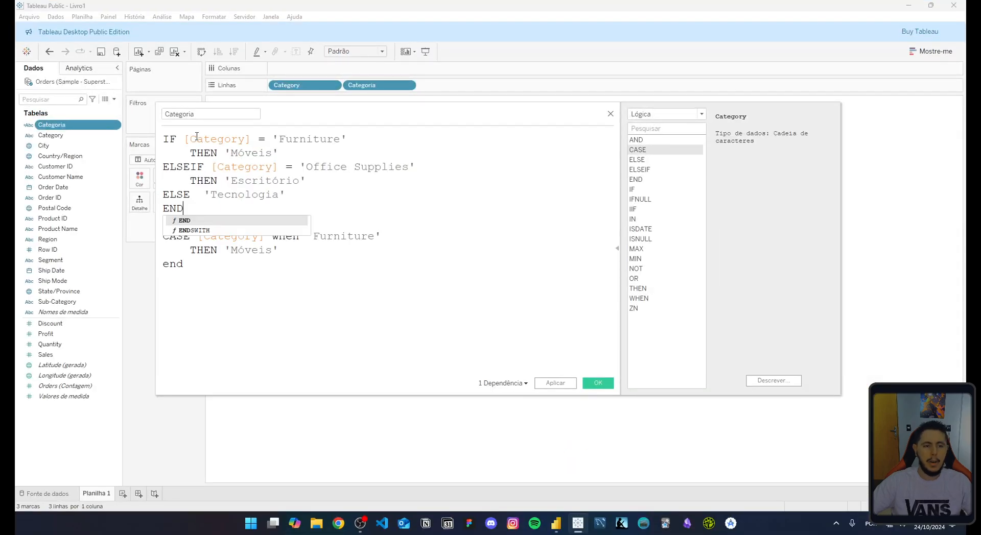
click(194, 230)
drag(237, 209, 166, 212)
key(BackSpace)
key(Return)
text(END)
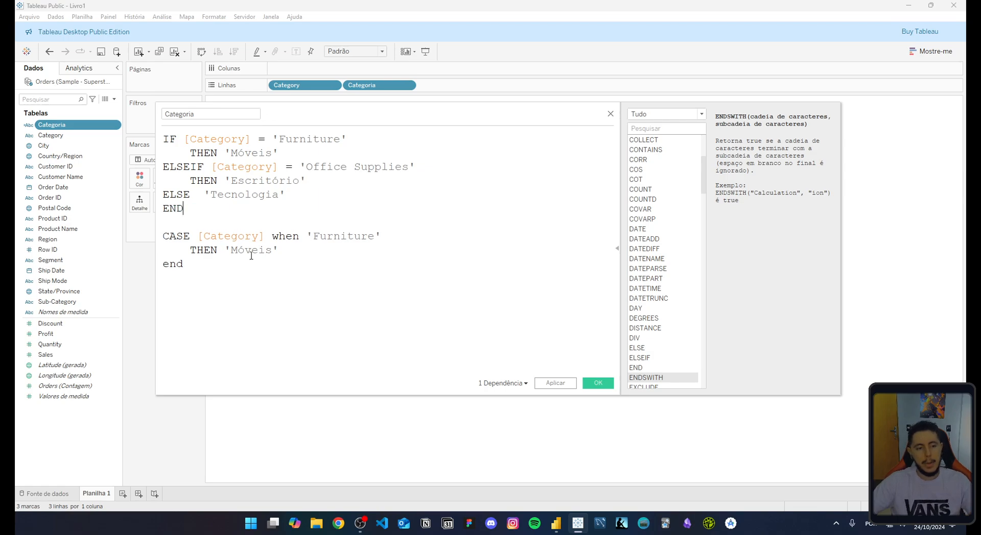
Delete the CASE expression below the IF formula and save the Categoria calculated field
scroll(289, 253, up, 2)
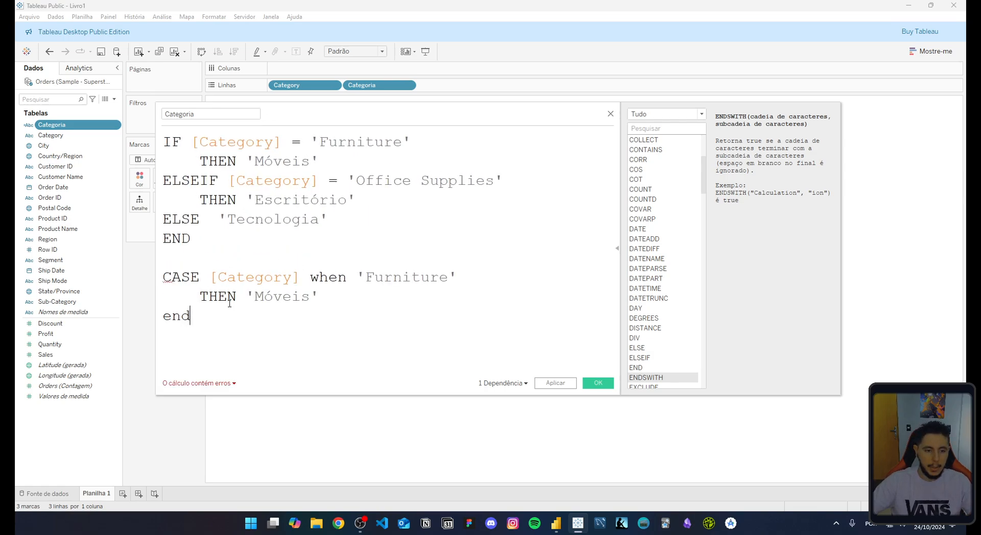
drag(191, 306, 152, 277)
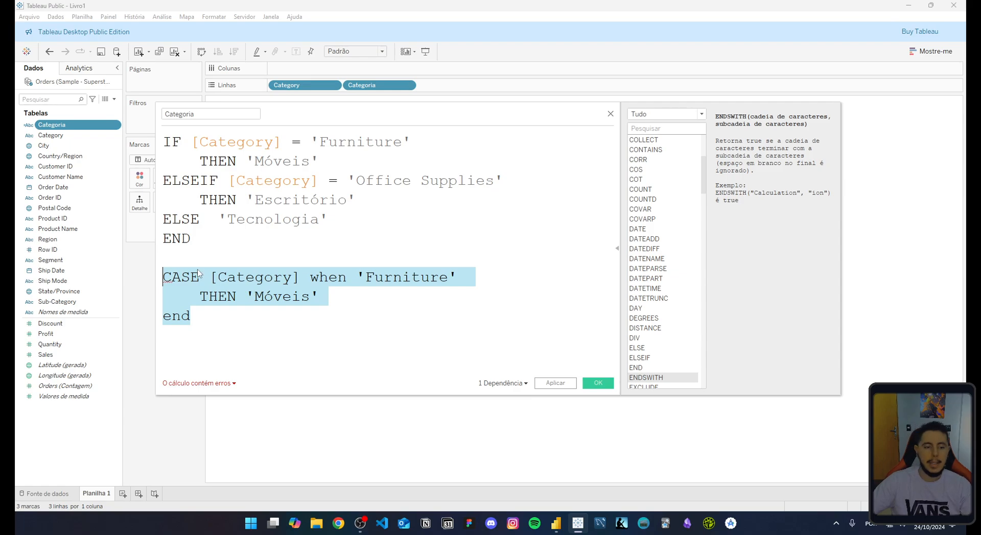
key(BackSpace)
key(BackSpace)
key(BackSpace)
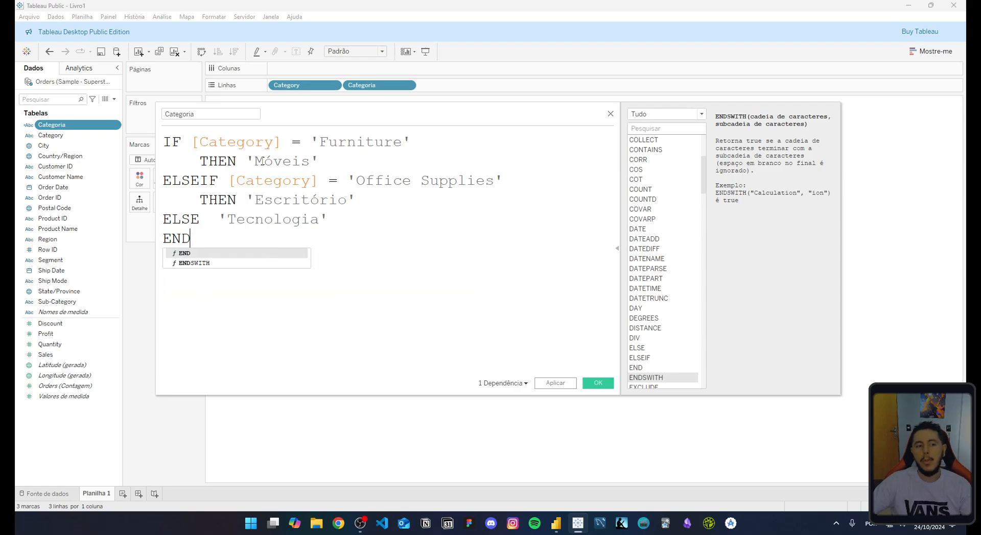
click(366, 181)
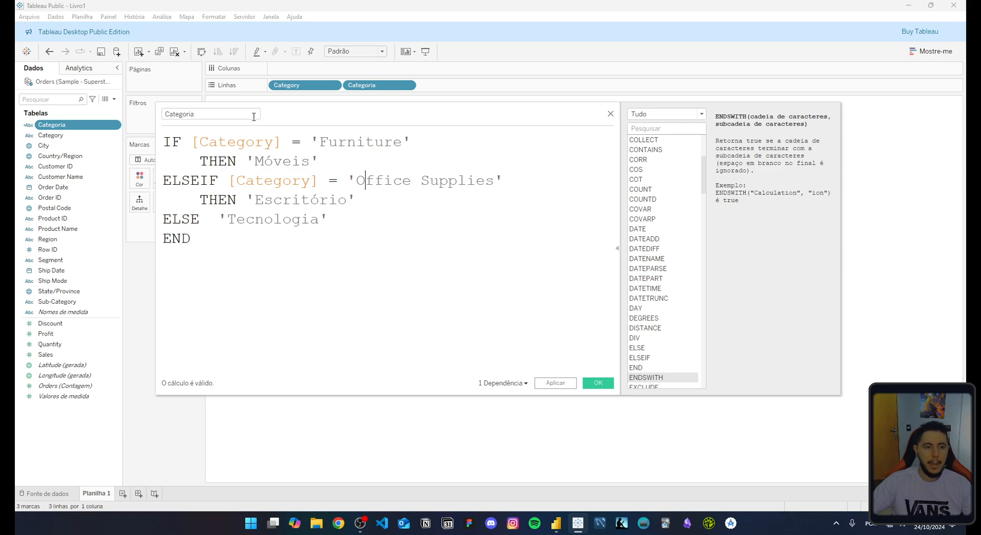
click(598, 383)
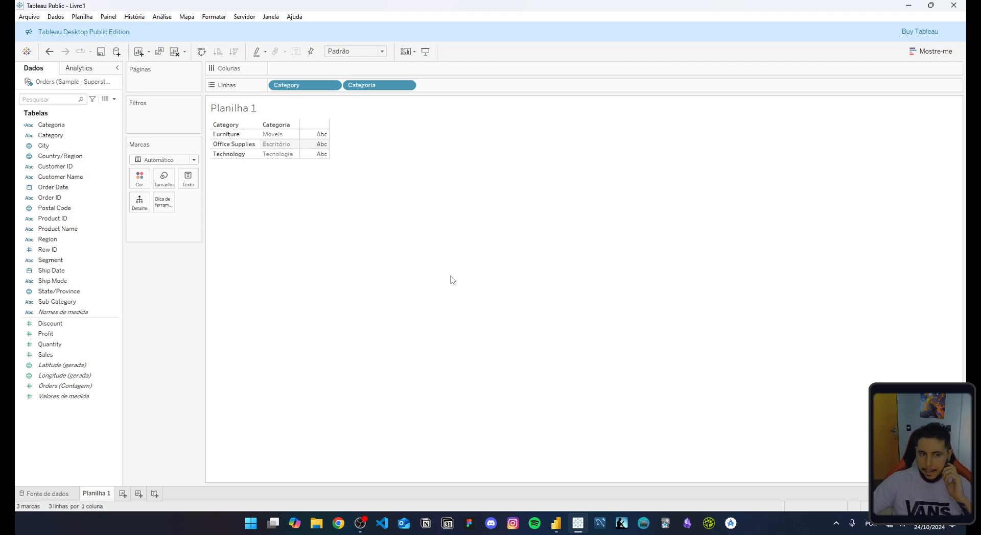
Switch to Power BI and add a calculated column named Categoria to the Orders table
click(556, 523)
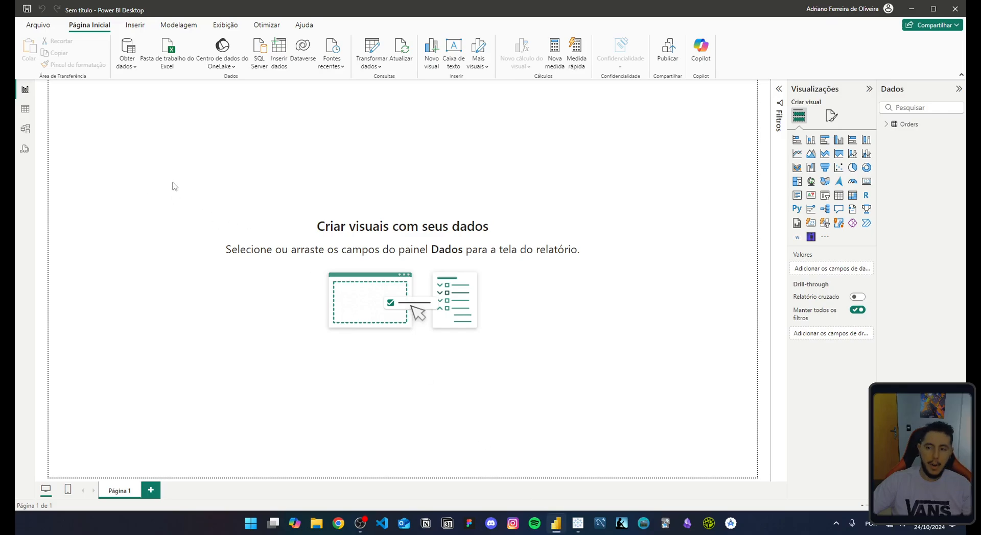
click(25, 108)
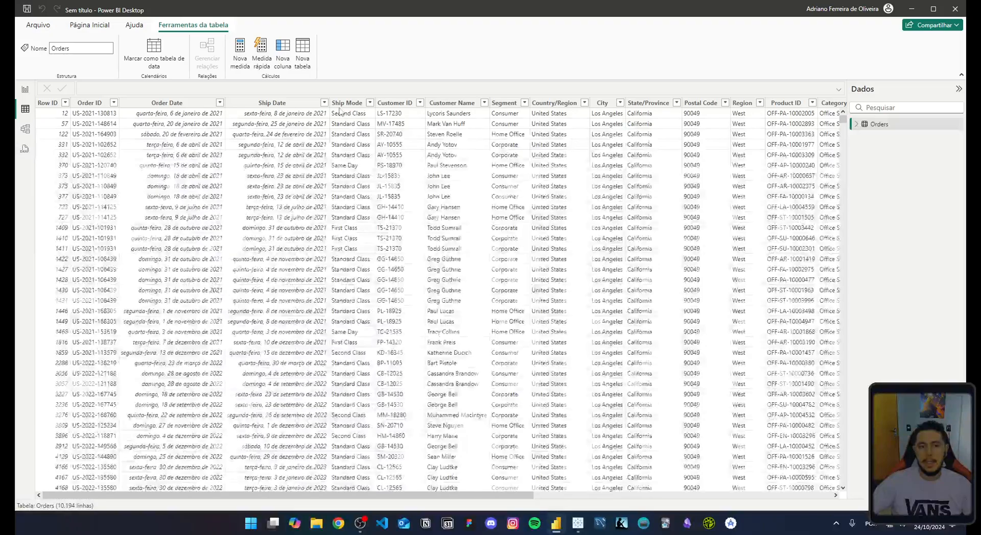
click(89, 24)
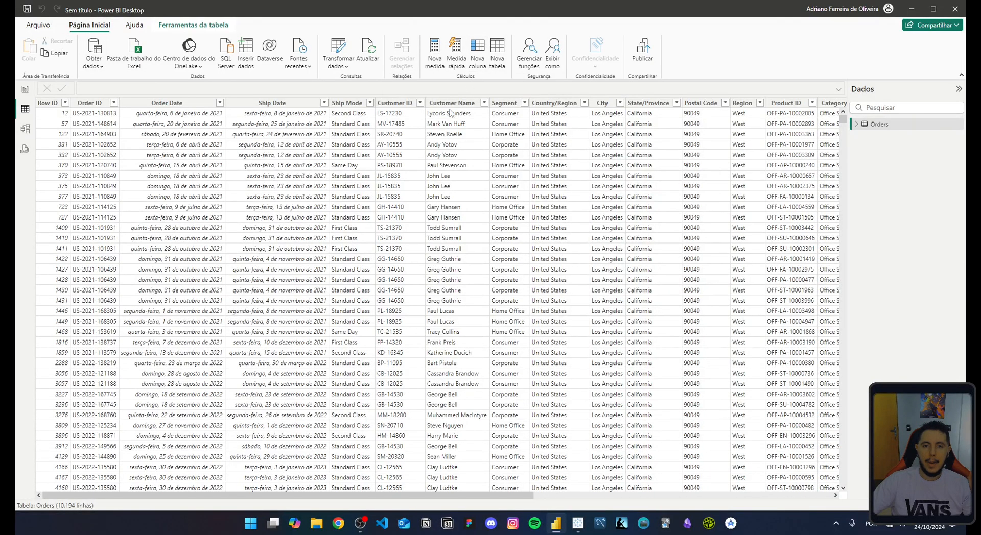
double_click(90, 85)
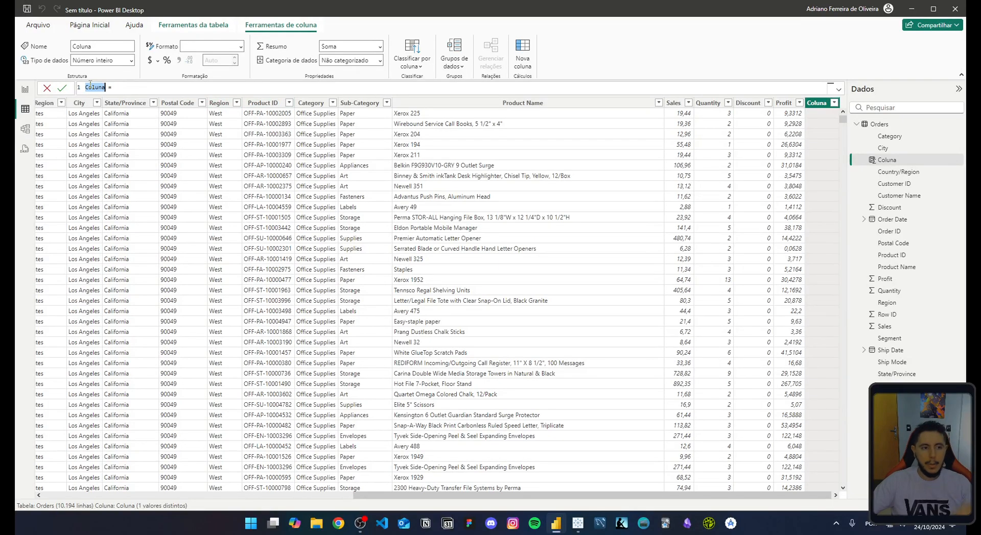
text(Categ)
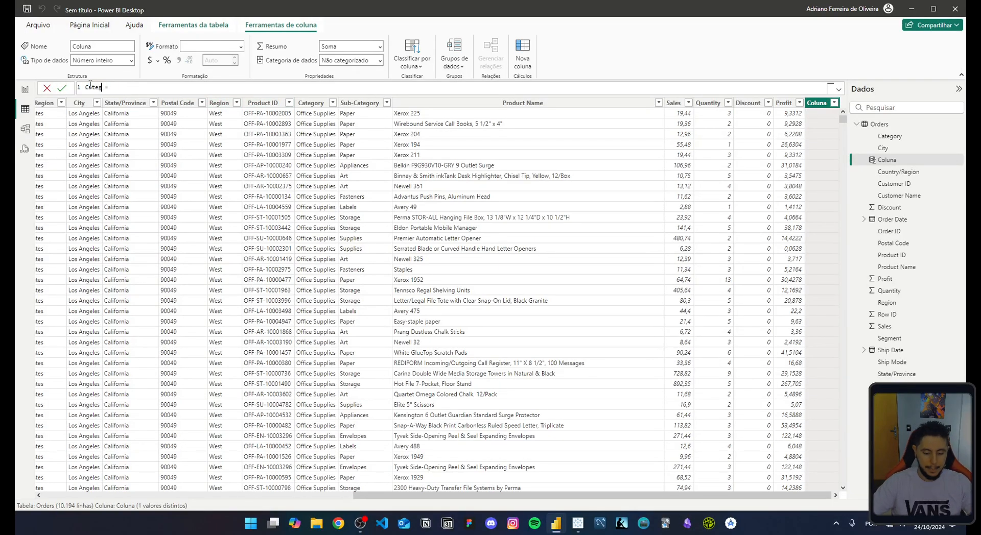
text(oria)
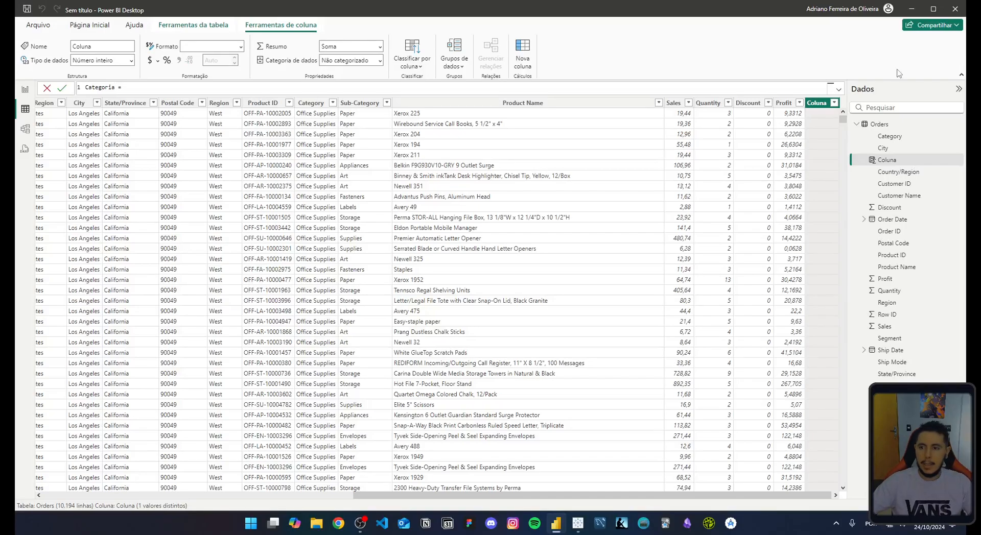
Expand and enlarge the formula editor and start the Categoria formula with the IF function
click(838, 90)
scroll(333, 122, up, 4)
scroll(315, 95, up, 2)
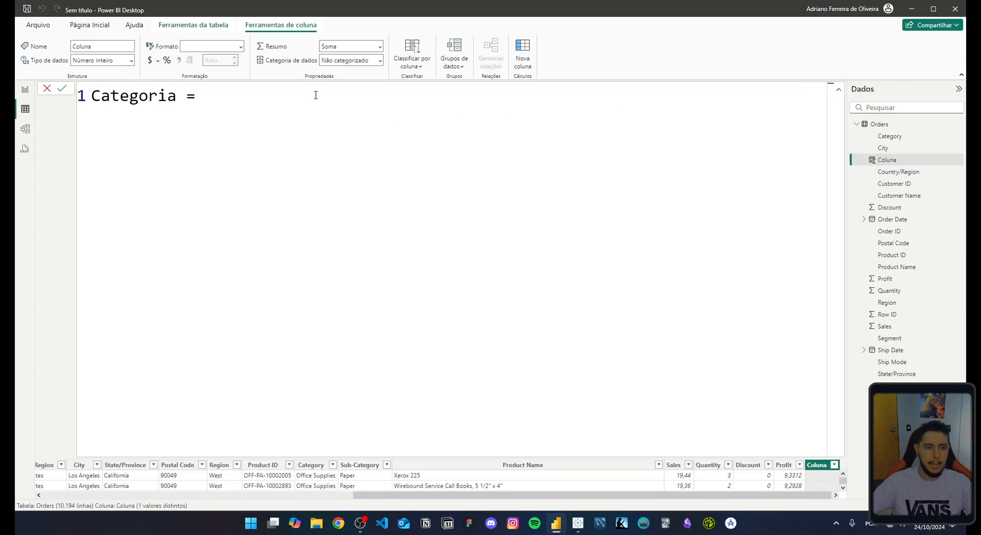
text(if()
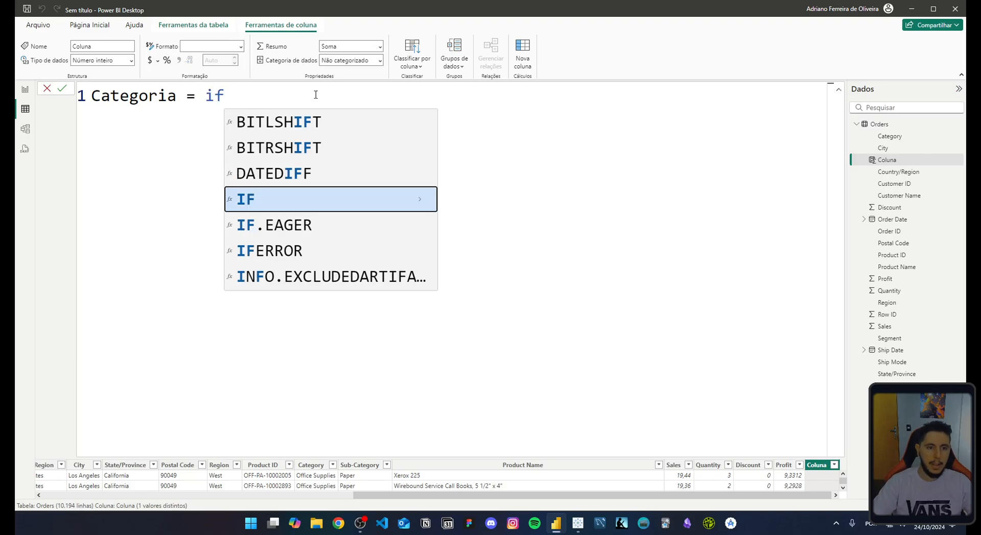
scroll(420, 165, down, 2)
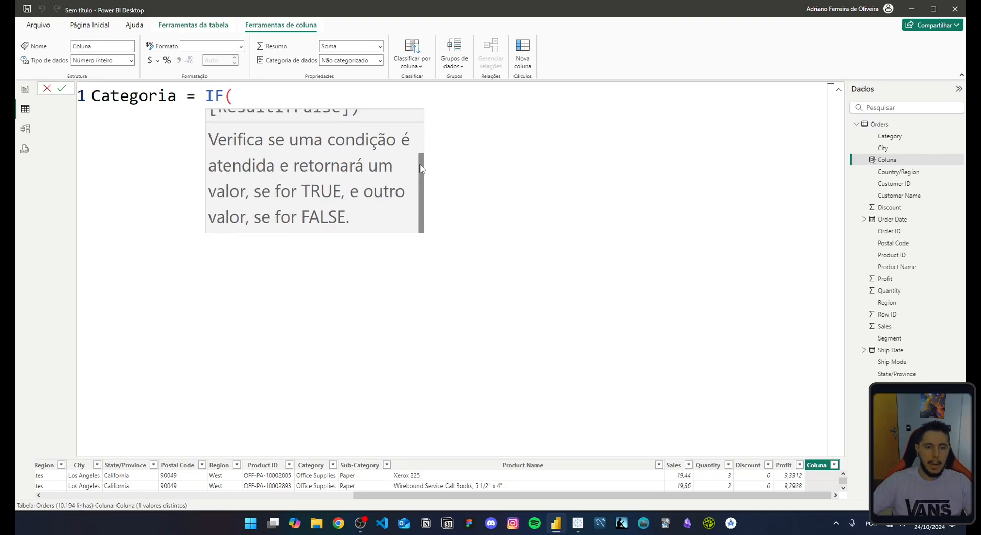
scroll(420, 168, up, 2)
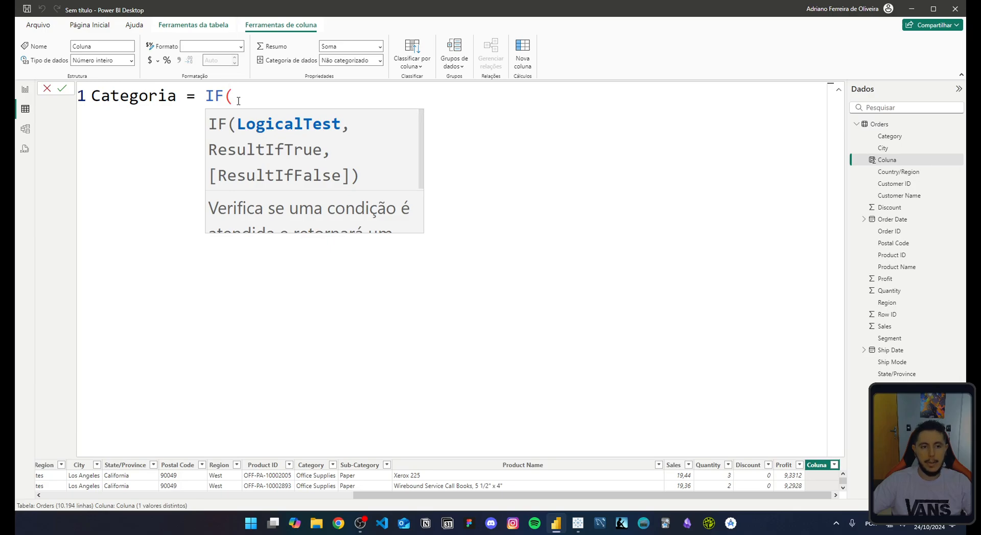
Enter Orders[Category]='Furniture' as the logical test of the IF function
text(cate)
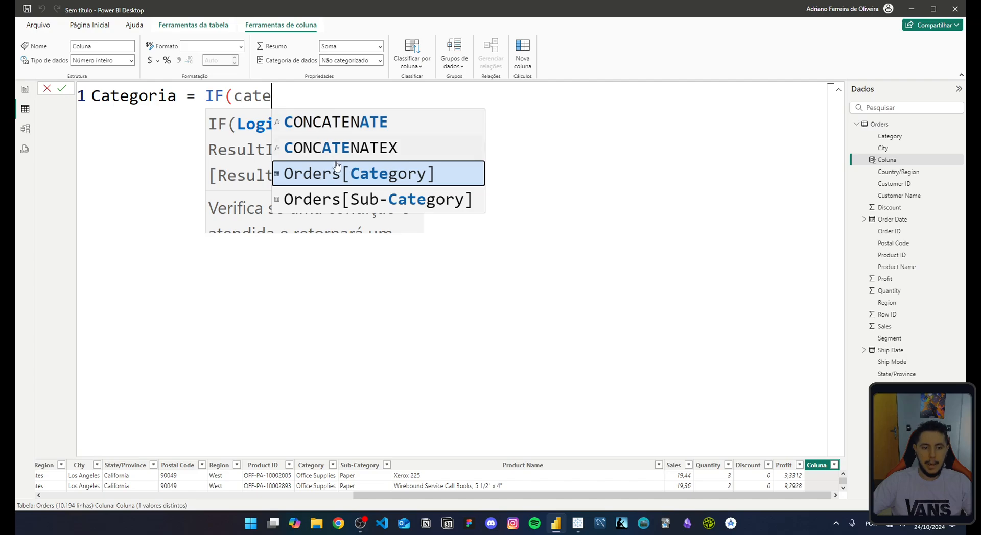
click(338, 174)
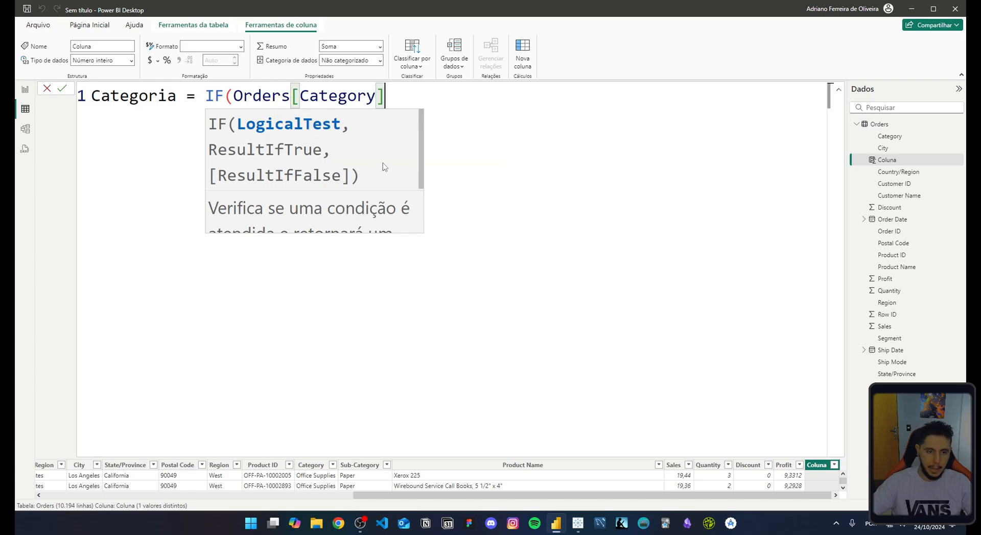
text(='')
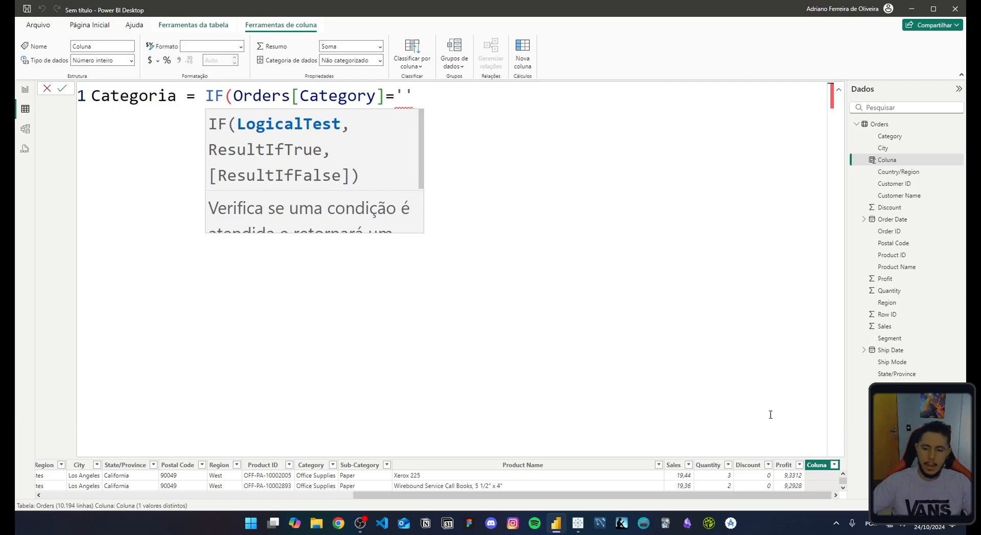
click(578, 523)
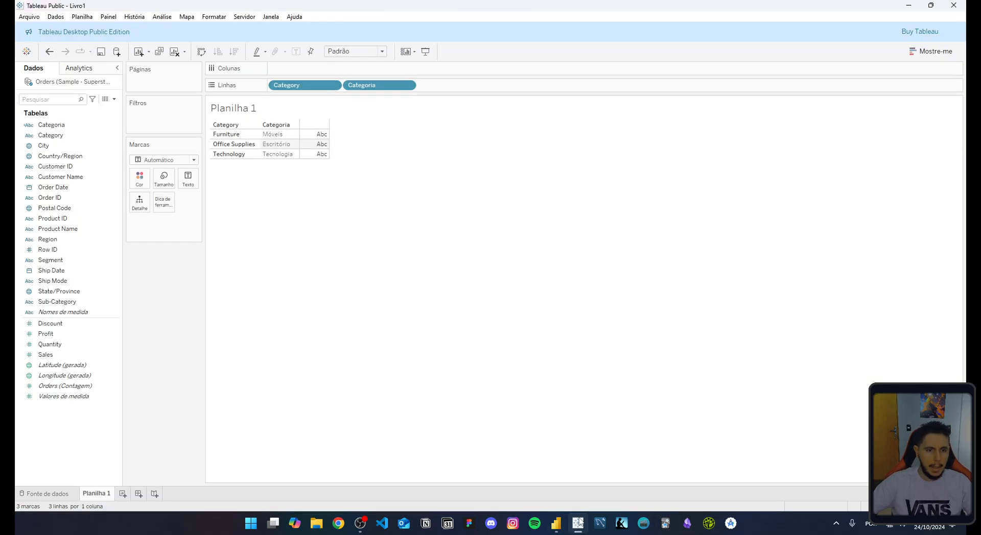
click(579, 522)
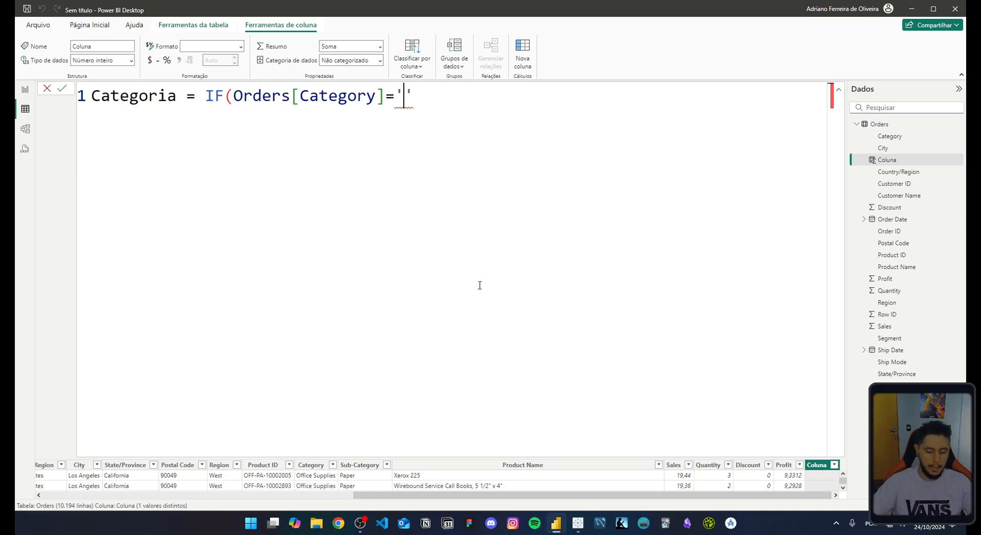
text(Furnit)
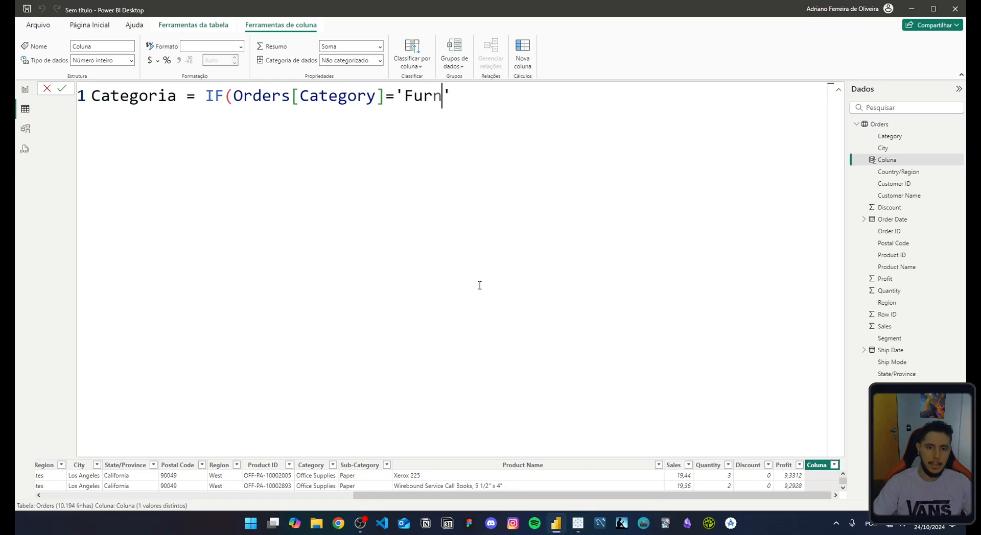
text(ure',)
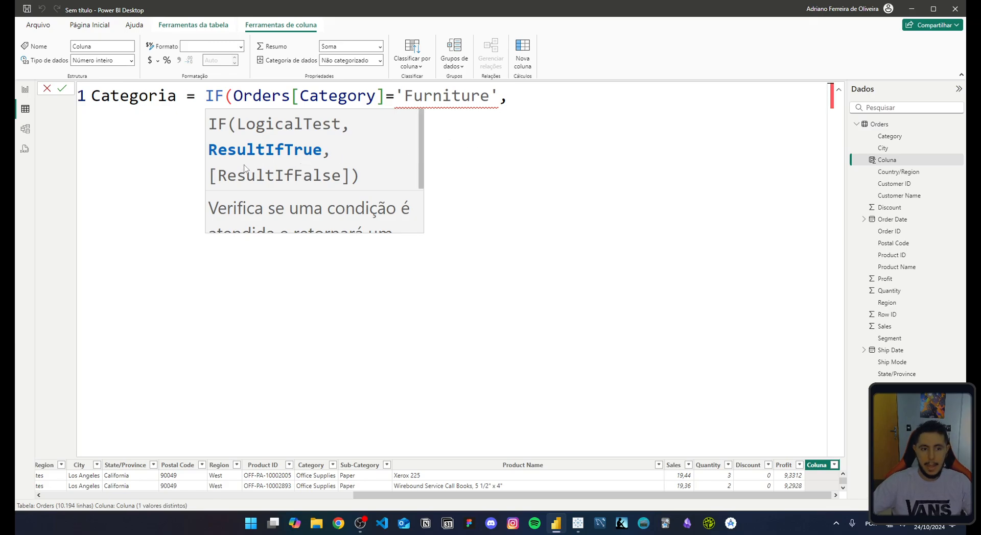
Enter 'Moveis' as the IF function's true result, followed by a comma for the false result
text(',')
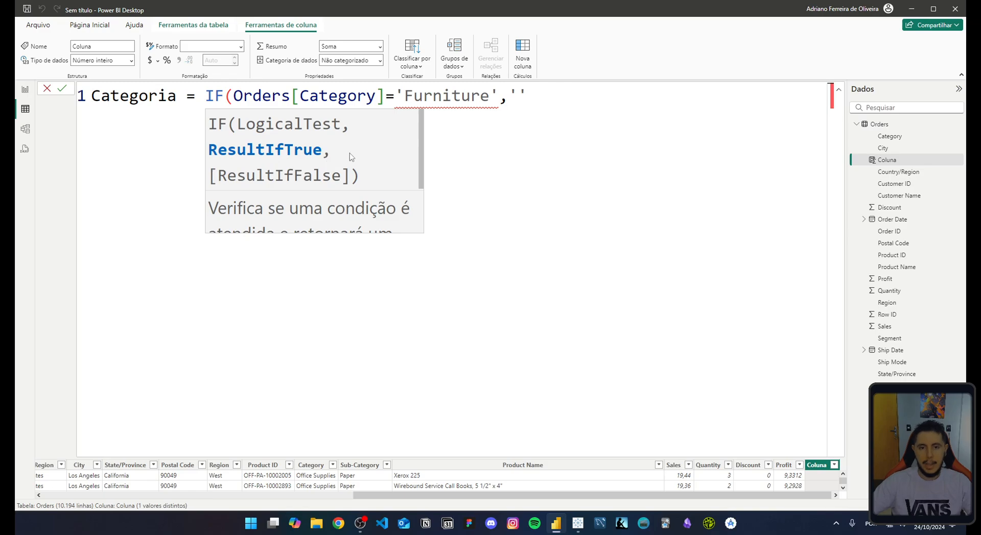
text(Moveis)
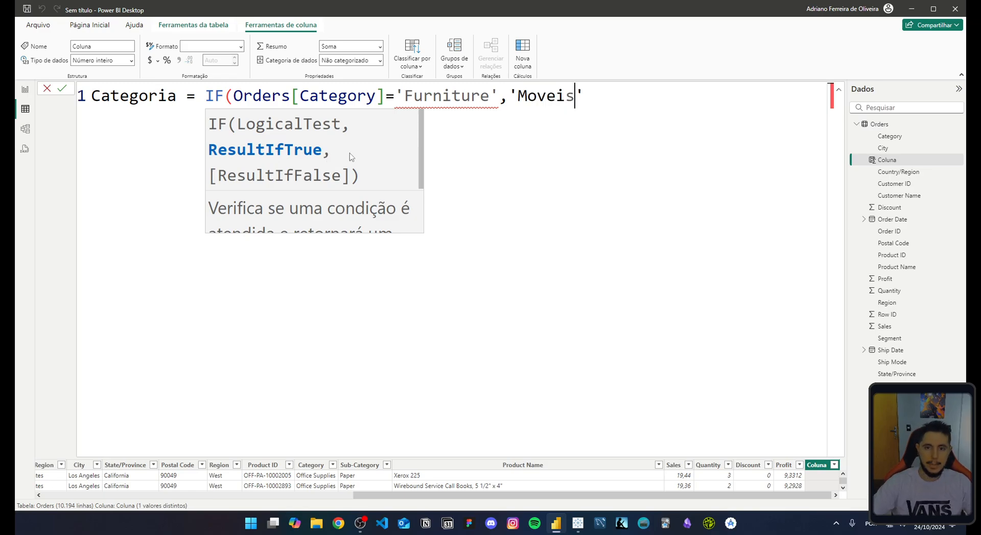
key(Right)
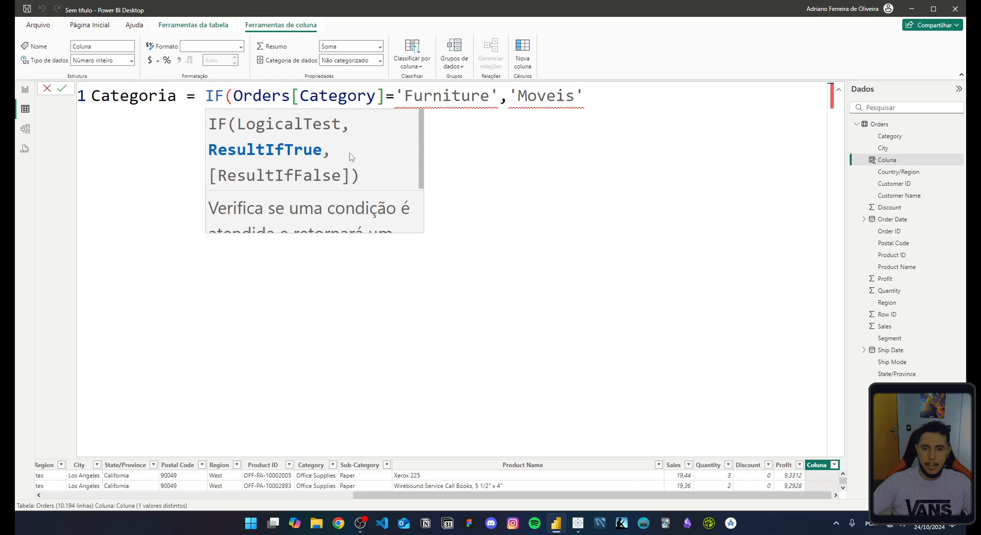
text(,)
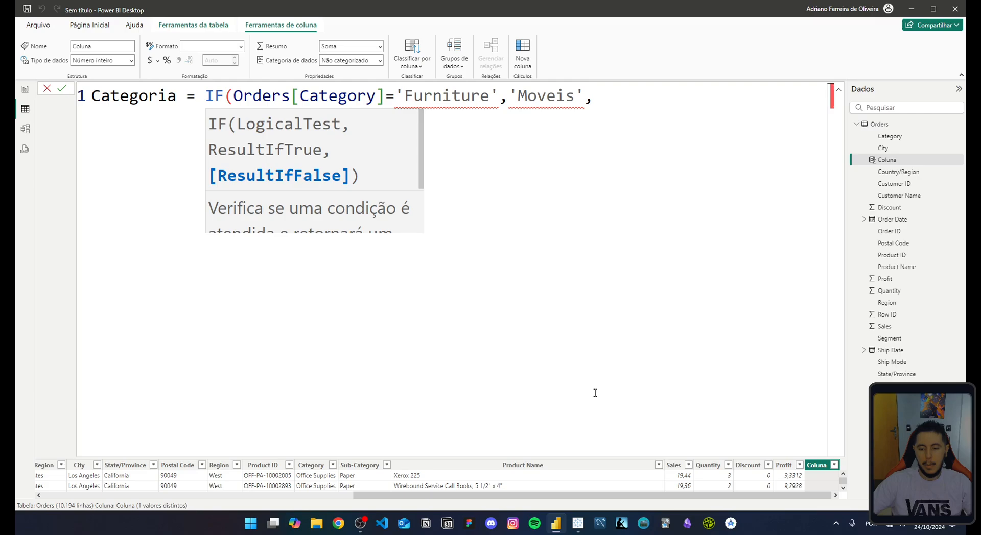
Review the ELSEIF branch of the Categoria calculated field in Tableau and return to Power BI
click(577, 523)
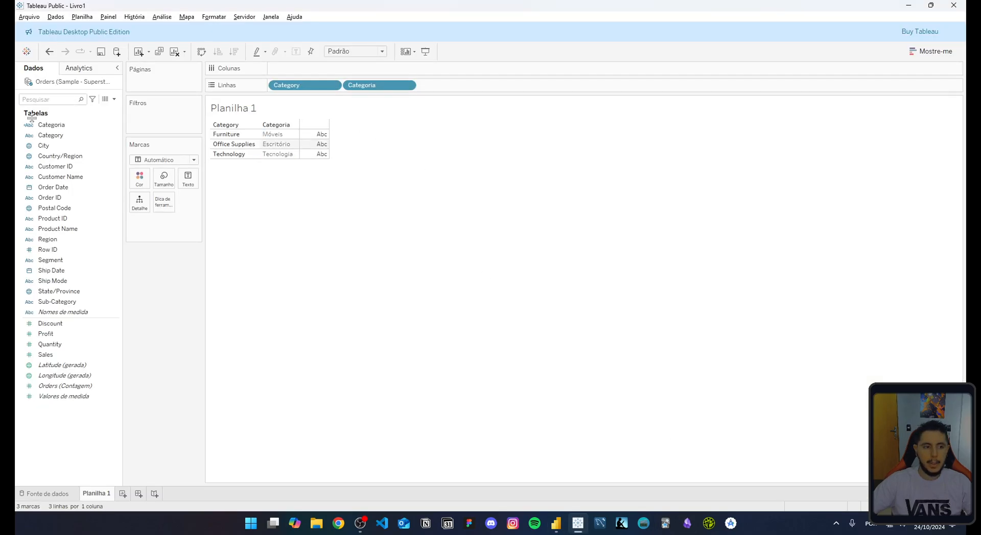
click(51, 124)
right_click(52, 124)
click(90, 188)
ctrl+scroll(327, 218, up, 5)
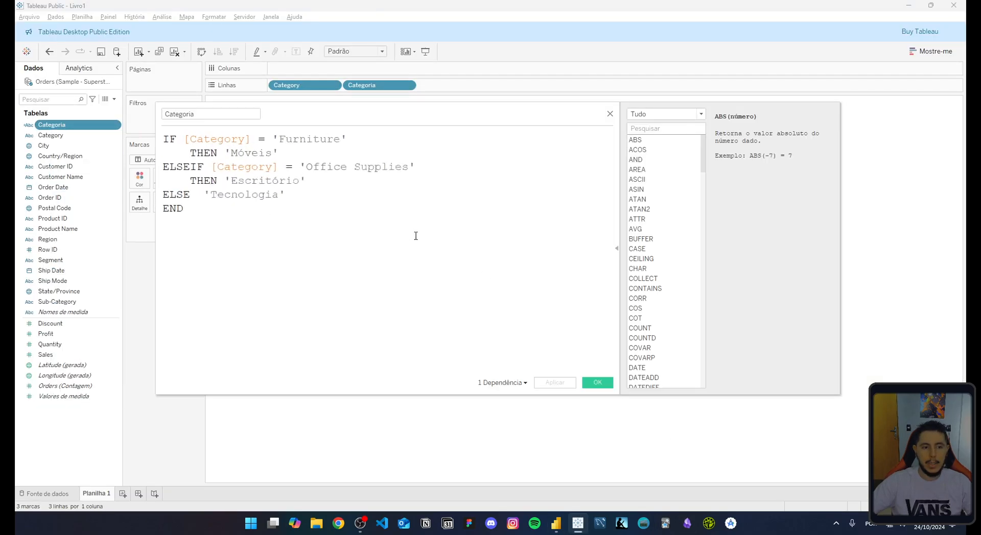
double_click(210, 185)
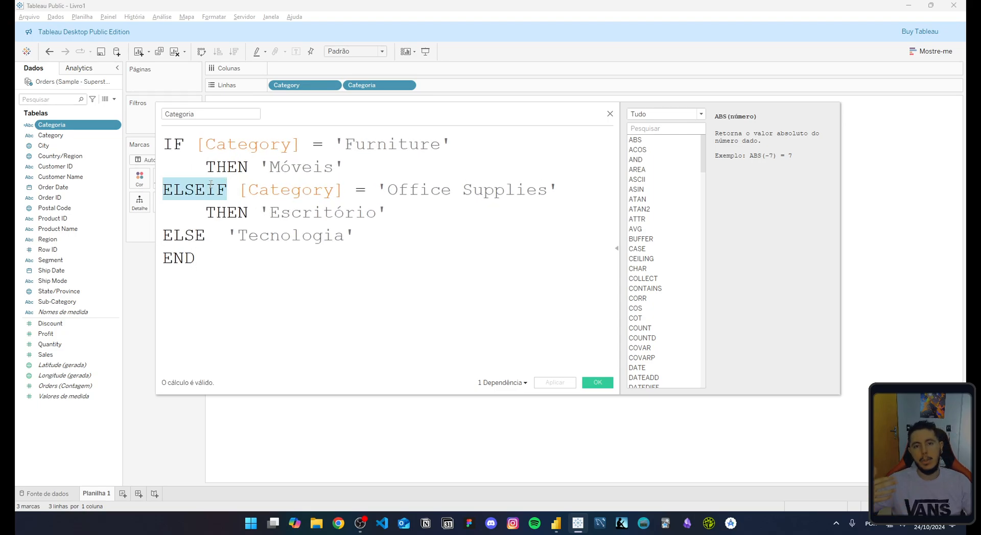
key(alt+Tab)
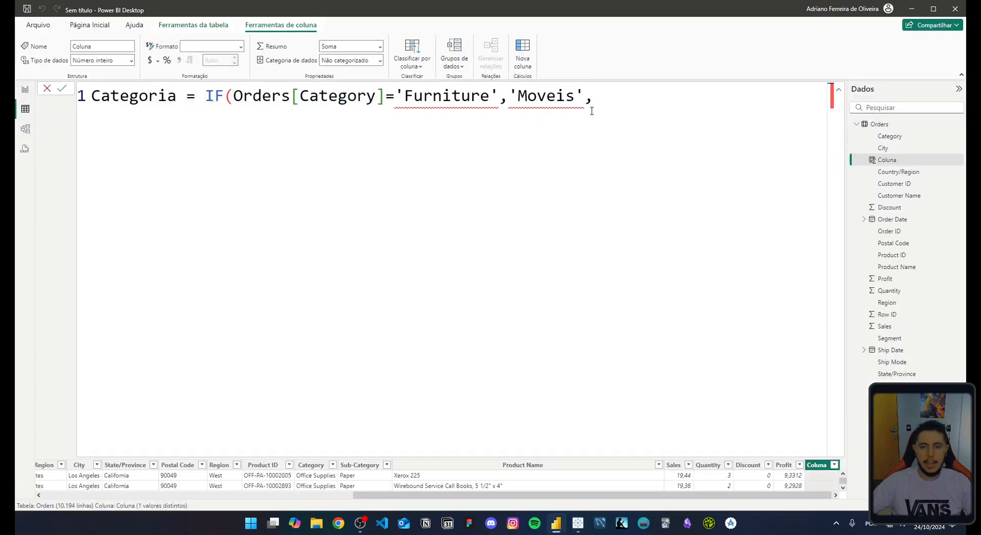
Move the IF expression onto its own line below Categoria =
drag(594, 102, 588, 100)
click(569, 113)
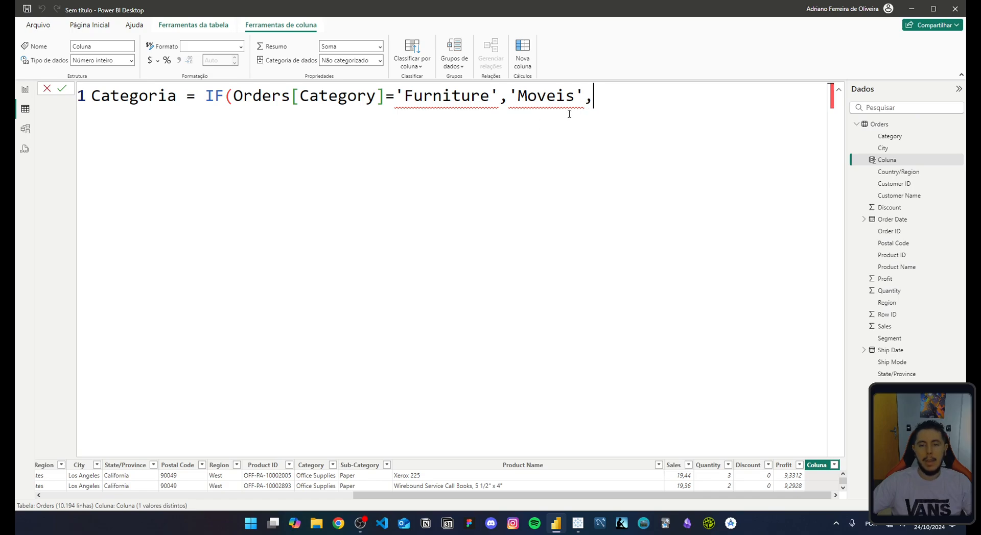
click(600, 98)
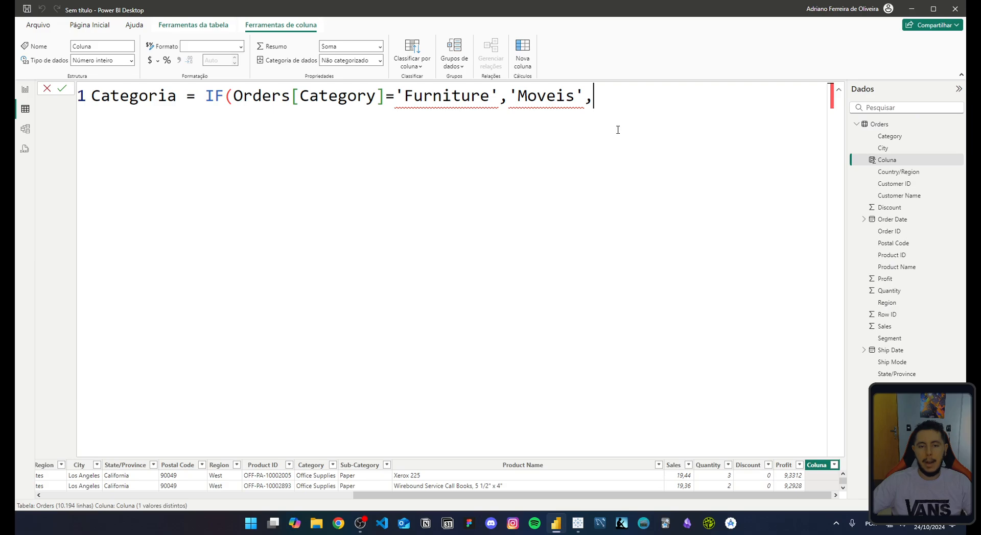
double_click(212, 95)
key(shift+Return)
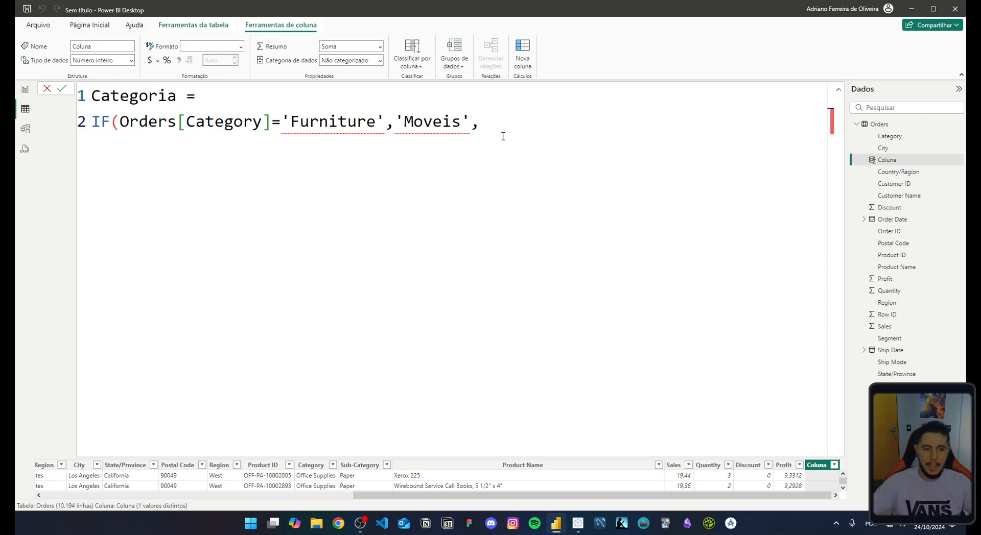
Add a second IF on line 3 with the condition and result copied from the first IF
text(})
key(shift+Return)
text(if)
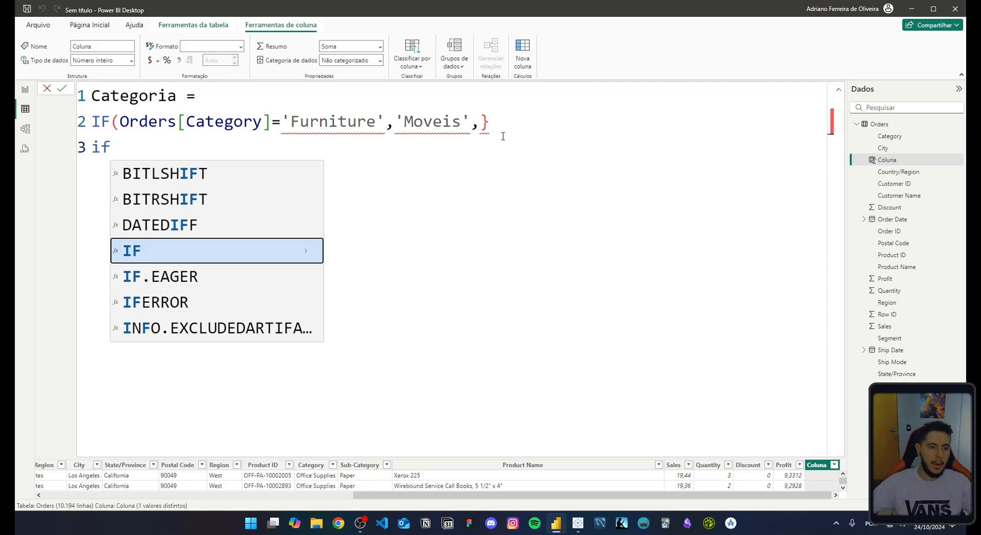
key(Tab)
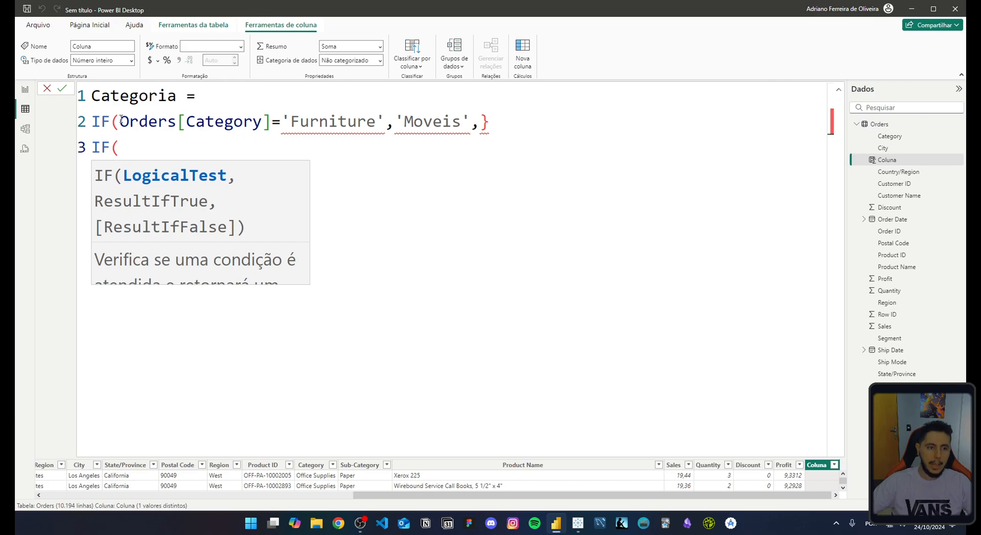
mouse_move(121, 122)
mouse_down()
mouse_move(461, 123)
mouse_move(120, 123)
mouse_up()
key(ctrl+c)
click(516, 126)
key(BackSpace)
click(129, 143)
key(ctrl+v)
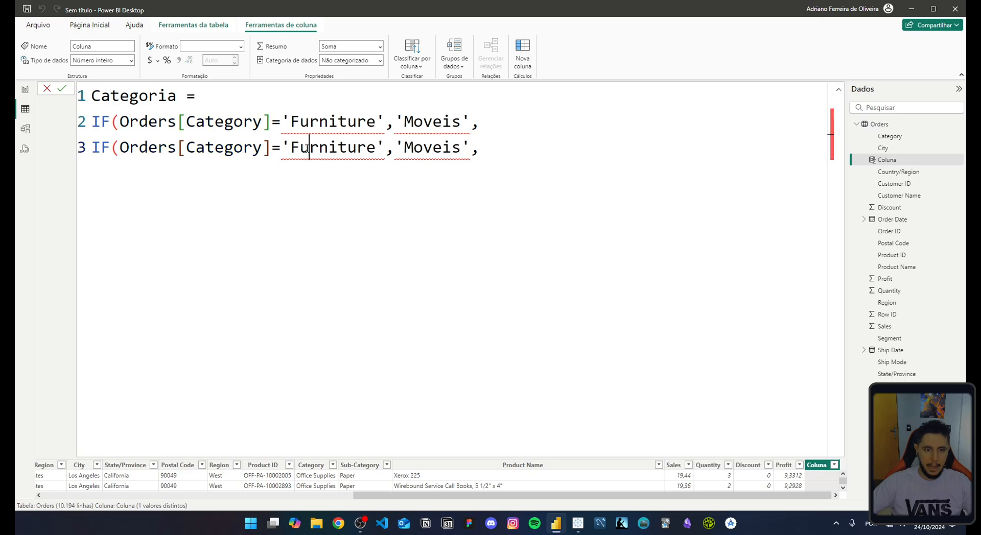
Change the second IF to test for 'Office Supplies' and return 'Escritório'
double_click(328, 159)
text(Office )
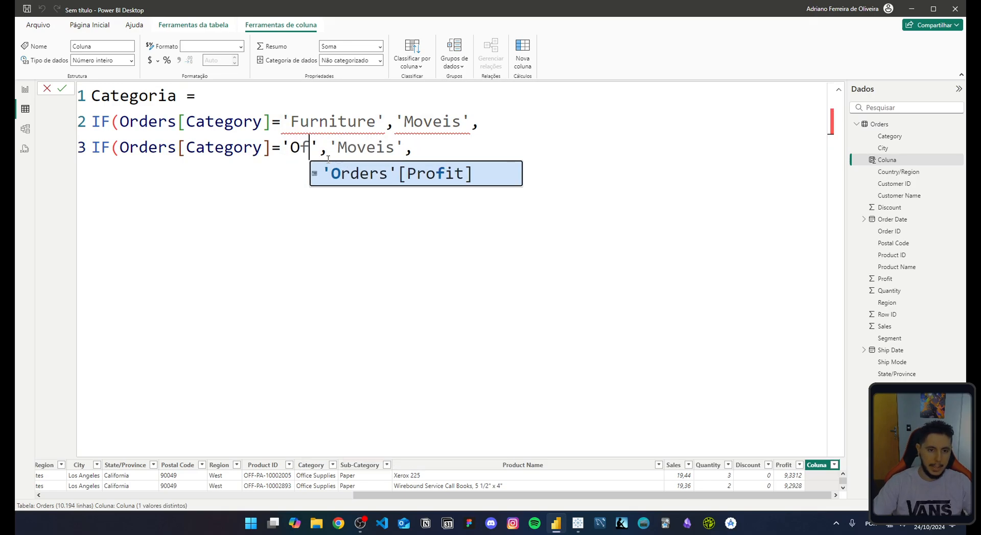
text(Supplies)
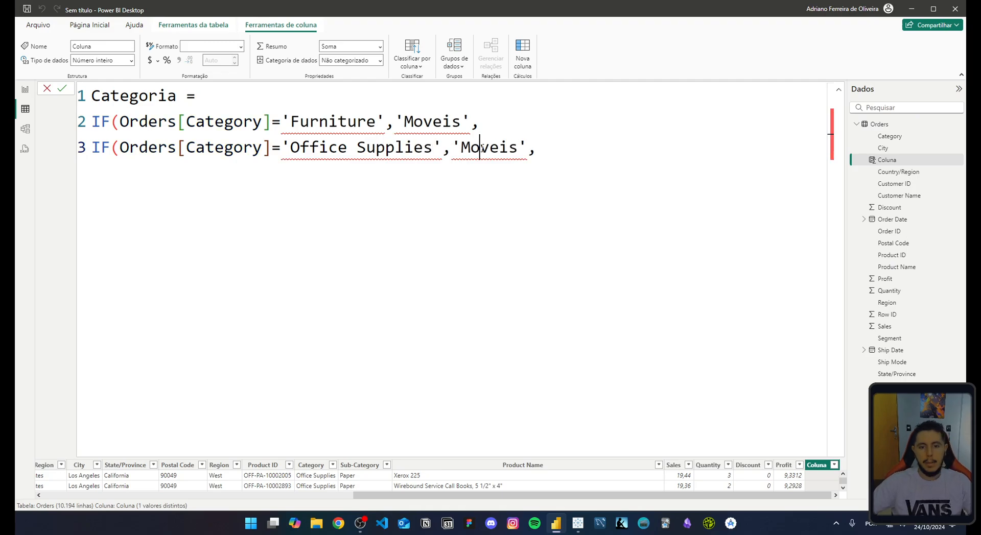
double_click(482, 148)
text(Escrit)
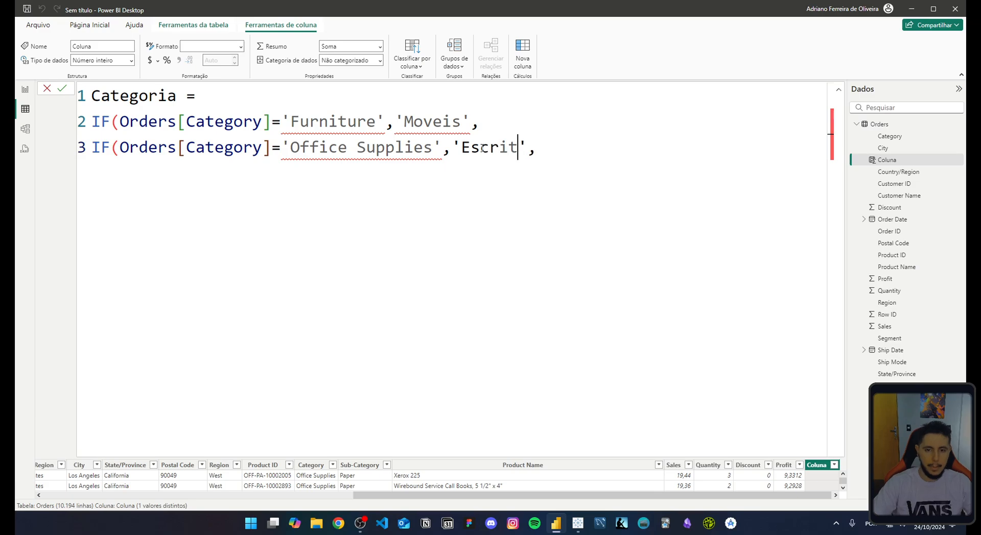
text(ório)
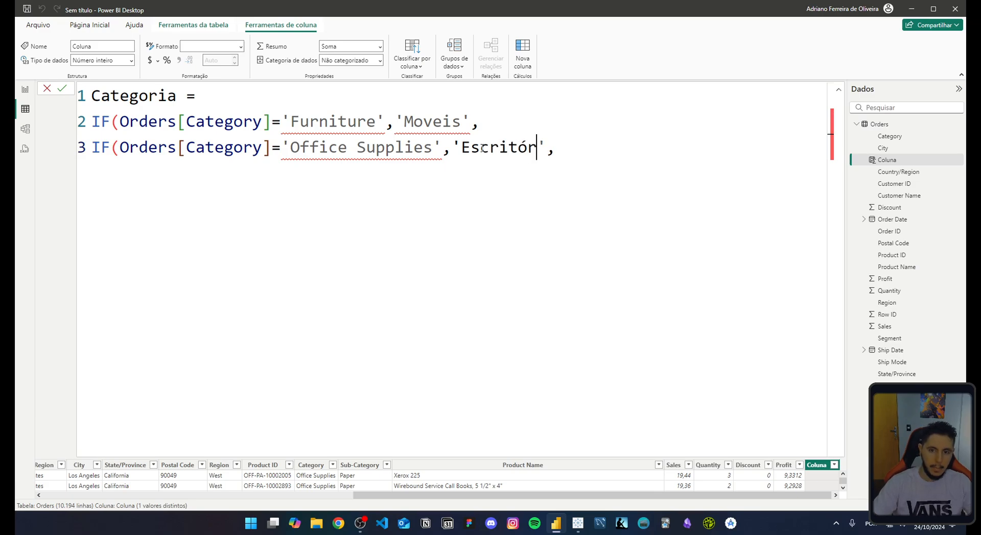
Complete the nested formula by making 'Tecnologia' the second IF's else result, with both IFs closed
click(660, 152)
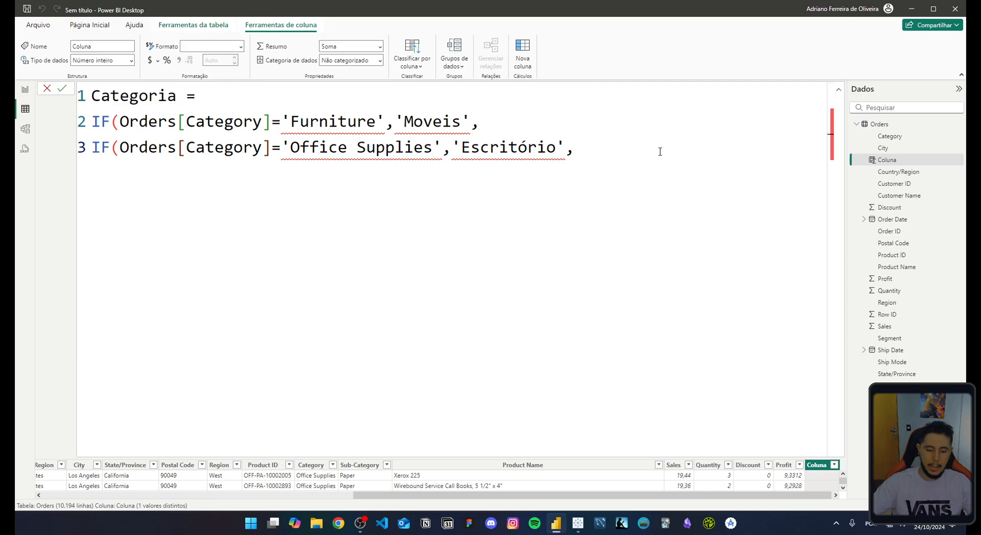
key(Return)
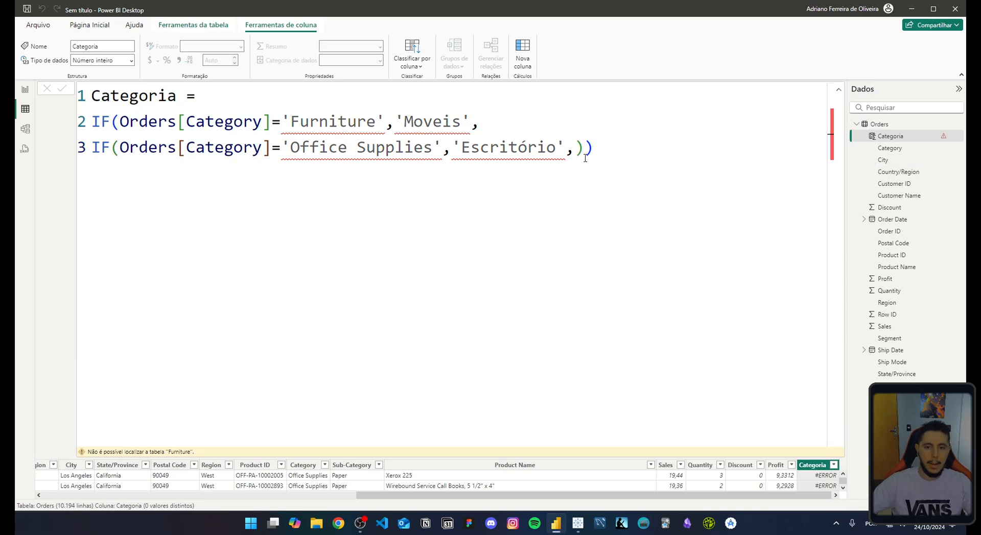
click(585, 157)
key(Left)
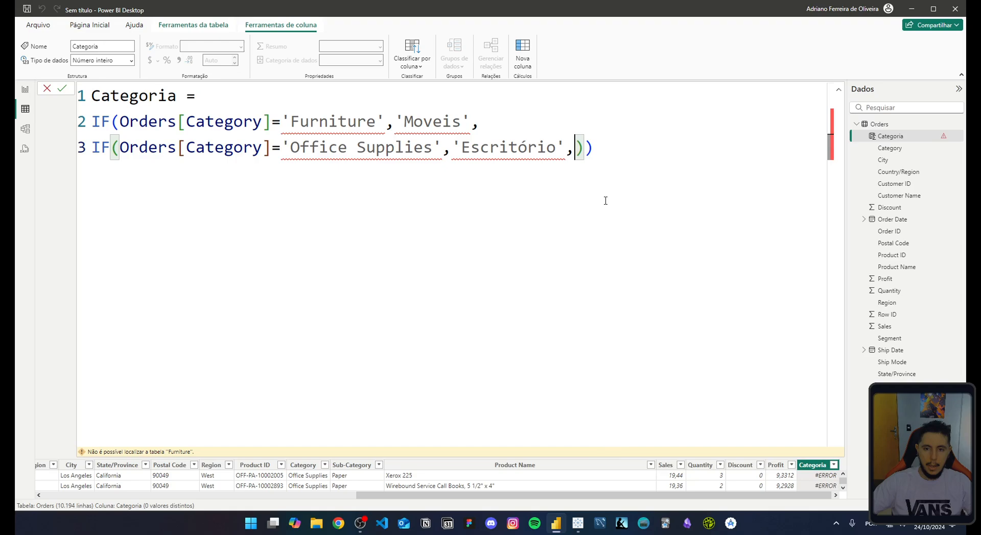
text(')
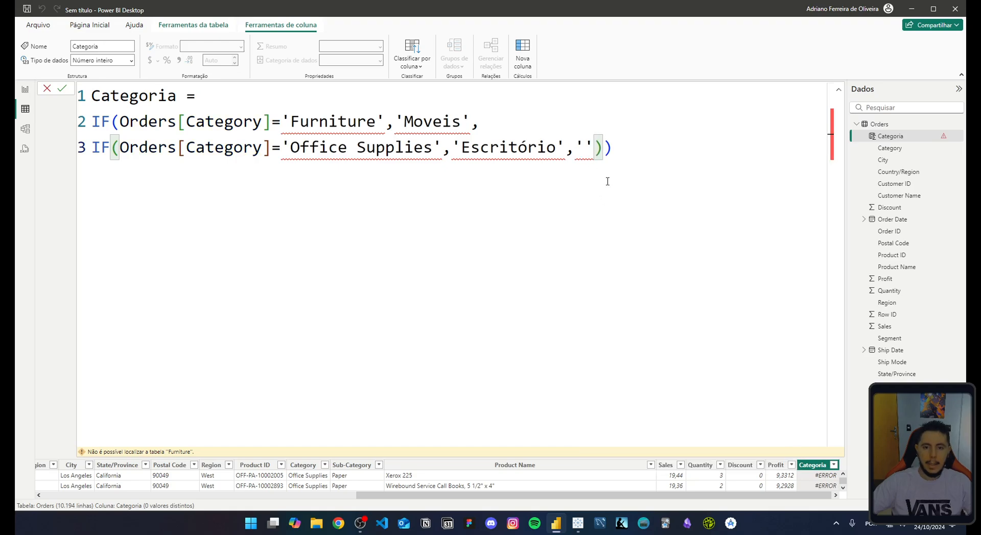
text(Tecnologia)
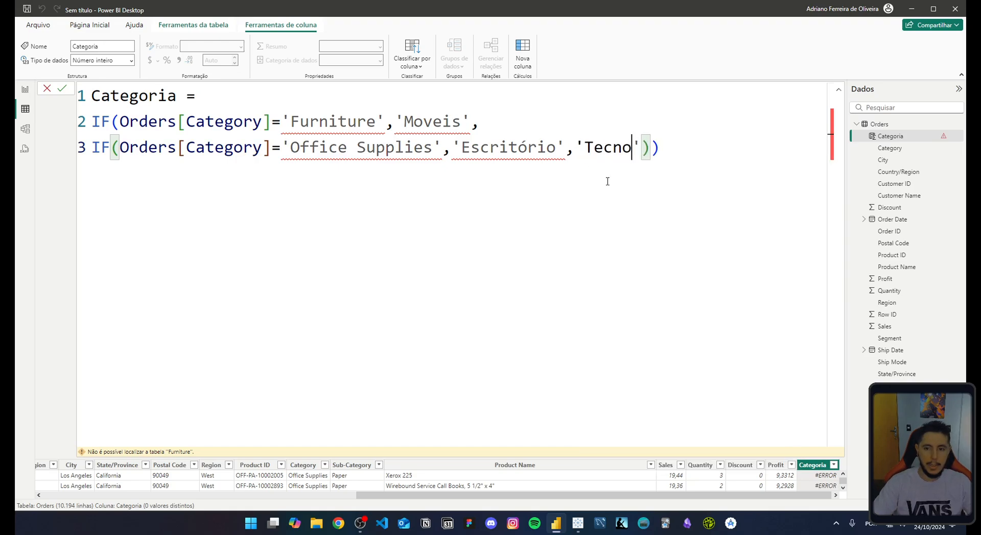
key(End)
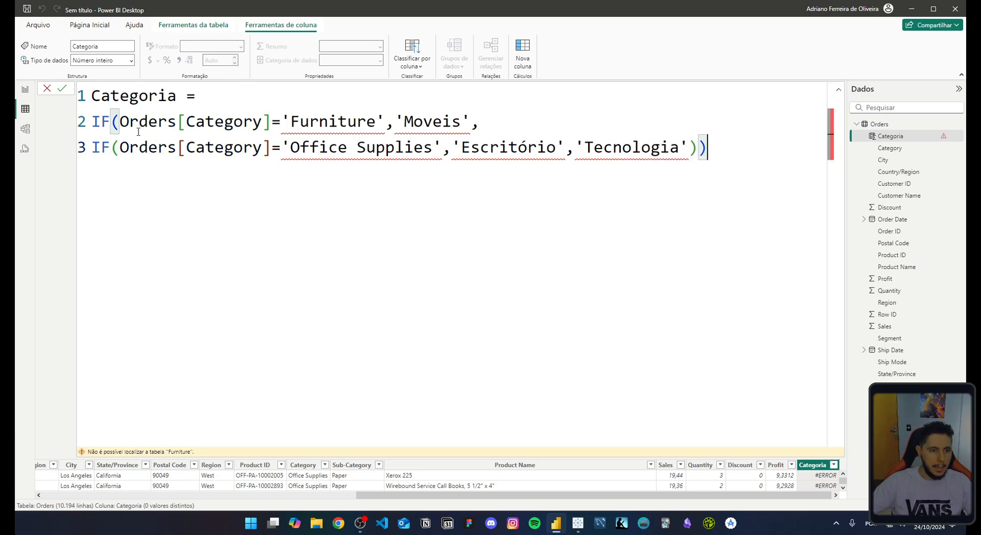
Replace the single quotes around Furniture in the first IF with double quotes
drag(125, 121, 196, 123)
click(289, 122)
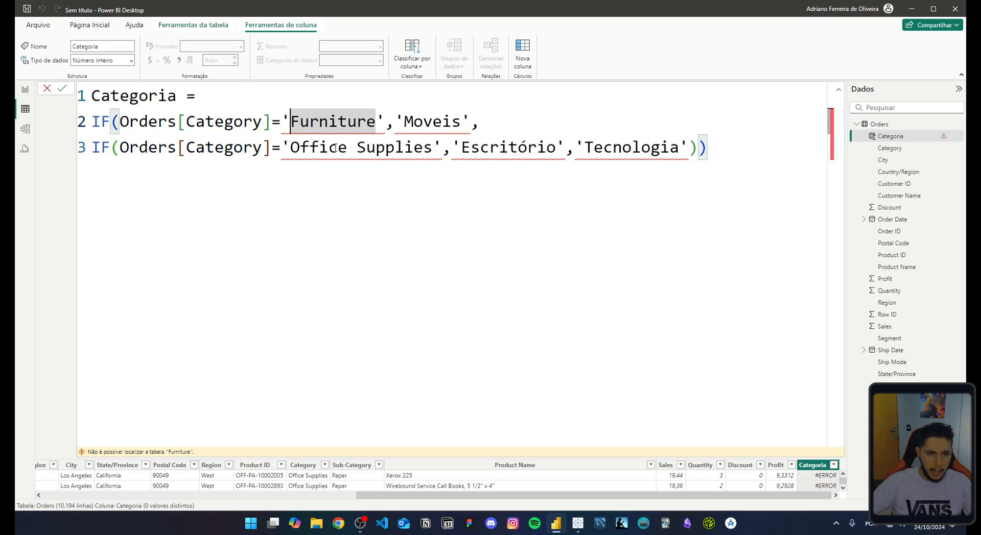
key(BackSpace)
text(")
key(Right)
key(Right)
key(Right)
key(Right)
key(Right)
key(Right)
key(Right)
key(Right)
key(Right)
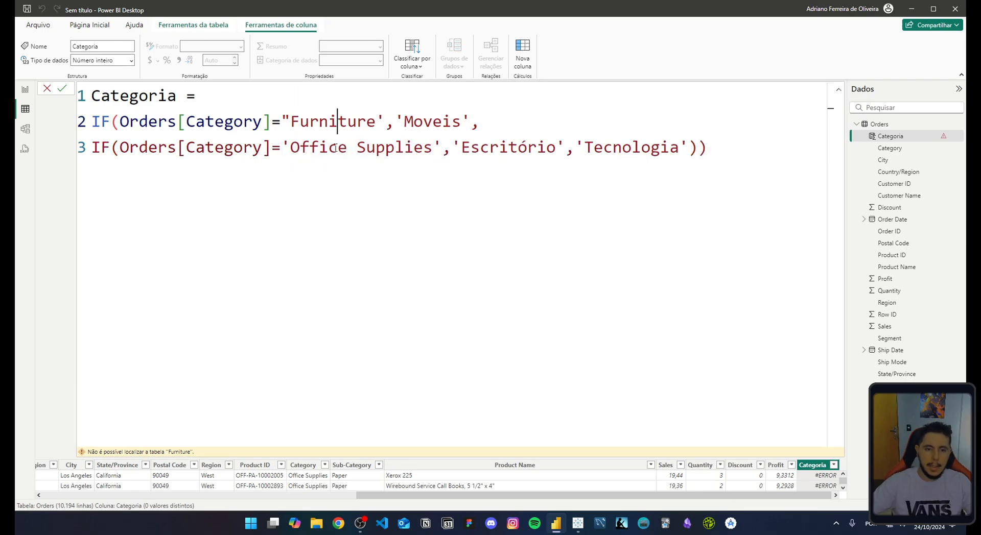
key(Delete)
text(")
key(Right)
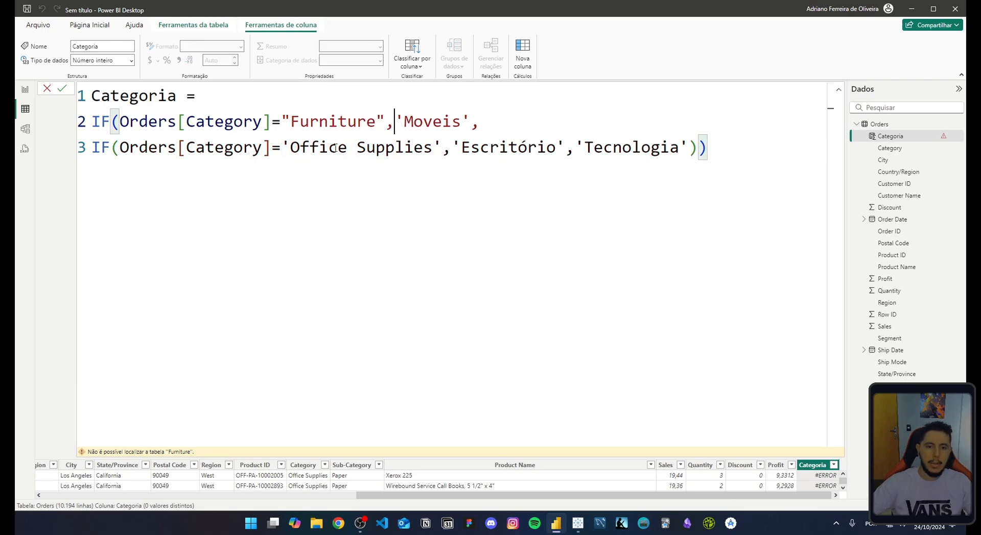
Replace the single quotes around Moveis in the first IF with double quotes
key(Delete)
text(")
key(Right)
key(Right)
key(Right)
key(Right)
key(Right)
key(Right)
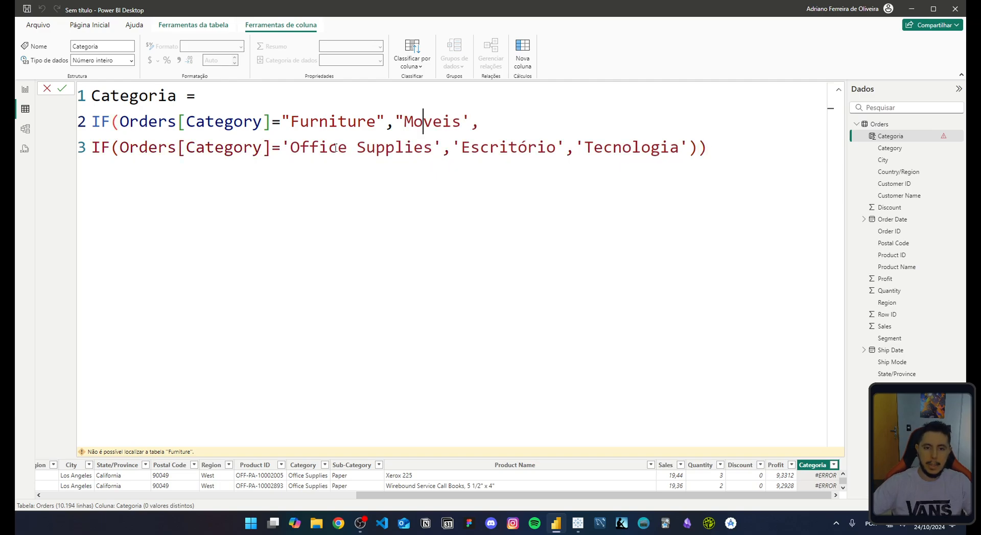
key(Delete)
text(")
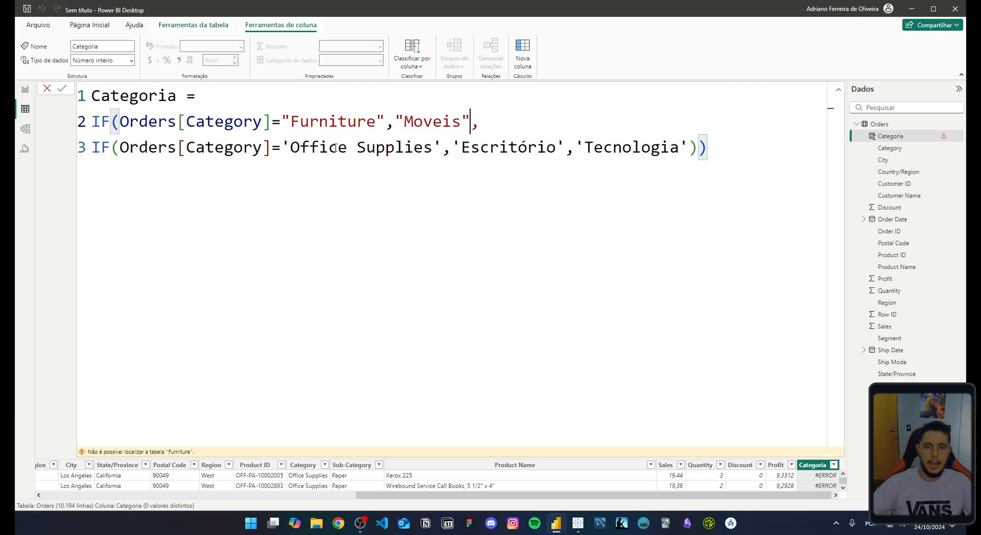
Replace the single quotes around Office Supplies in the second IF with double quotes
click(284, 147)
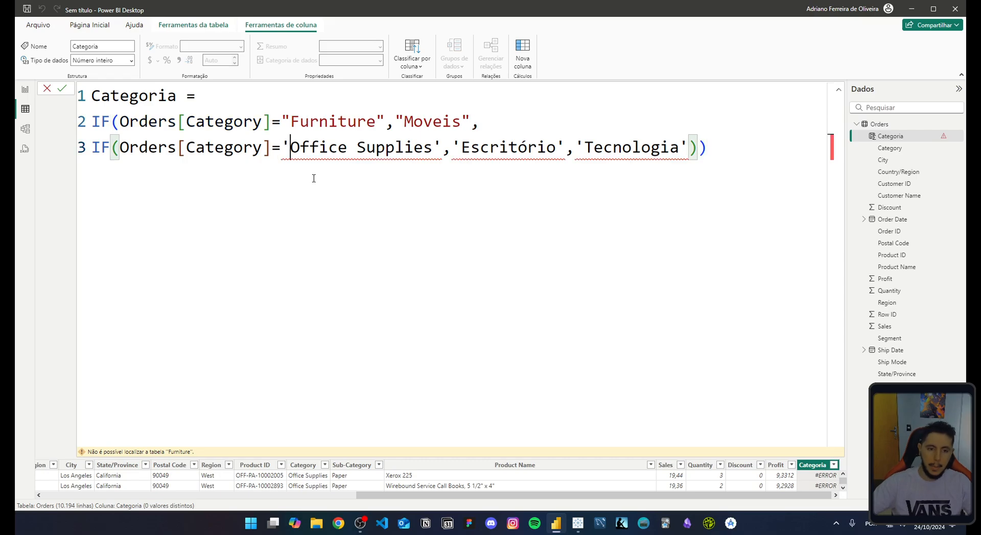
key(BackSpace)
text(")
key(ctrl+Right)
key(ctrl+Right)
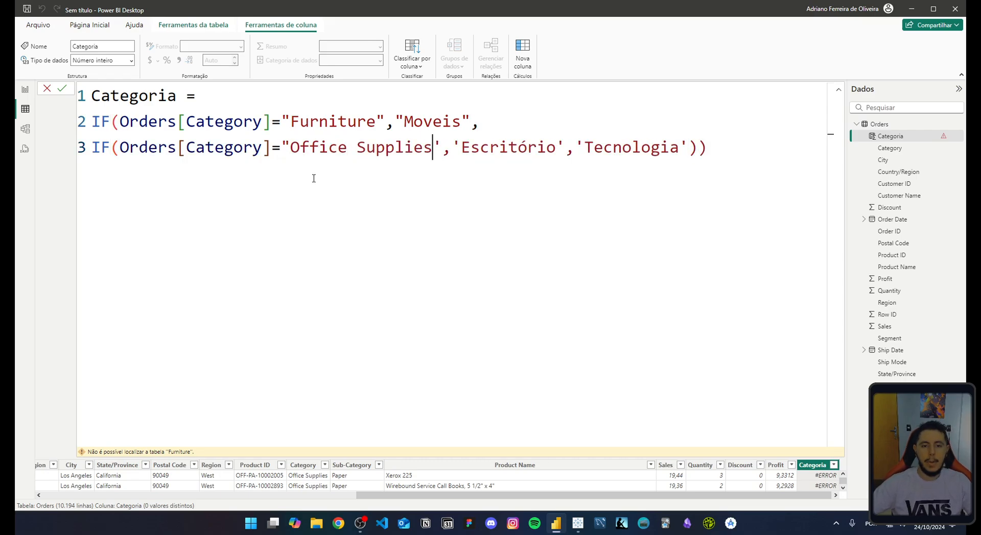
key(ctrl+Right)
key(ctrl+Left)
key(Delete)
text(")
key(ctrl+Right)
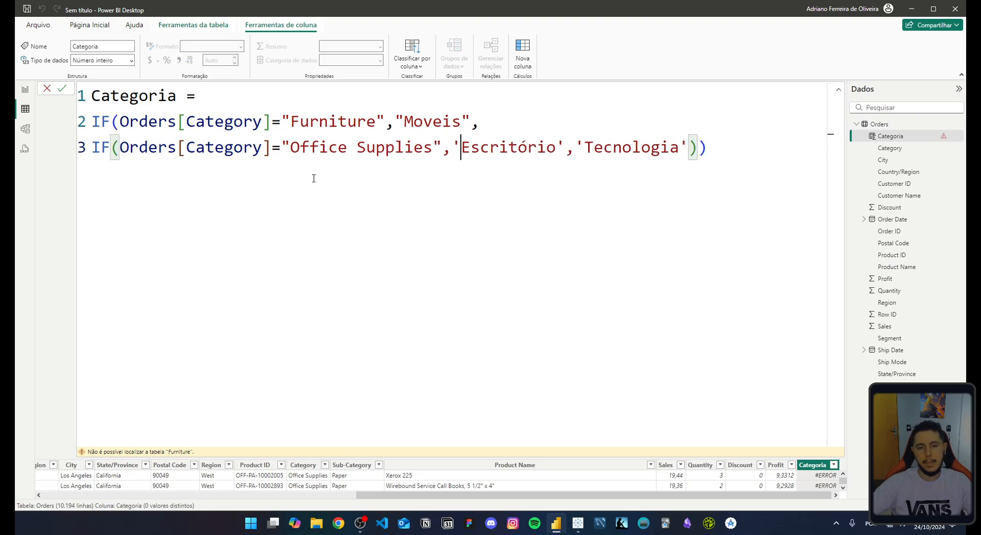
Put Escritório and Tecnologia in double quotes instead of single quotes and commit the Categoria column formula
key(BackSpace)
text(")
key(ctrl+Right)
key(Delete)
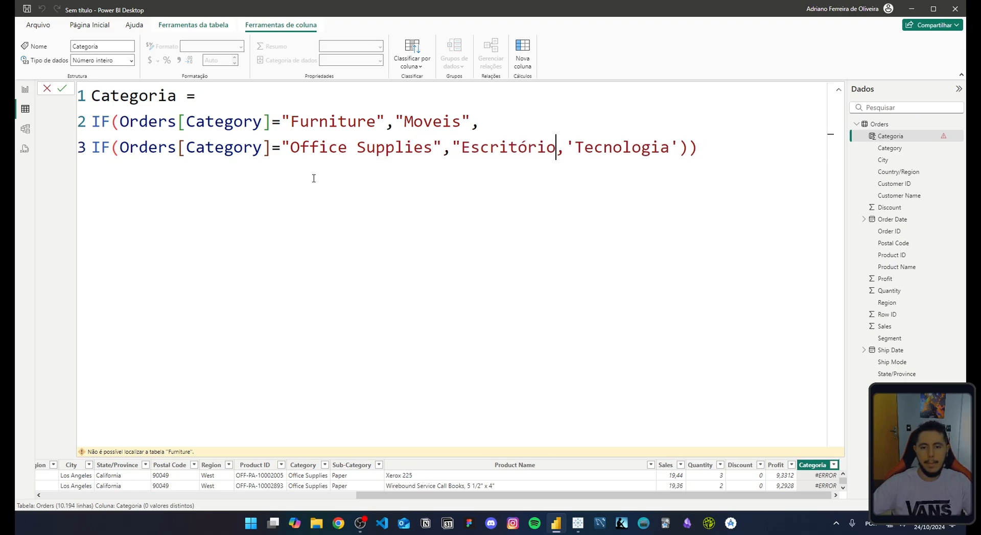
text(")
key(ctrl+Right)
key(BackSpace)
text(")
key(ctrl+Right)
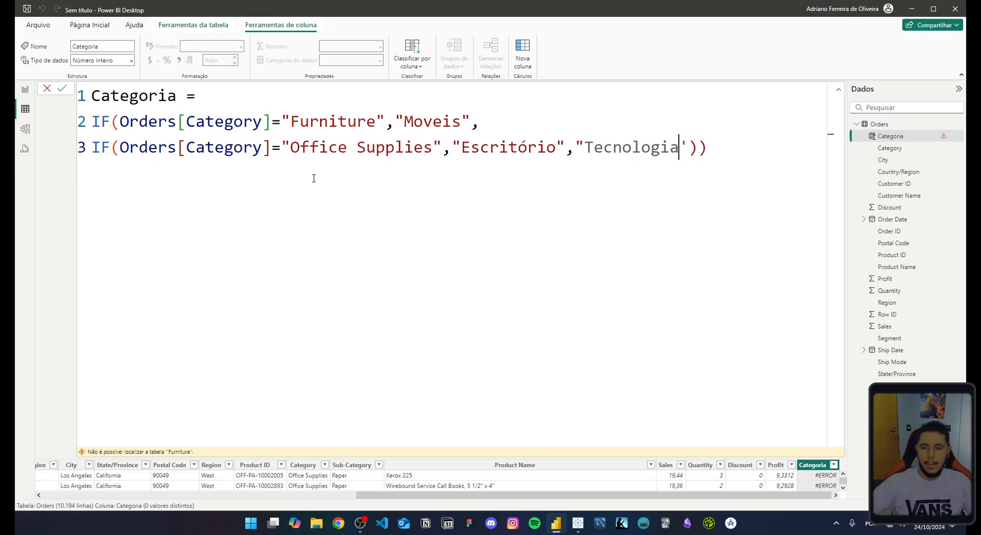
key(Delete)
text(")
key(Return)
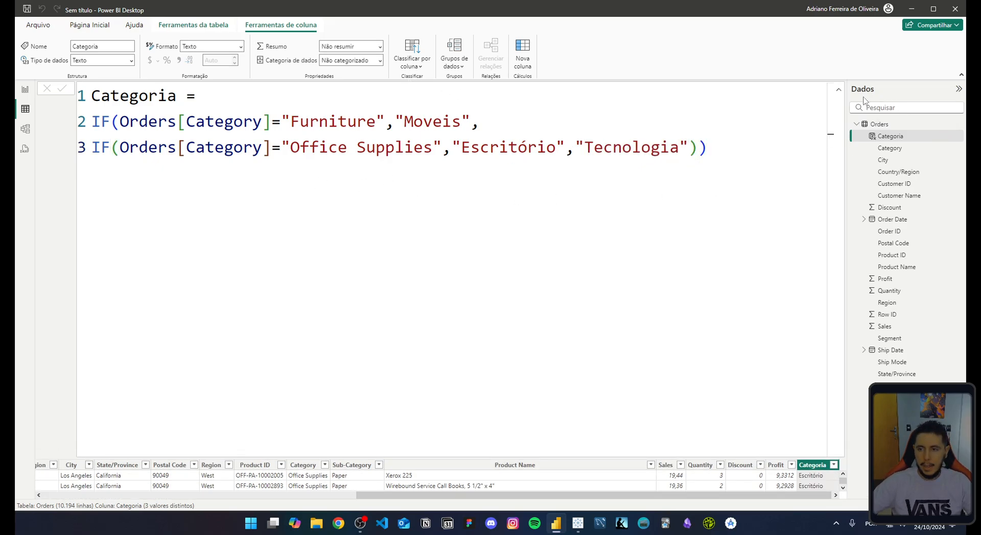
Add a table visual with the Category and Categoria fields to the report page and enlarge it
click(838, 90)
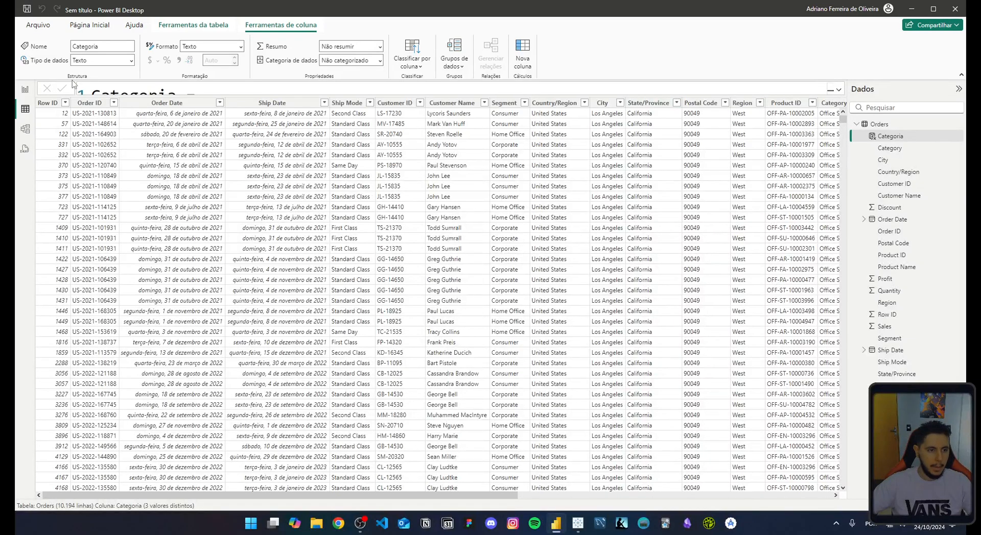
click(25, 90)
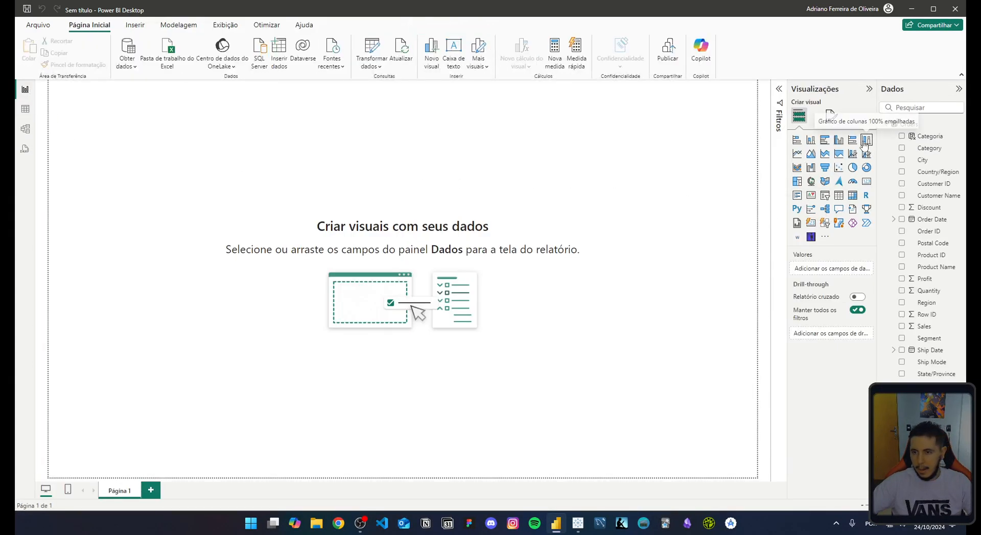
click(839, 196)
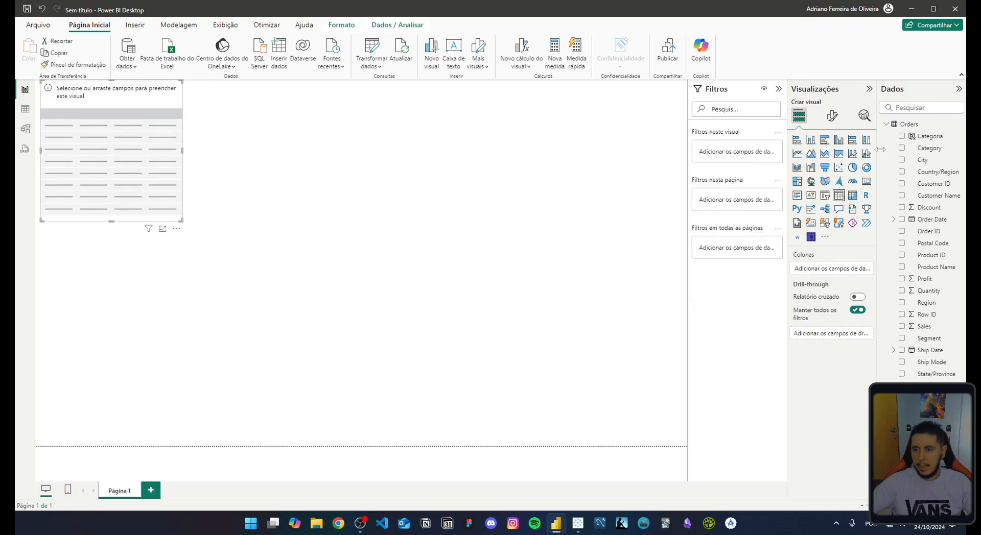
click(913, 107)
text(cate)
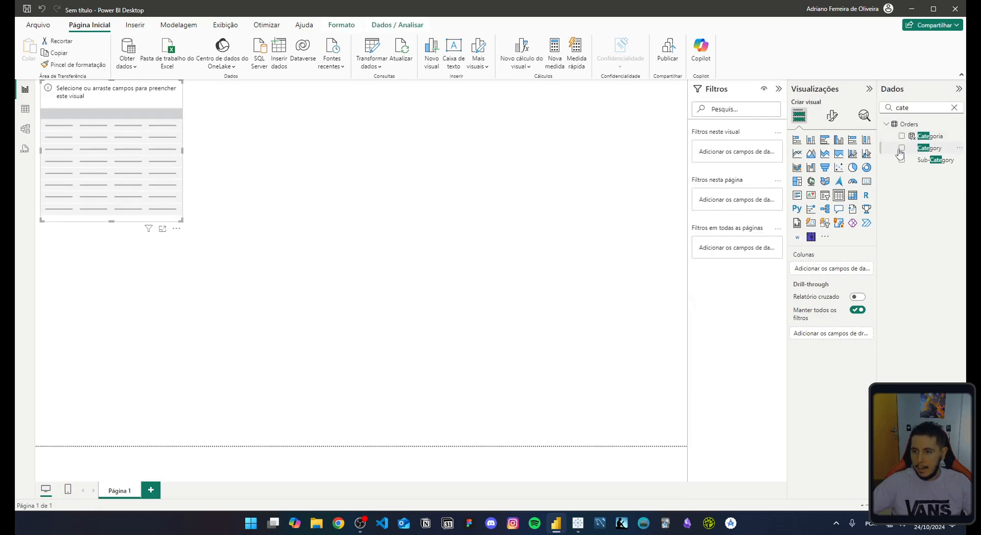
click(902, 148)
click(902, 136)
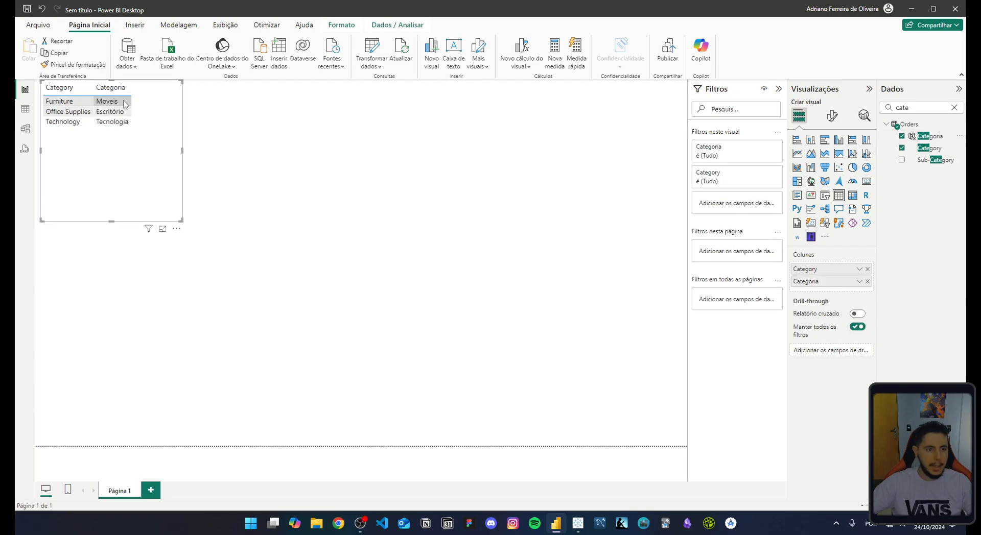
drag(182, 221, 388, 302)
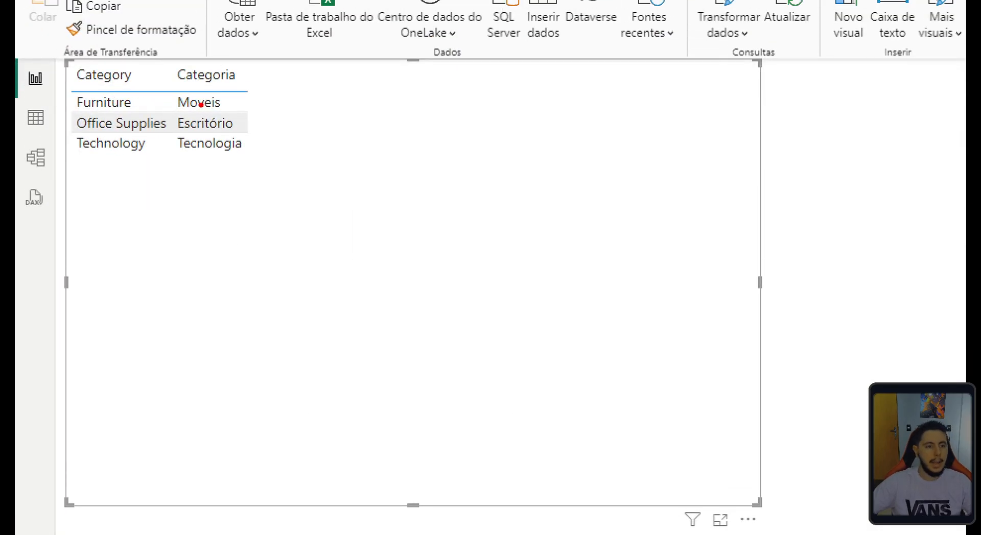
drag(269, 89, 345, 70)
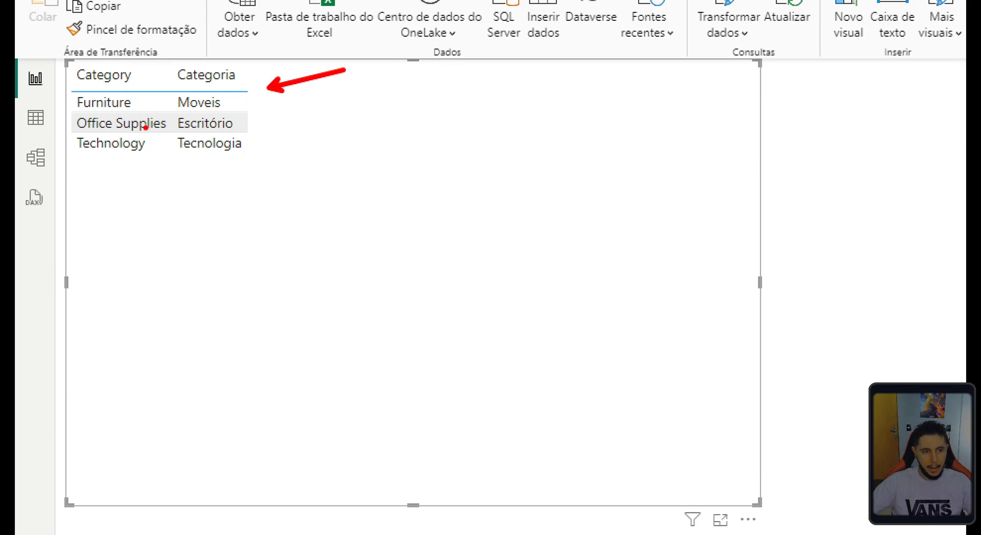
drag(258, 123, 299, 113)
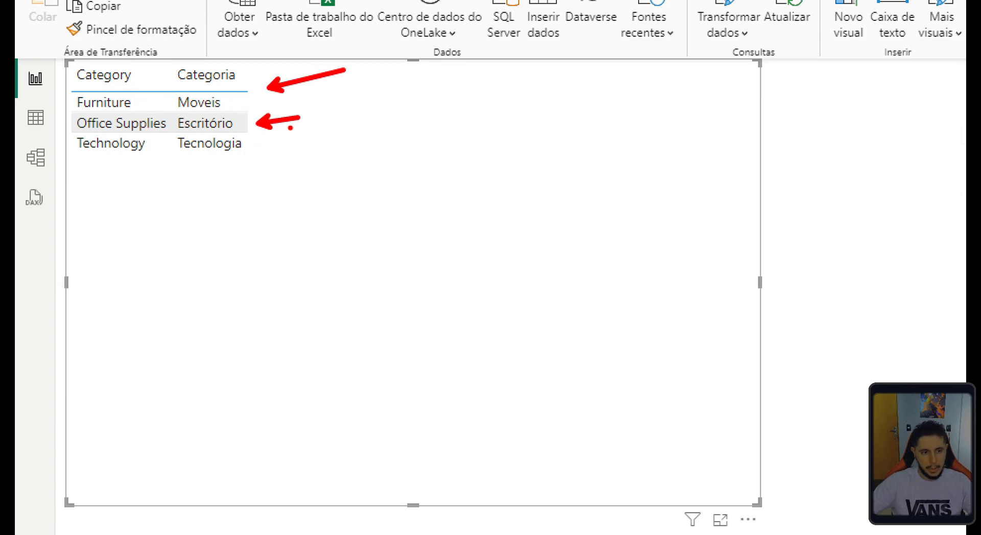
drag(269, 146, 341, 153)
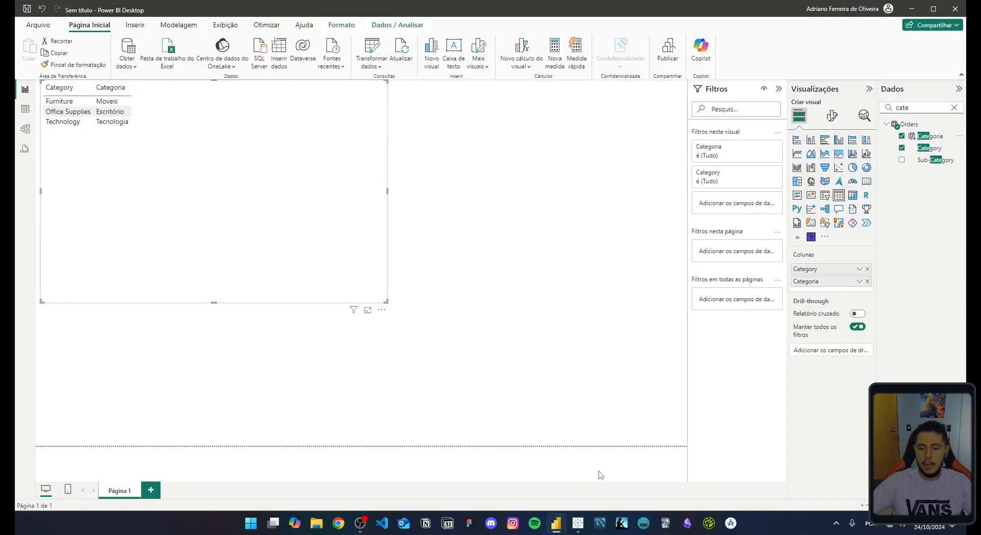
Close the Categoria calculation editor in Tableau and return to Power BI
click(577, 523)
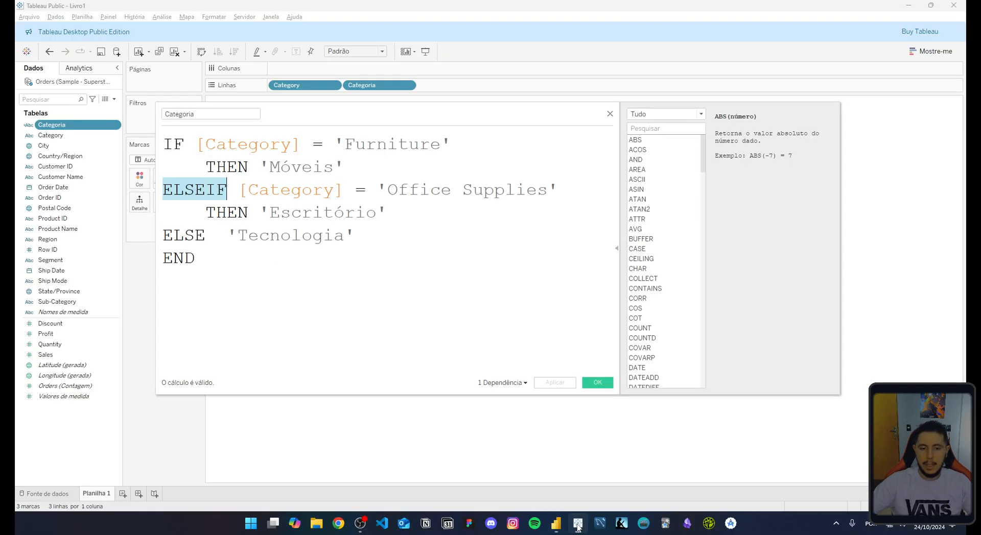
click(609, 114)
key(alt+Tab)
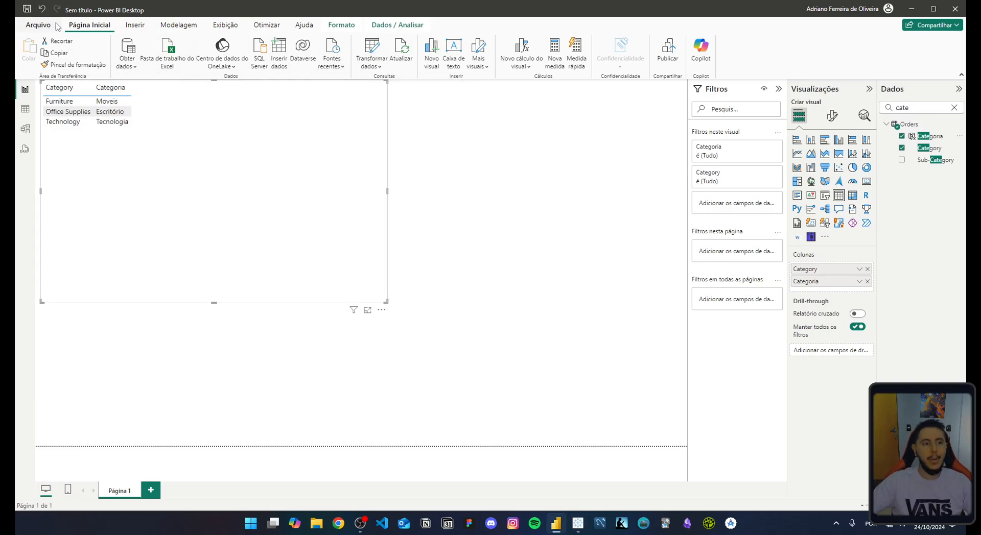
click(25, 108)
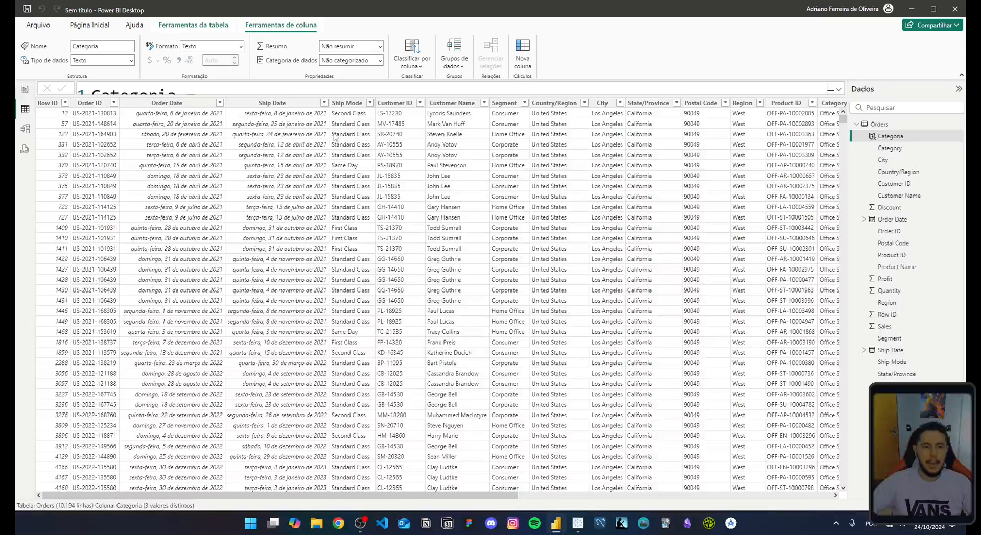
click(89, 24)
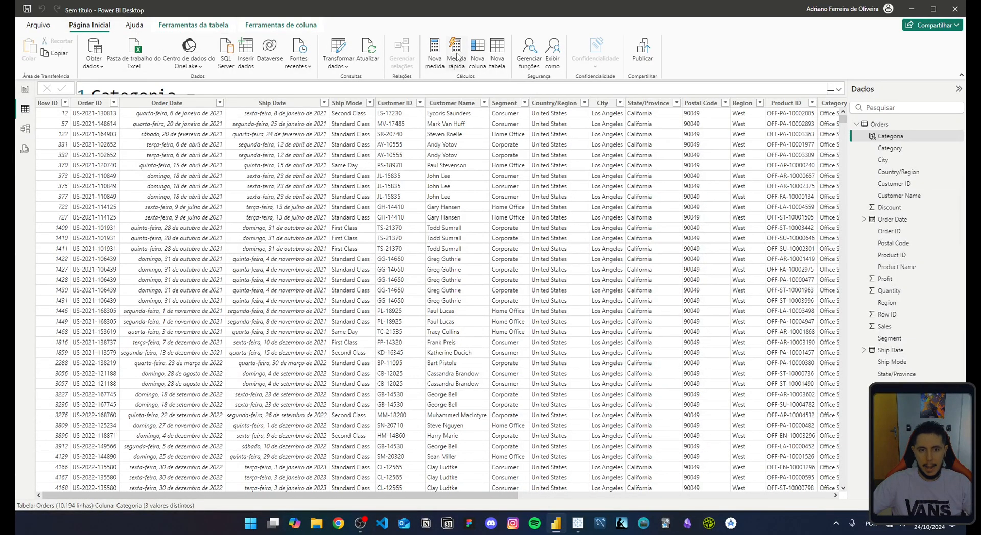
click(478, 55)
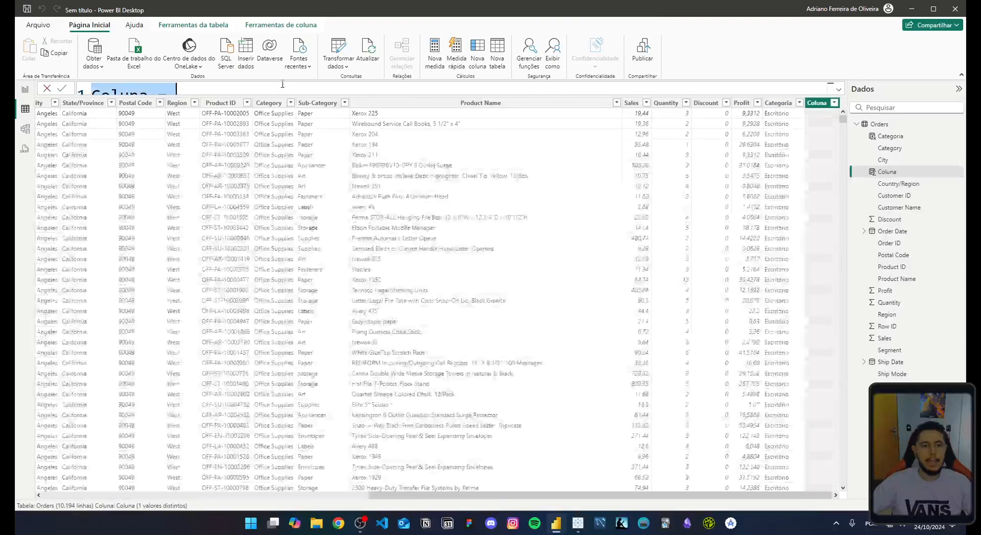
click(839, 90)
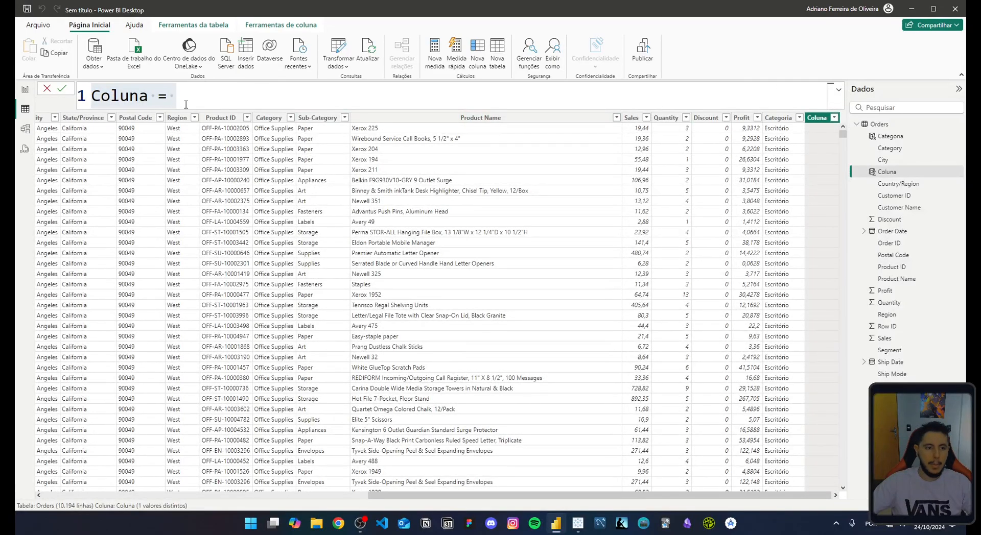
click(201, 108)
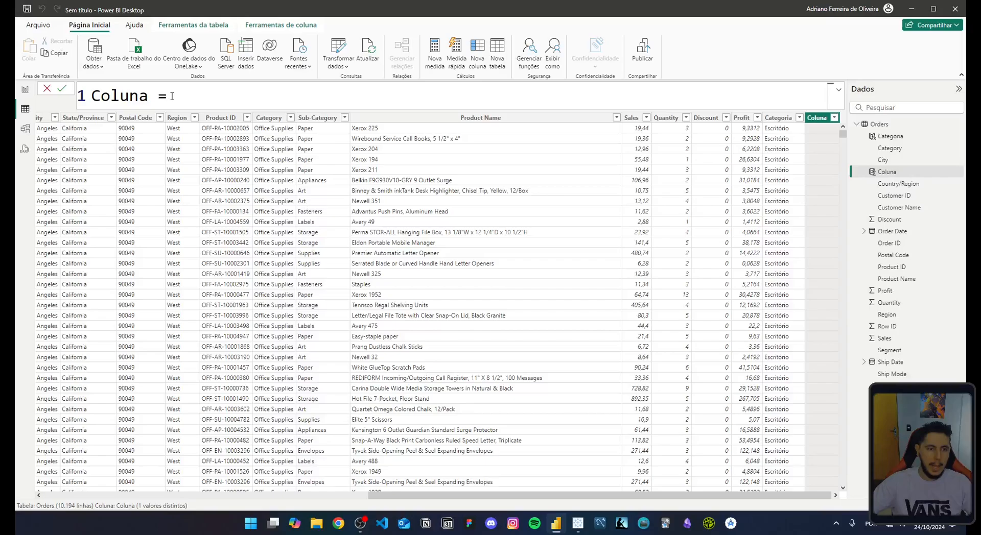
text(SWITCH()
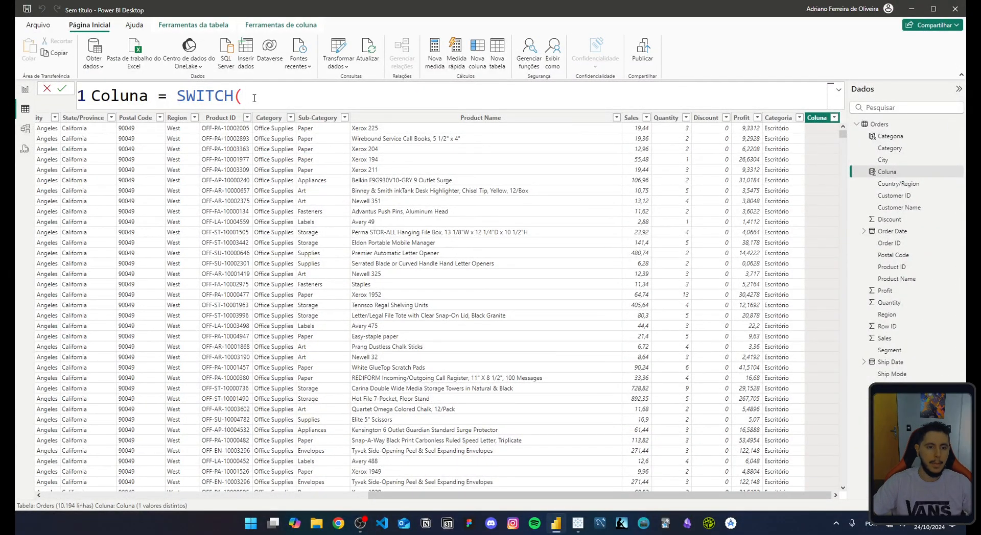
scroll(277, 184, down, 2)
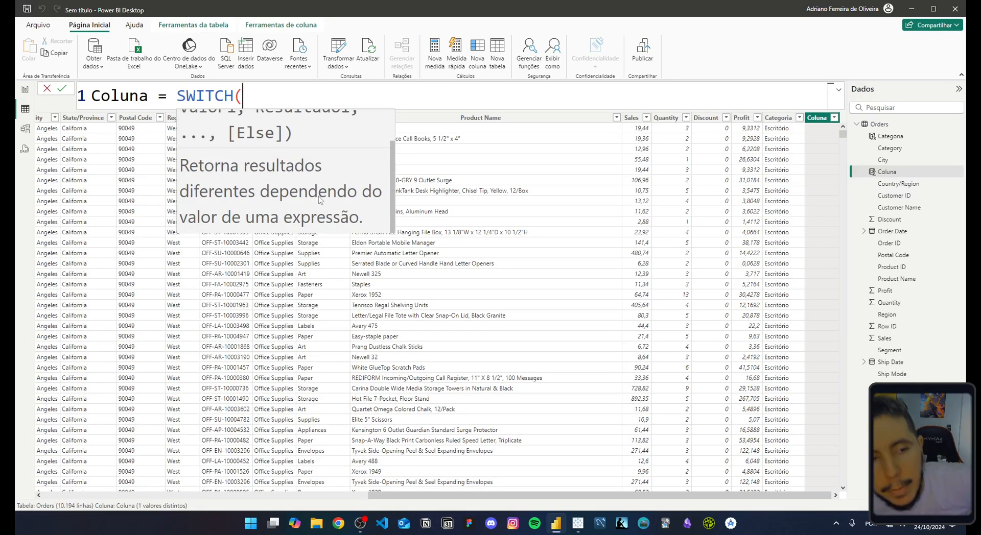
scroll(244, 164, up, 2)
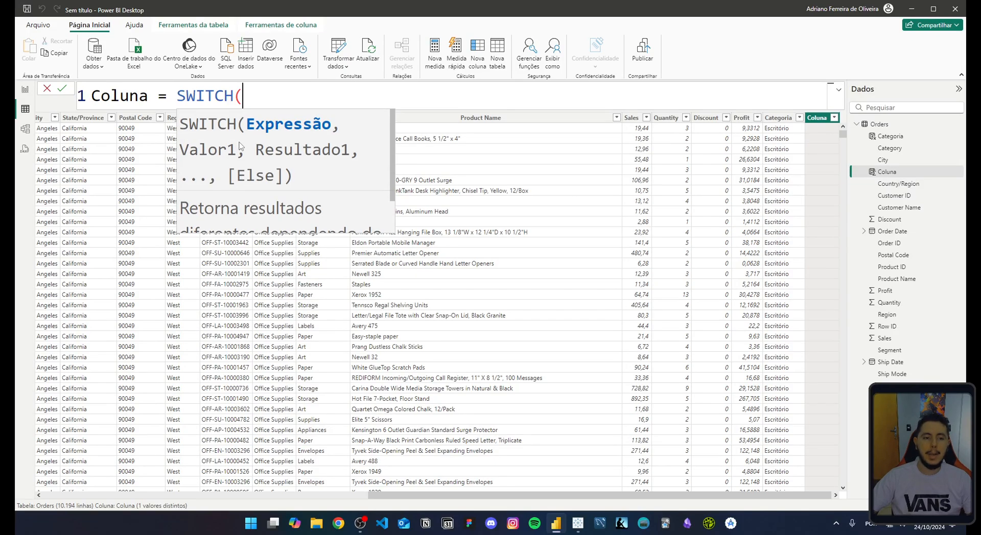
key(BackSpace)
key(BackSpace)
key(BackSpace)
key(BackSpace)
key(BackSpace)
key(BackSpace)
key(BackSpace)
text(case)
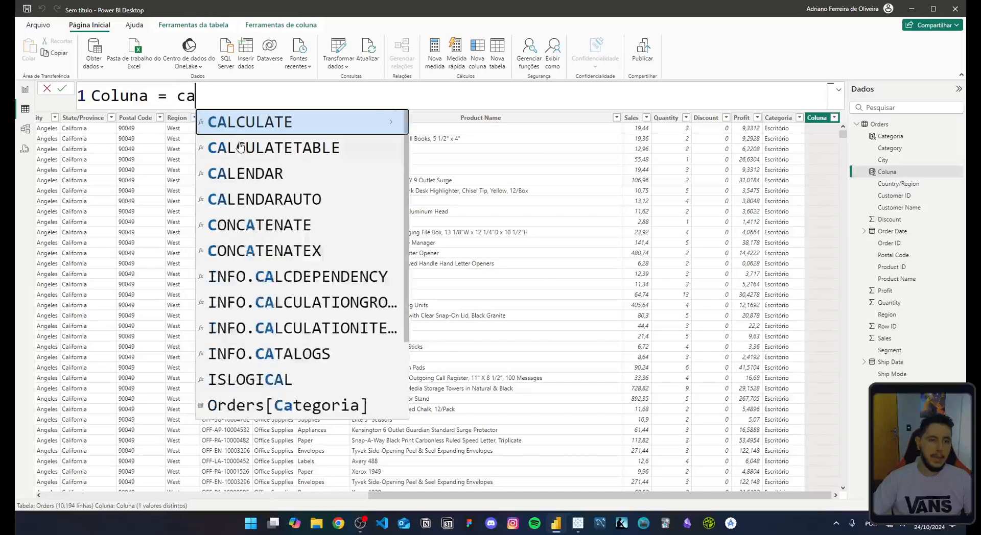
key(BackSpace)
key(BackSpace)
key(BackSpace)
key(BackSpace)
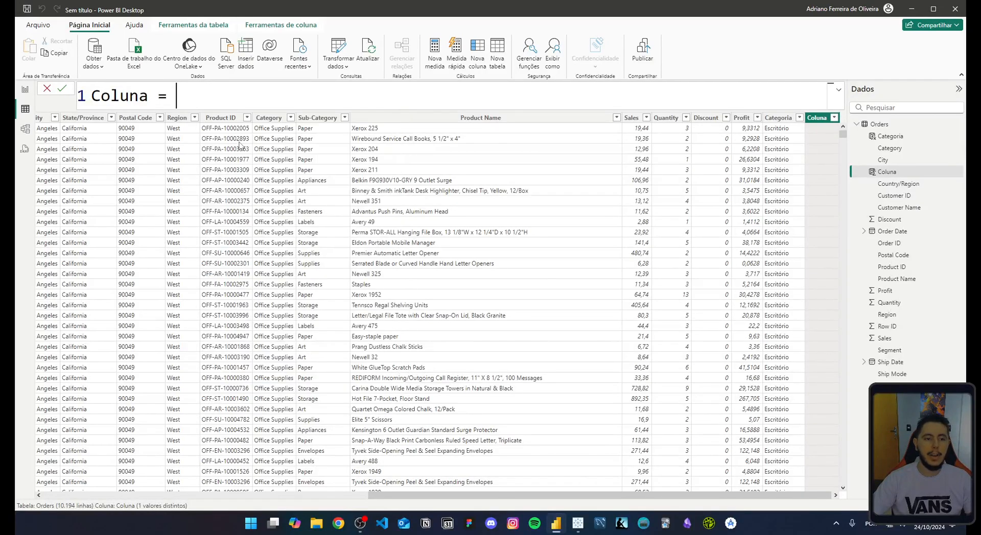
text(case)
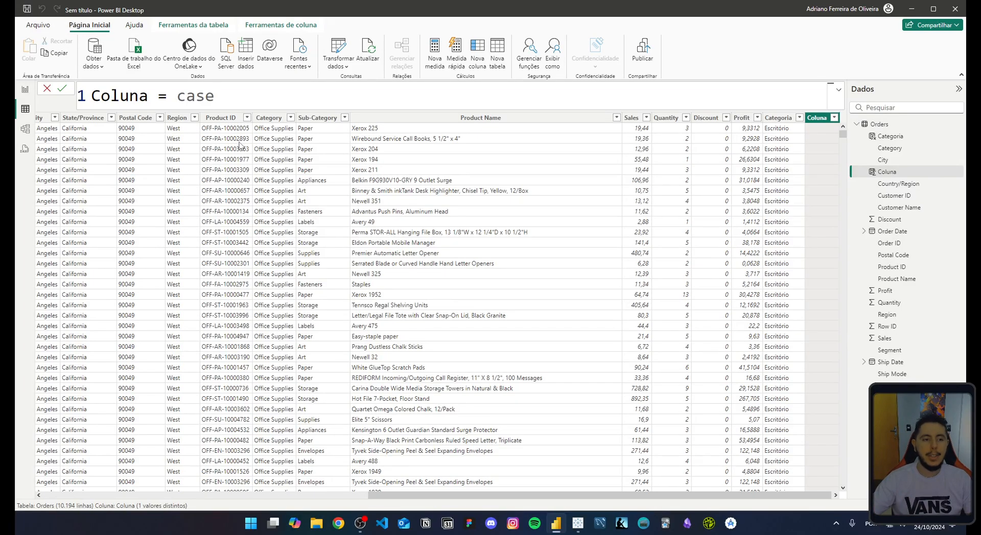
key(Escape)
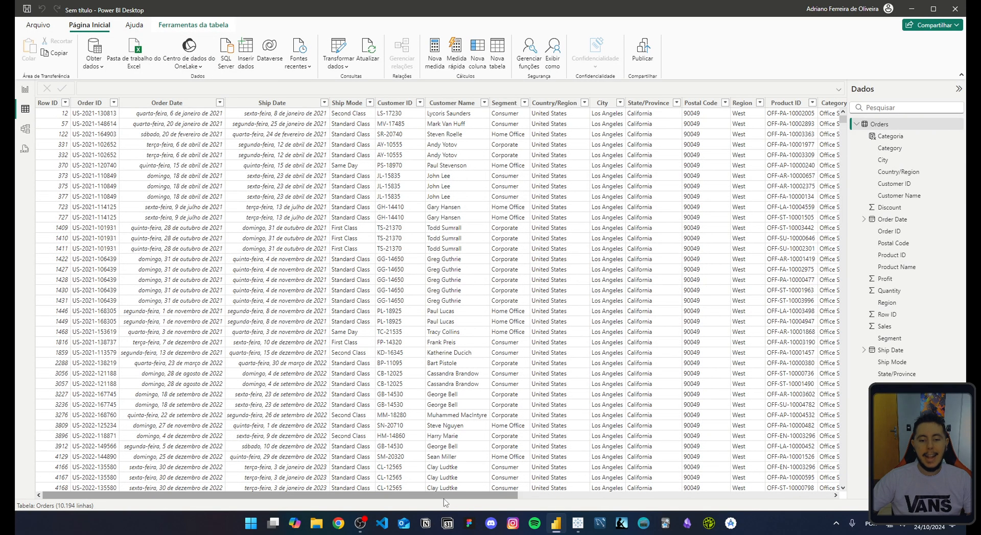
Open the Orders query in the Power Query Editor and select its Category column
drag(443, 496, 782, 471)
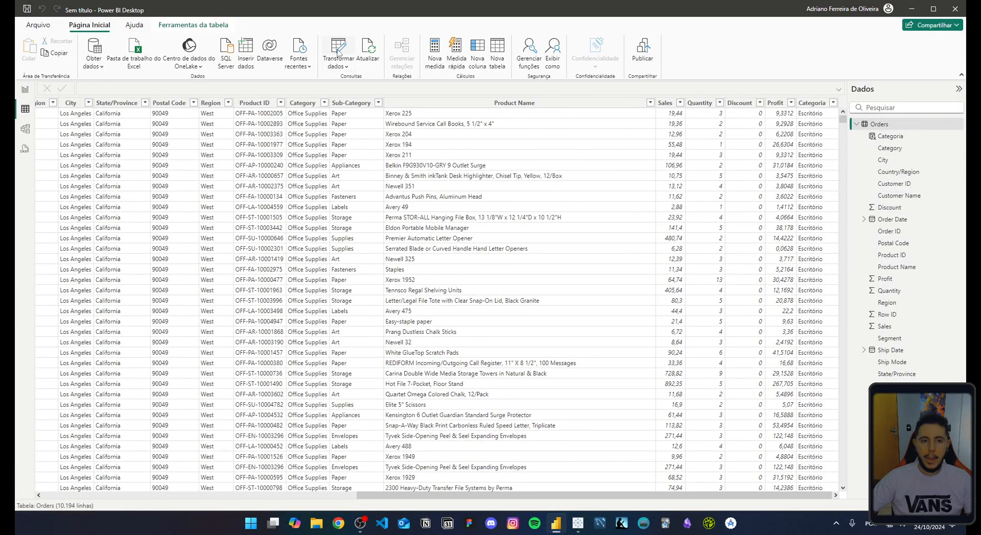
click(338, 53)
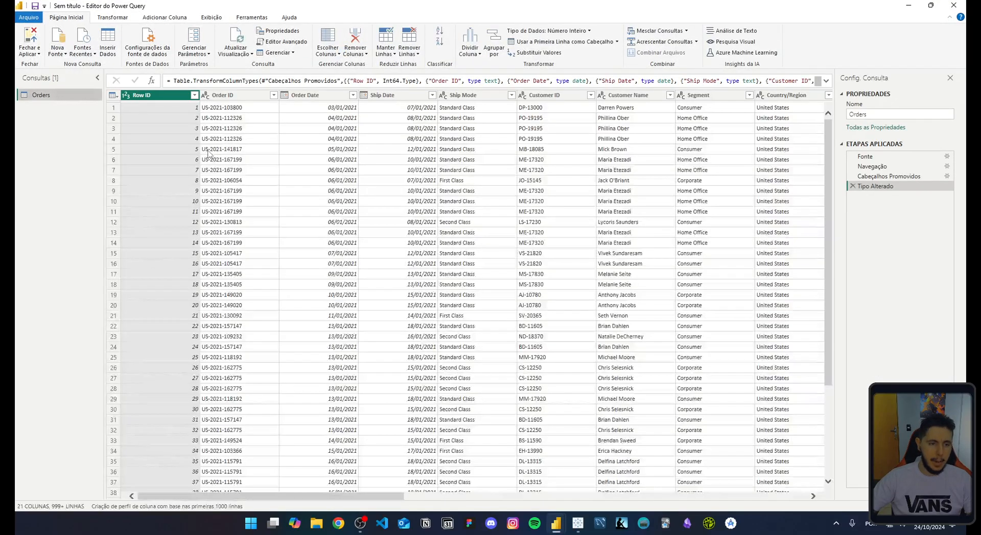
drag(340, 496, 710, 491)
click(303, 97)
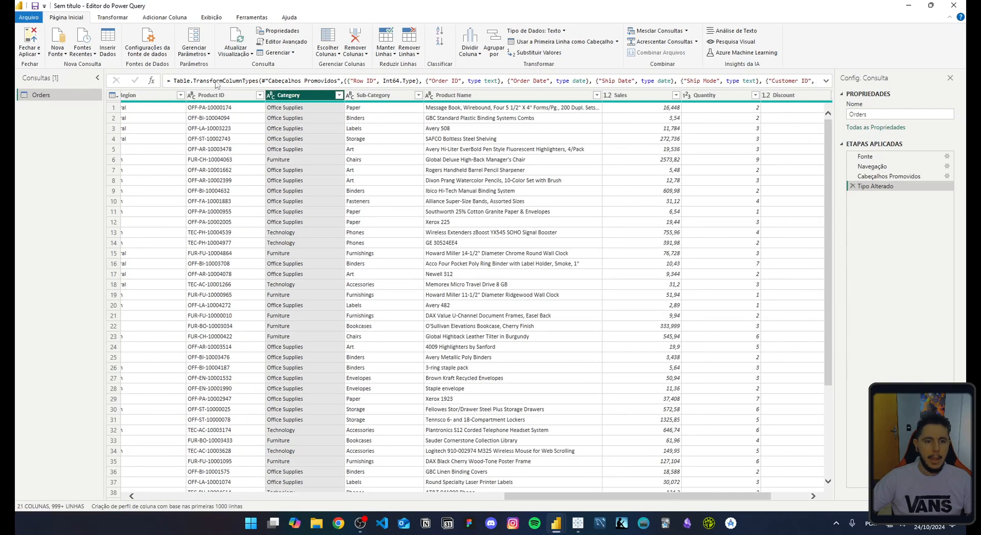
Start a column from examples in the Orders query and name it Categoria Exemplos
click(160, 18)
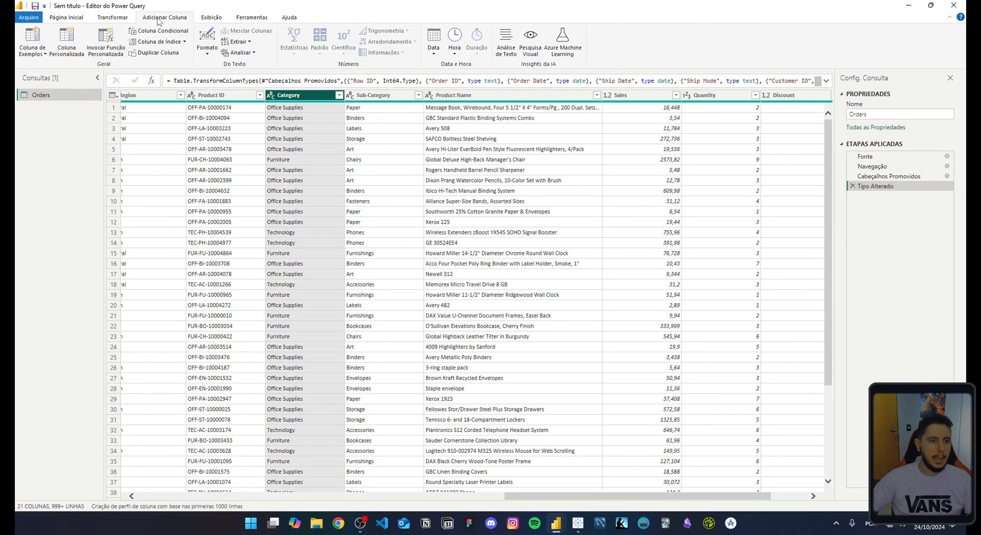
click(32, 41)
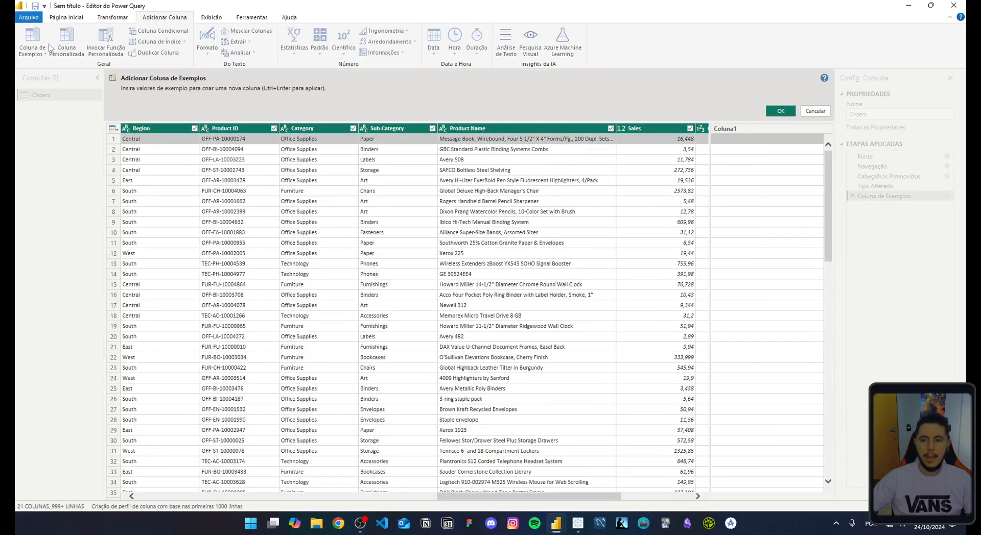
double_click(745, 129)
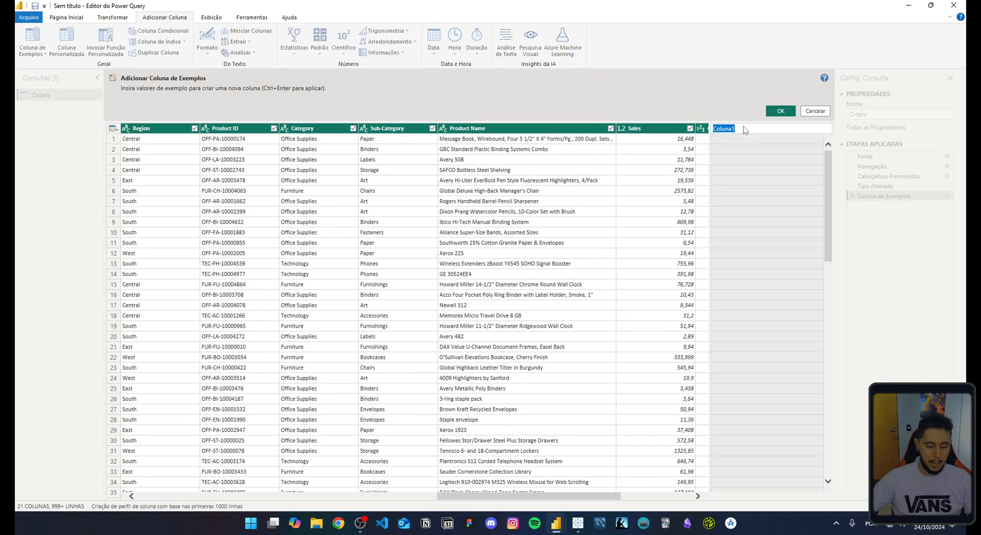
text(Categoria Exemplos)
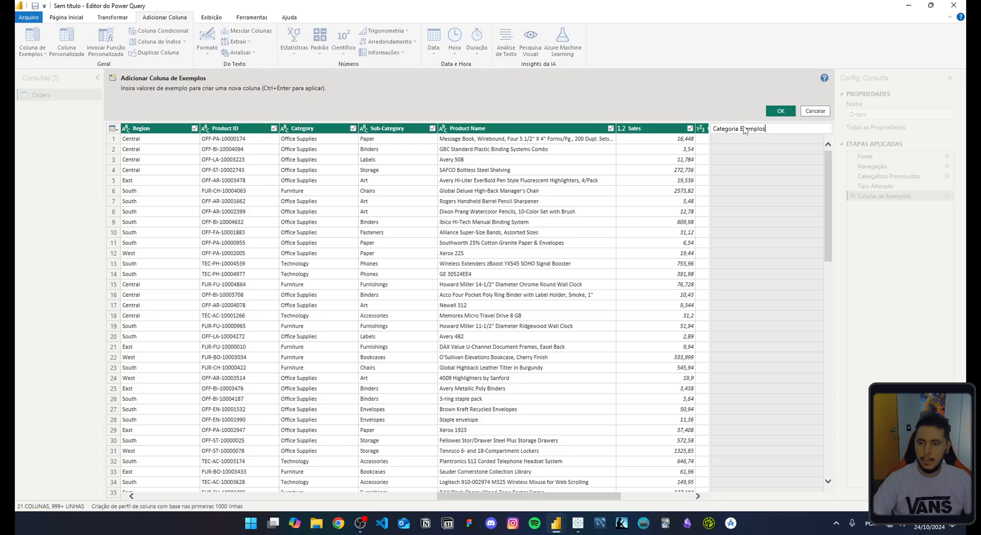
Enter Móveis as the example value for row 1 of the Categoria Exemplos column
drag(734, 253, 700, 415)
right_click(701, 414)
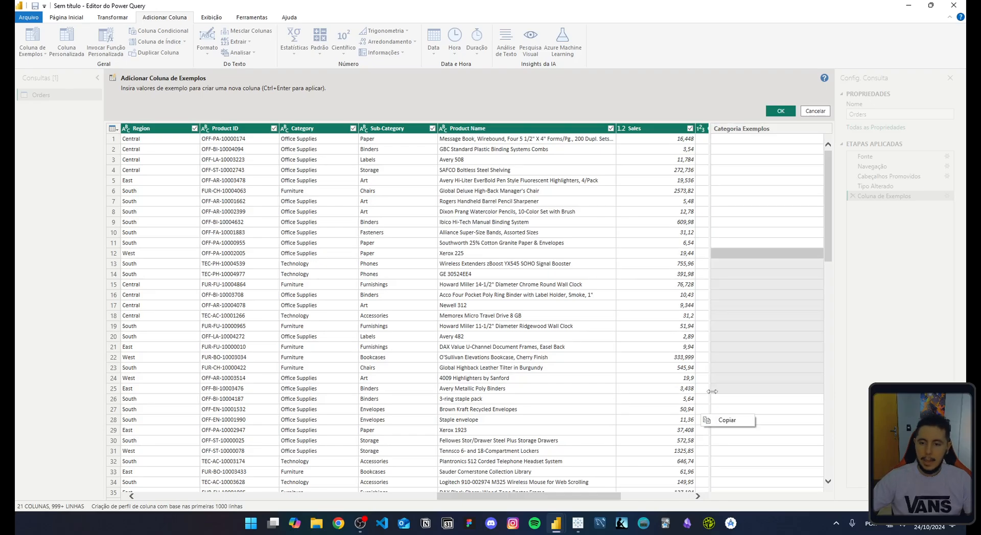
click(748, 138)
drag(590, 497, 701, 495)
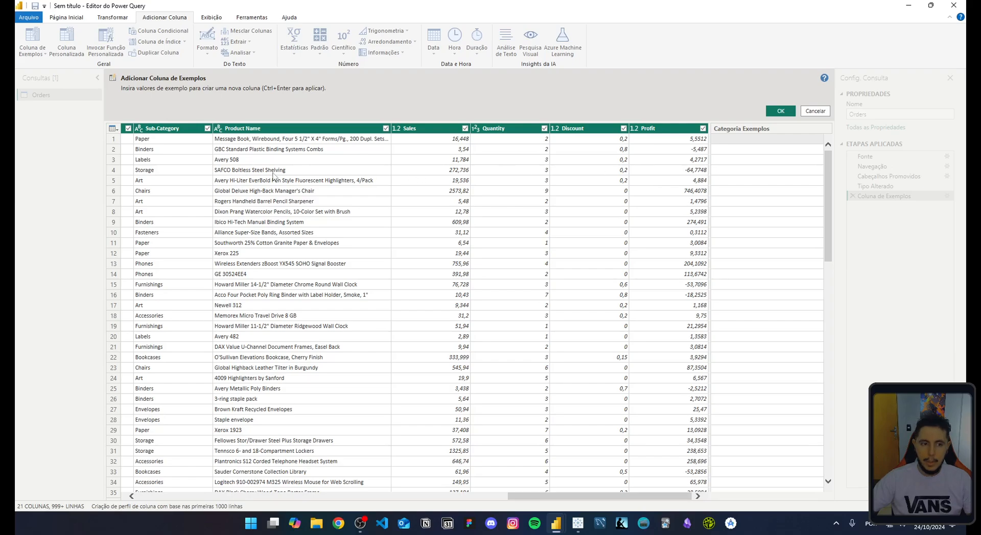
drag(628, 494, 599, 495)
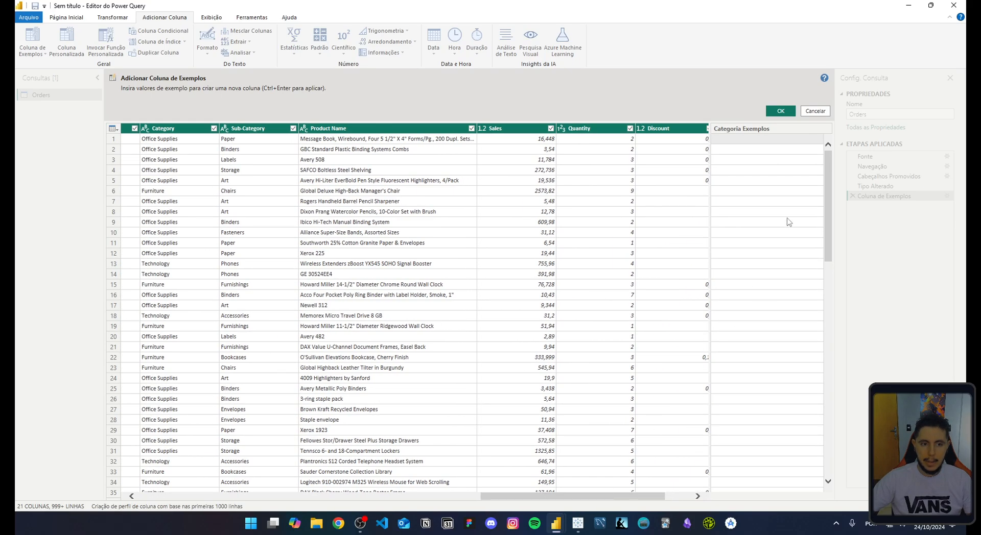
click(740, 141)
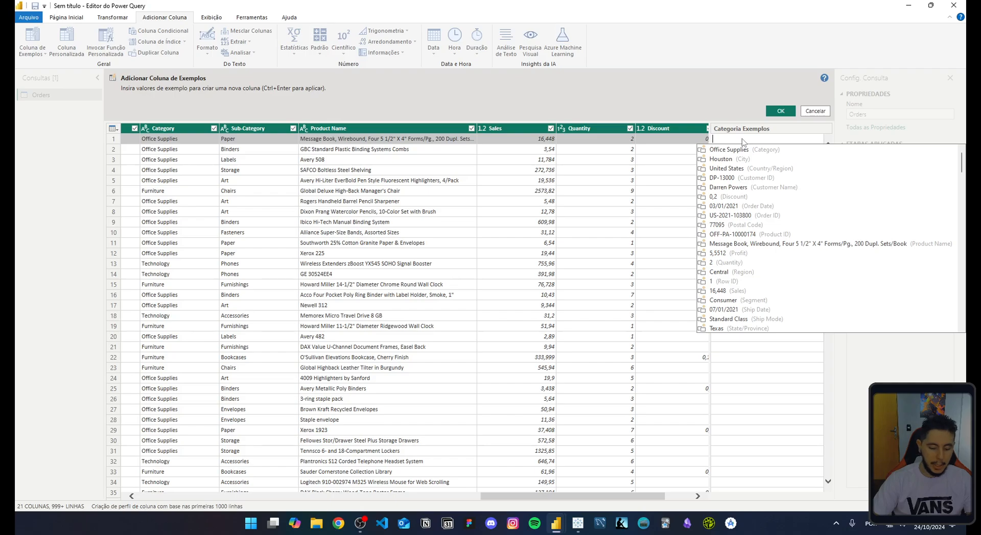
text(M)
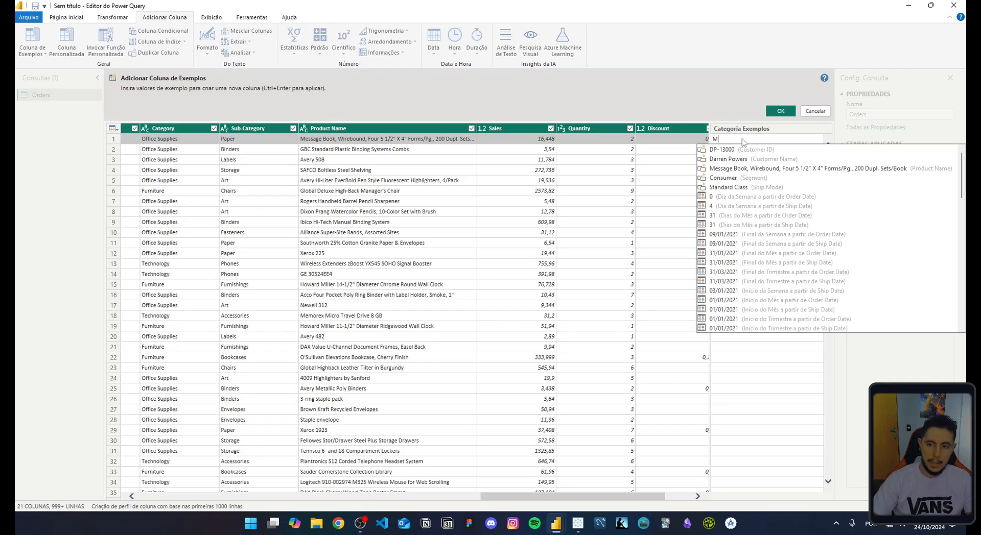
text(óveis)
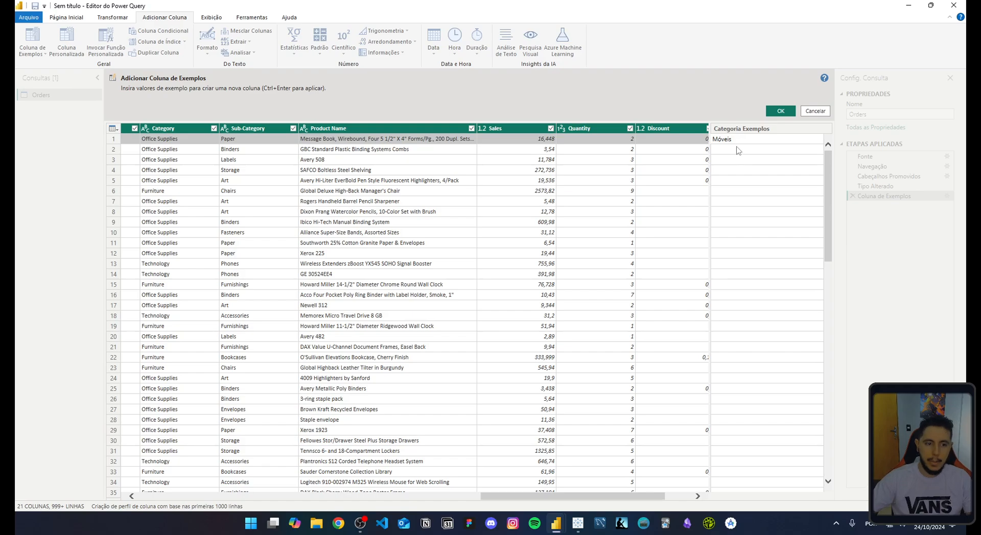
click(737, 150)
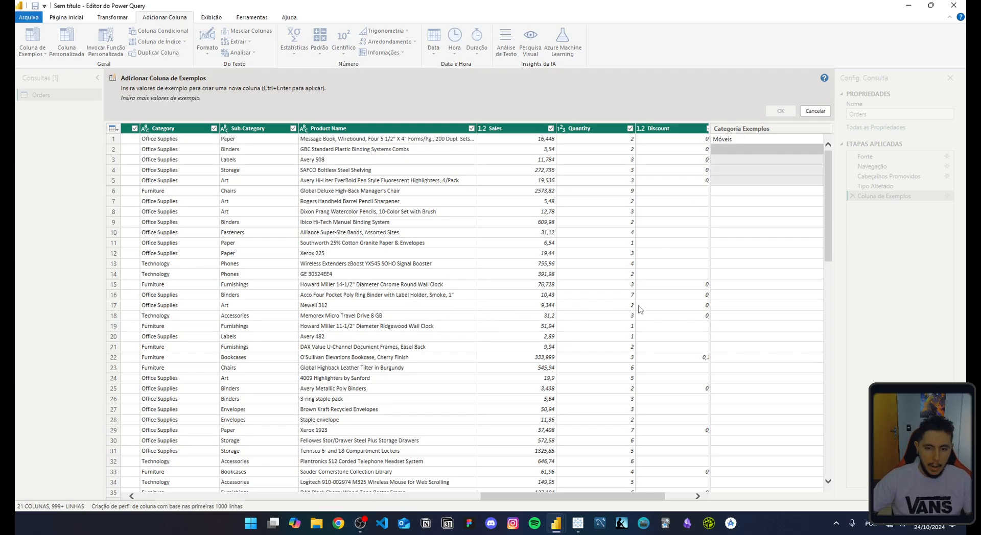
Check the Category to Categoria translations on Tableau's Planilha 1 sheet and return to the Power Query Editor
click(734, 296)
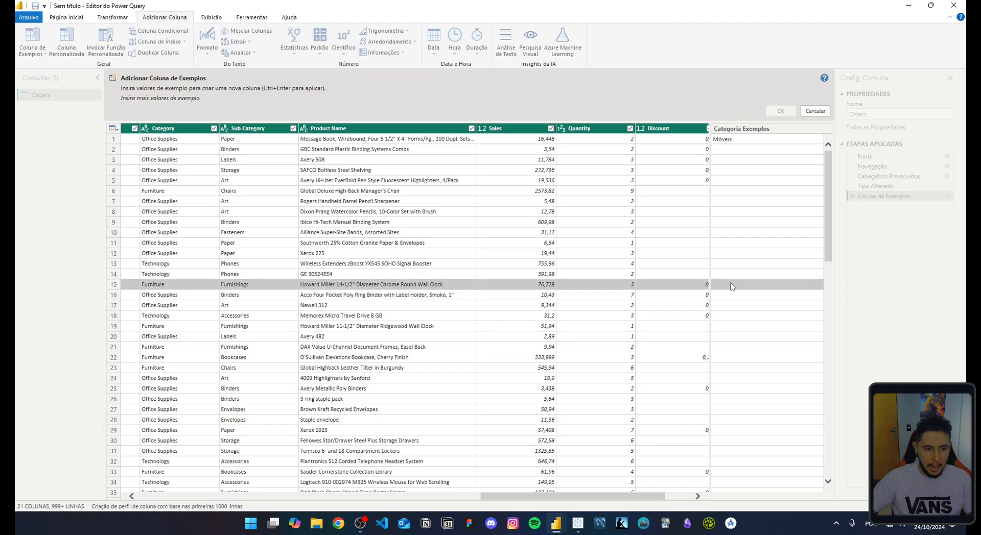
click(731, 287)
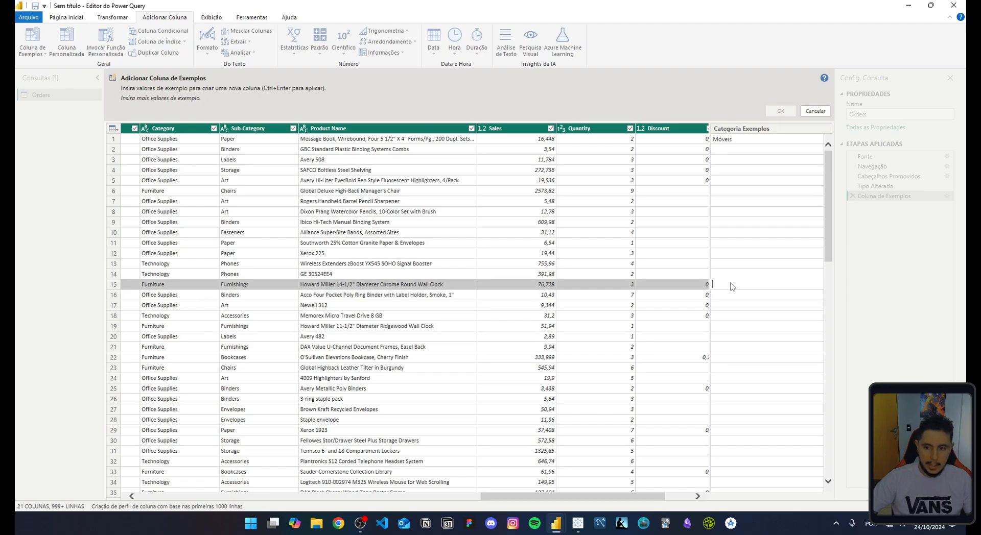
click(576, 529)
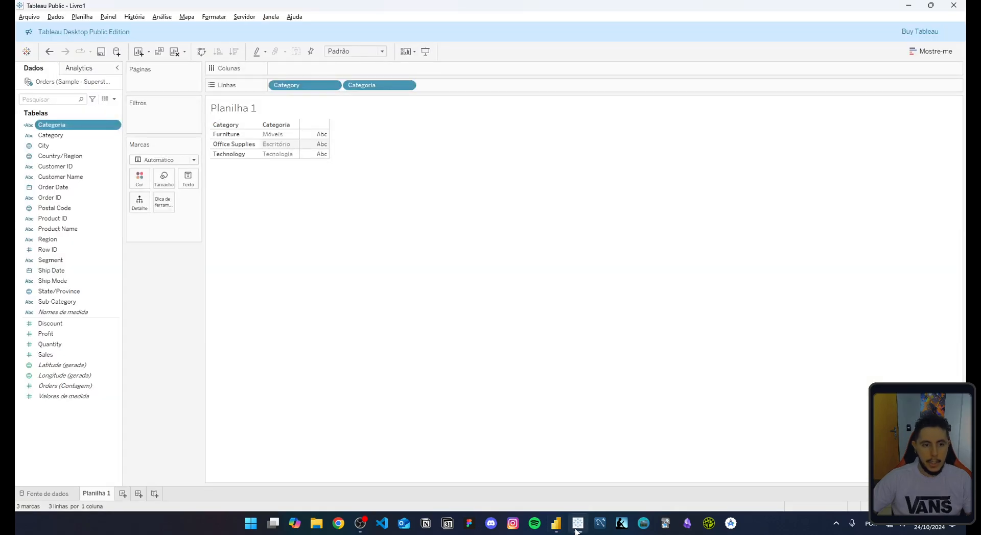
click(577, 529)
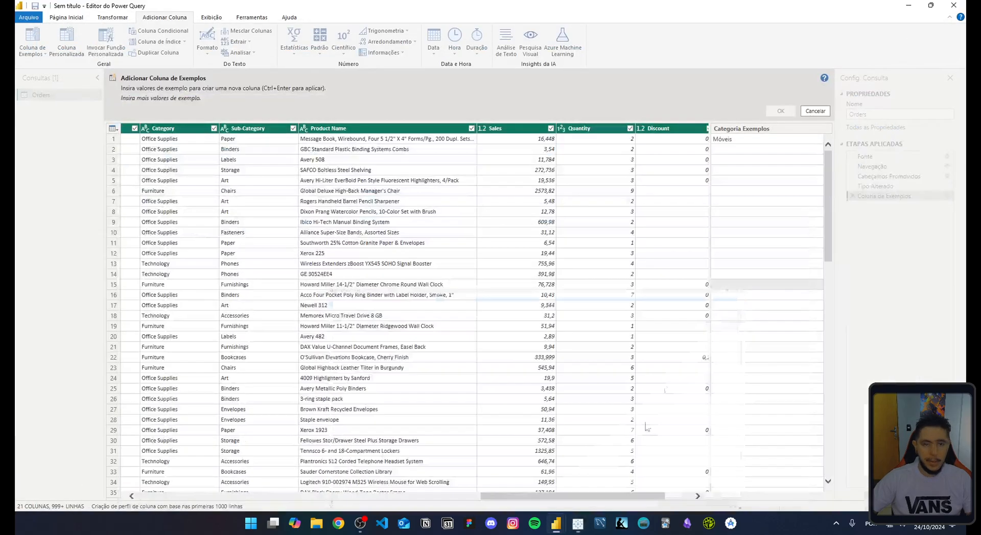
Set the Categoria Exemplos example values to Escritório in row 1 and Móveis in the Furniture row 15
click(730, 143)
text(Escritório)
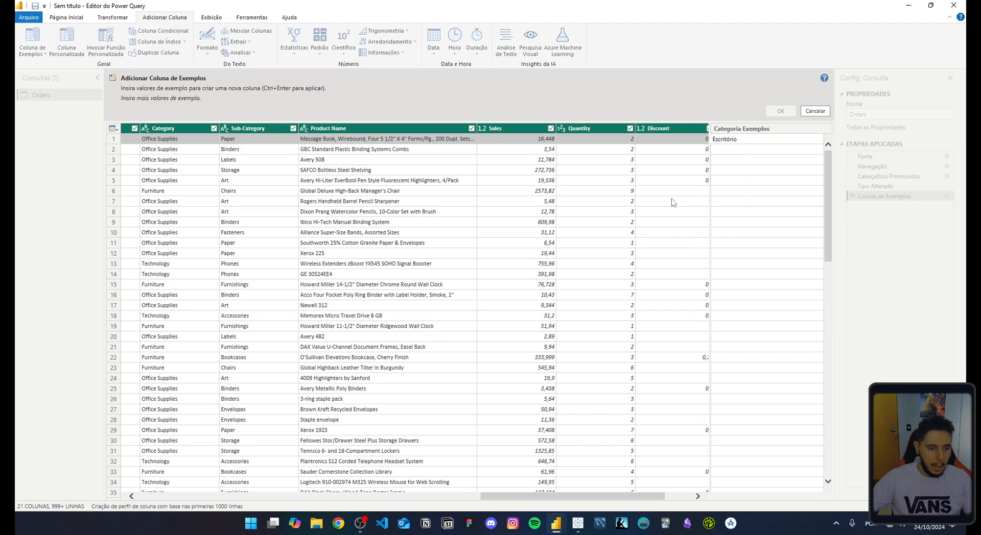
click(717, 291)
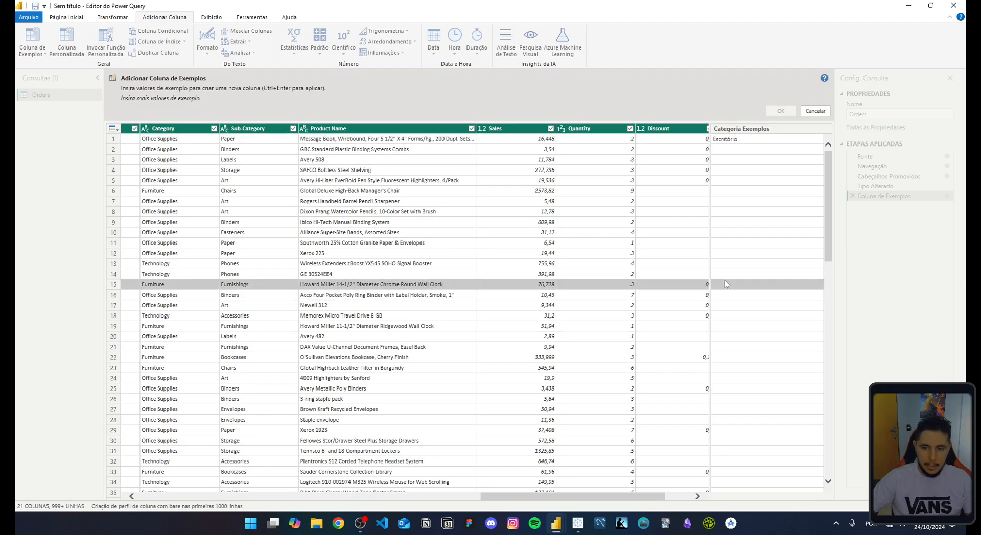
click(729, 287)
text(Móveis)
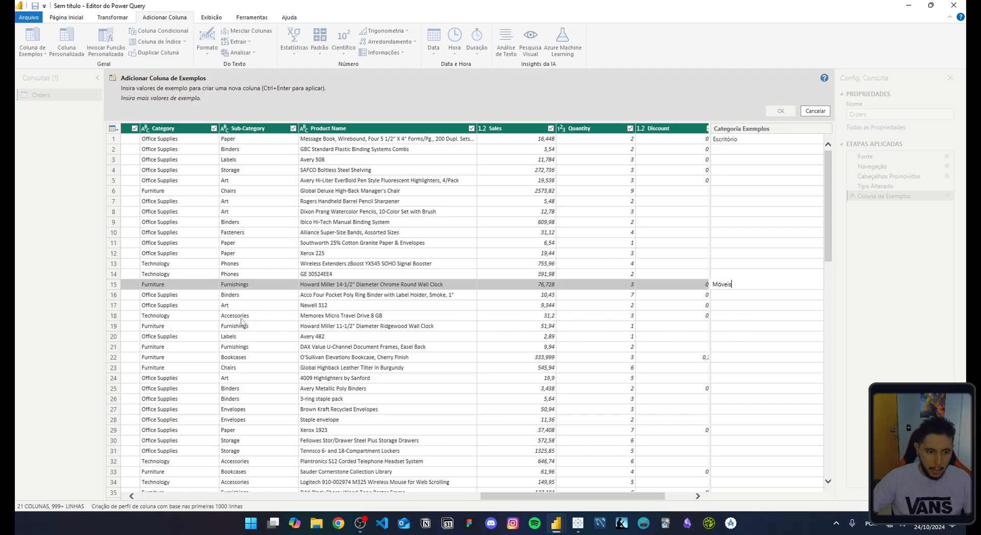
Enter Tecnologia as the Categoria Exemplos example value for the Technology product in row 18
click(735, 317)
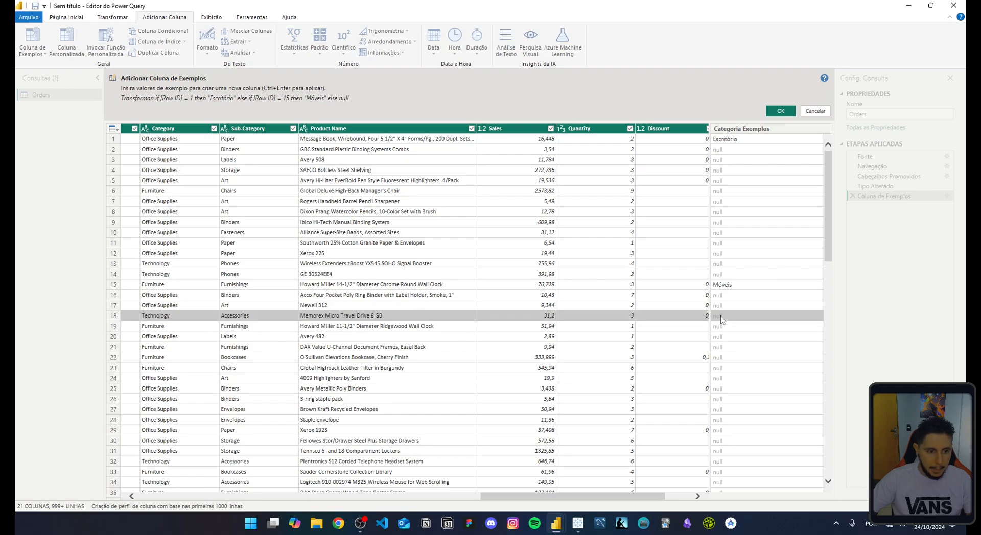
click(721, 316)
text(Tecnologia)
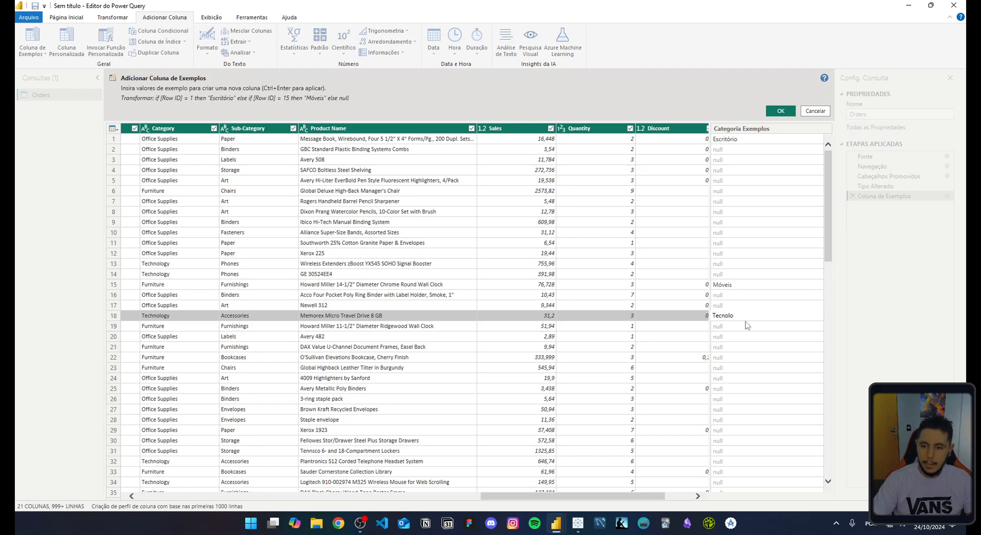
click(747, 326)
Enter Escritório as the Categoria Exemplos example value for the Office Supplies product in row 2
click(724, 150)
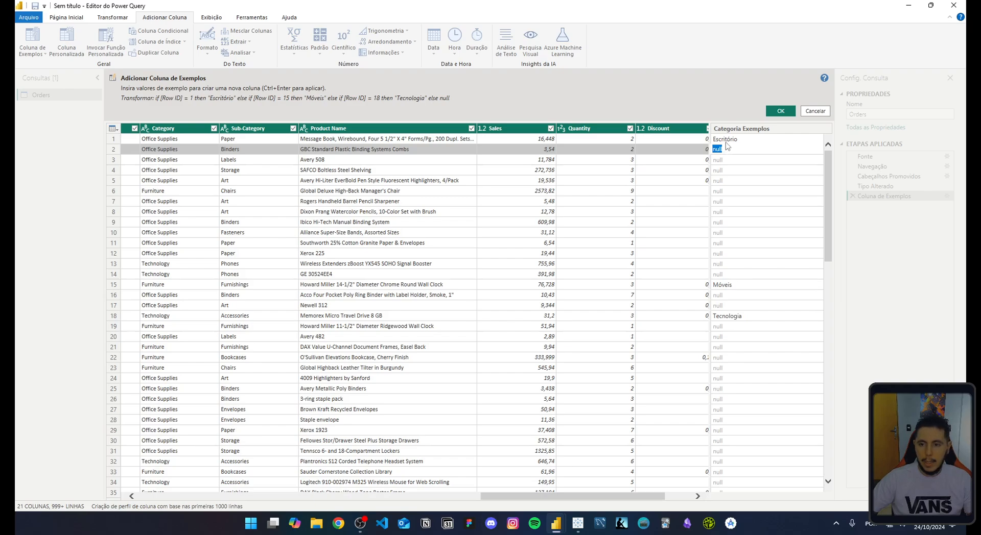
click(722, 141)
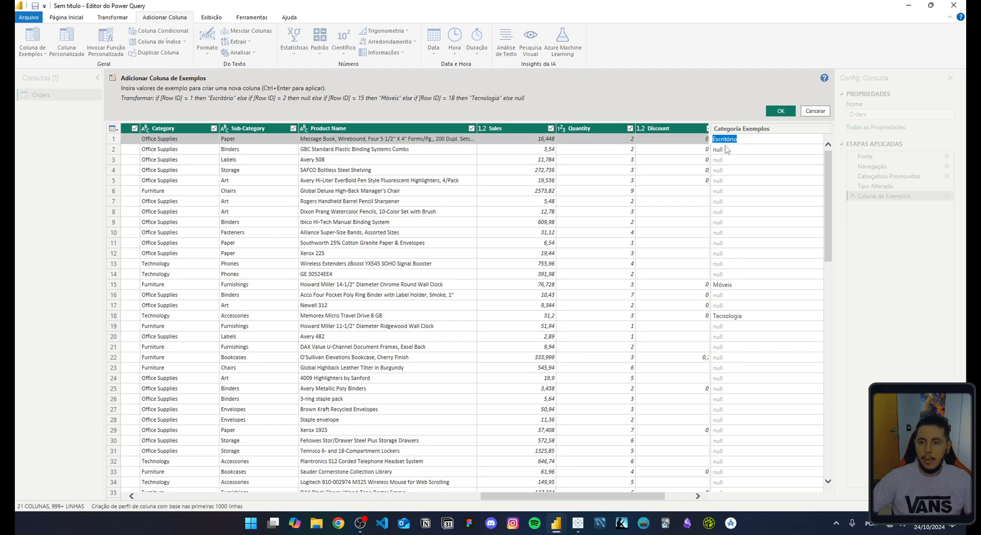
click(723, 150)
text(Escritório)
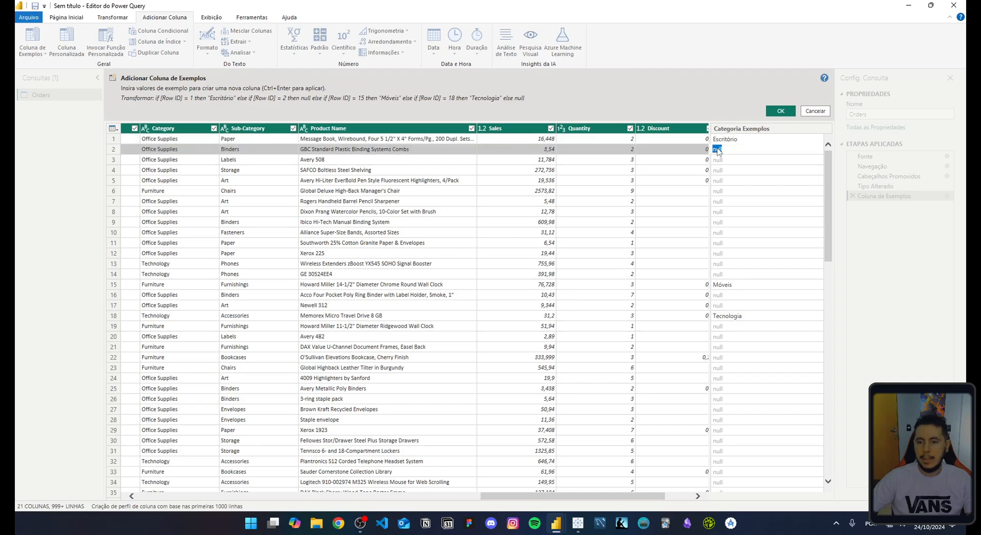
click(729, 173)
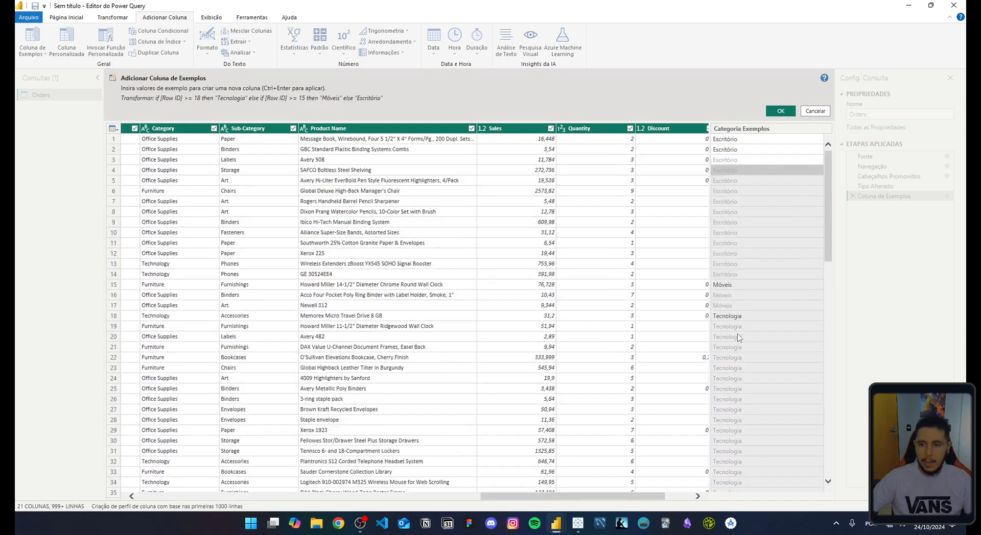
Create the Categoria Exemplos column from the entered examples, then close the Power Query Editor and apply the changes
click(779, 112)
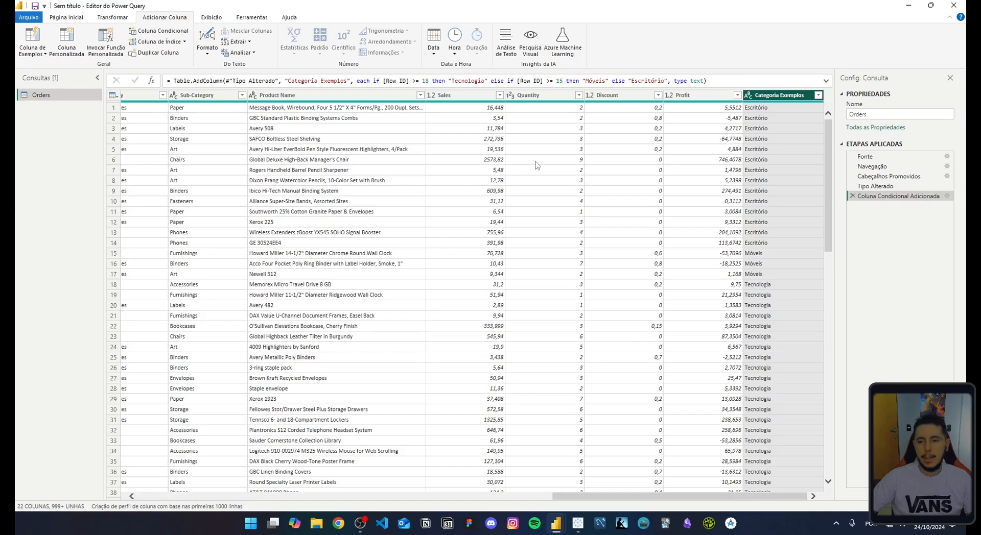
click(66, 16)
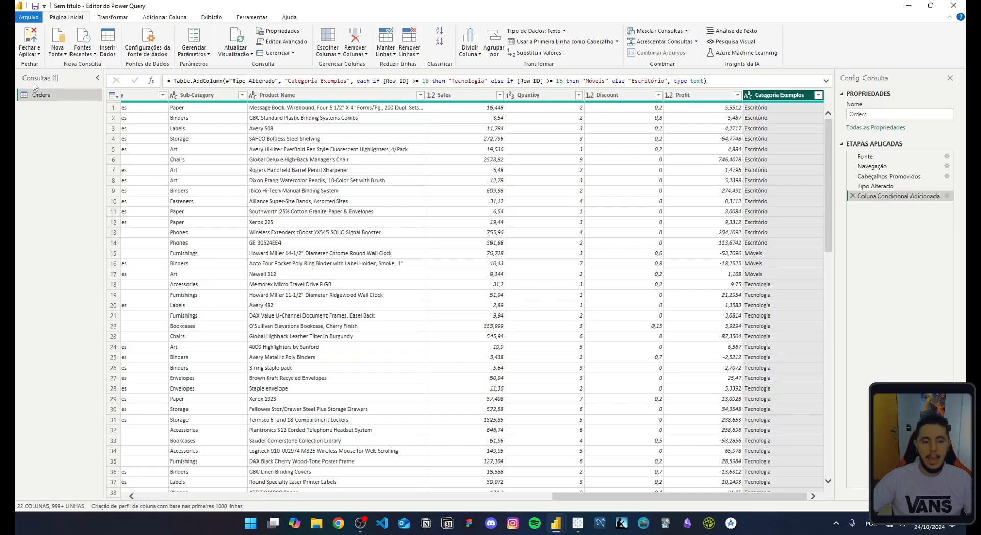
click(32, 42)
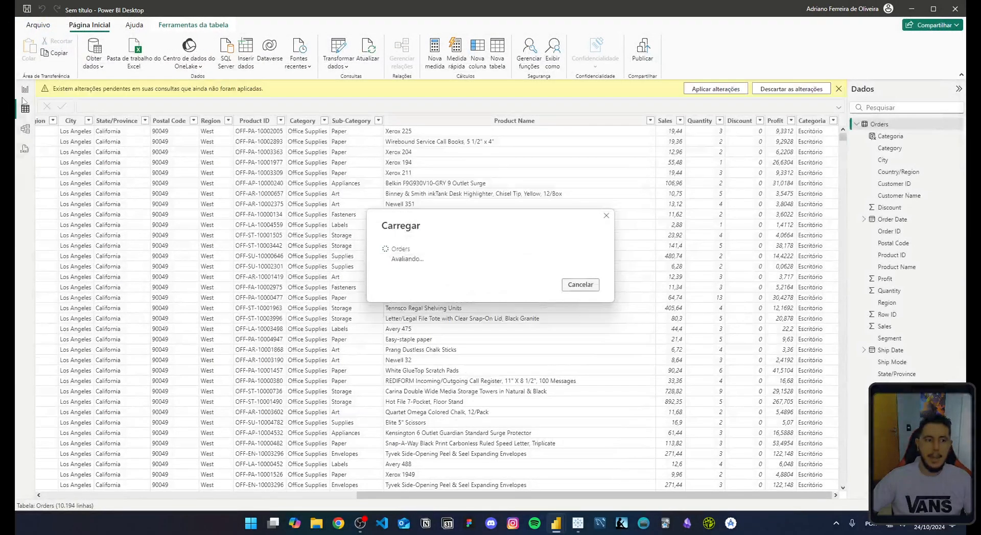
Add the Categoria Exemplos field to the report's table of Category and Categoria on Página 1
click(25, 92)
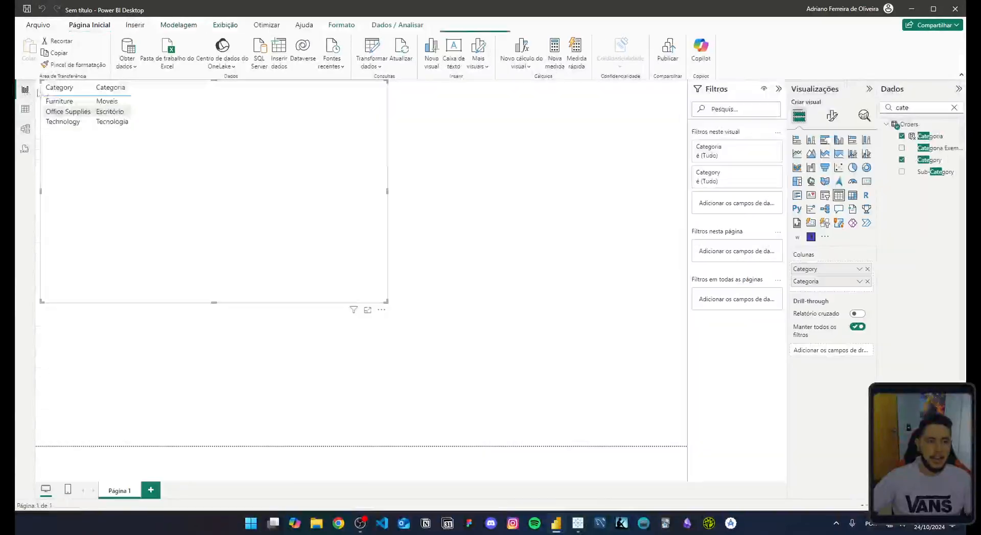
double_click(922, 108)
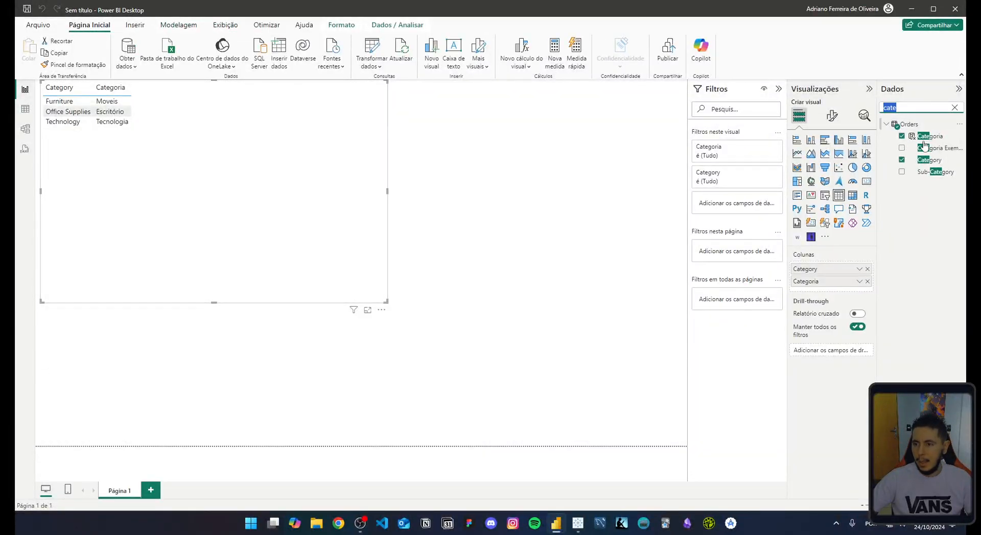
click(902, 148)
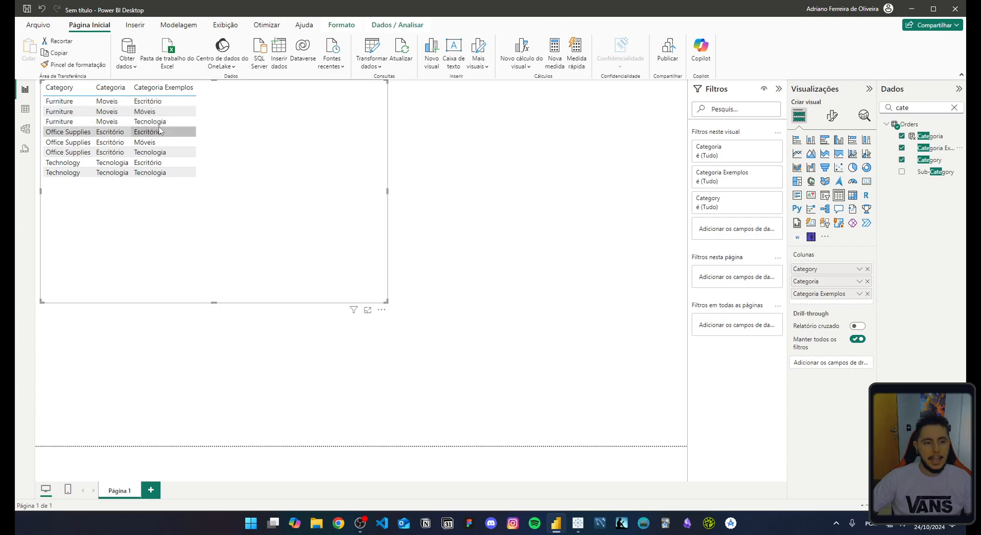
Review the Categoria Exemplos column in the Orders query, then return to the report and remove that field from the table visual
click(371, 50)
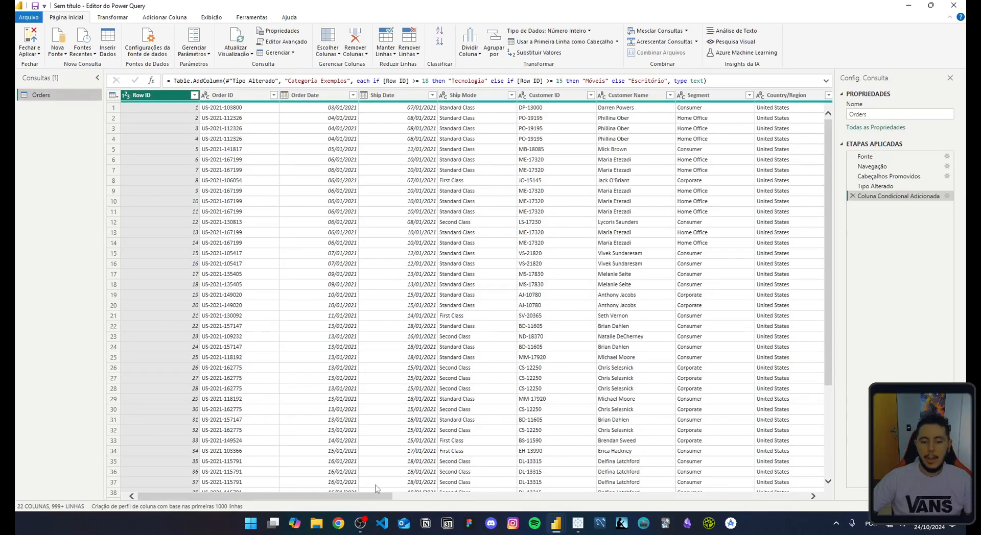
drag(366, 496, 826, 502)
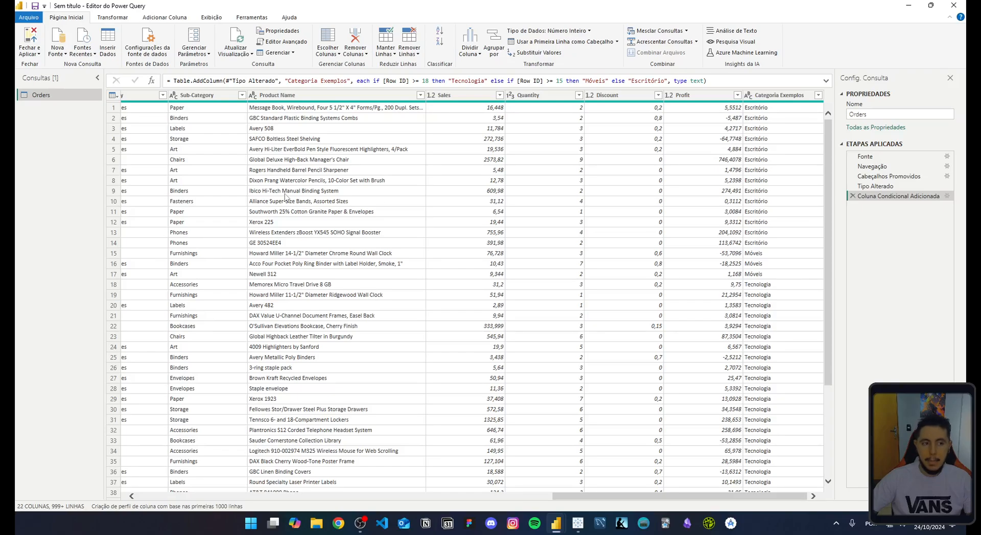
click(28, 60)
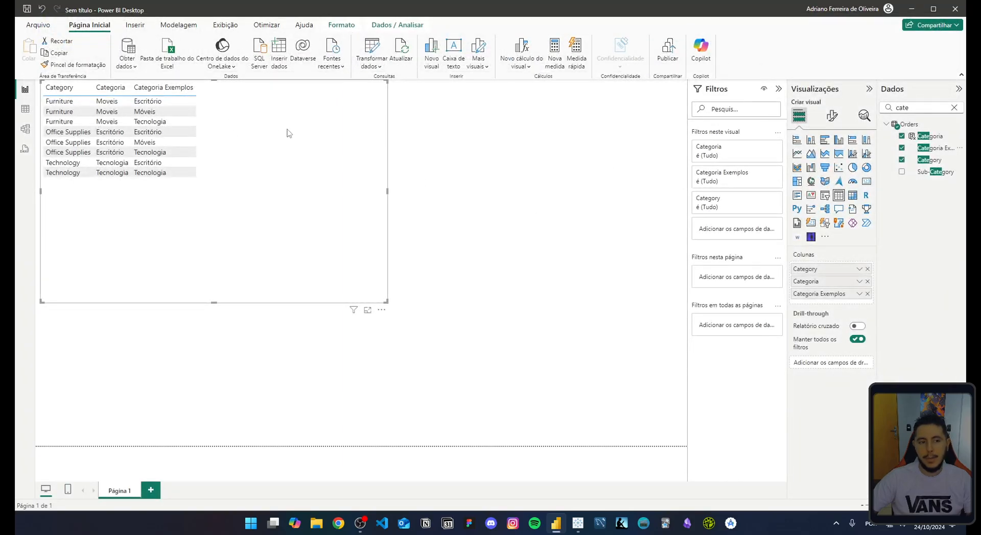
click(867, 294)
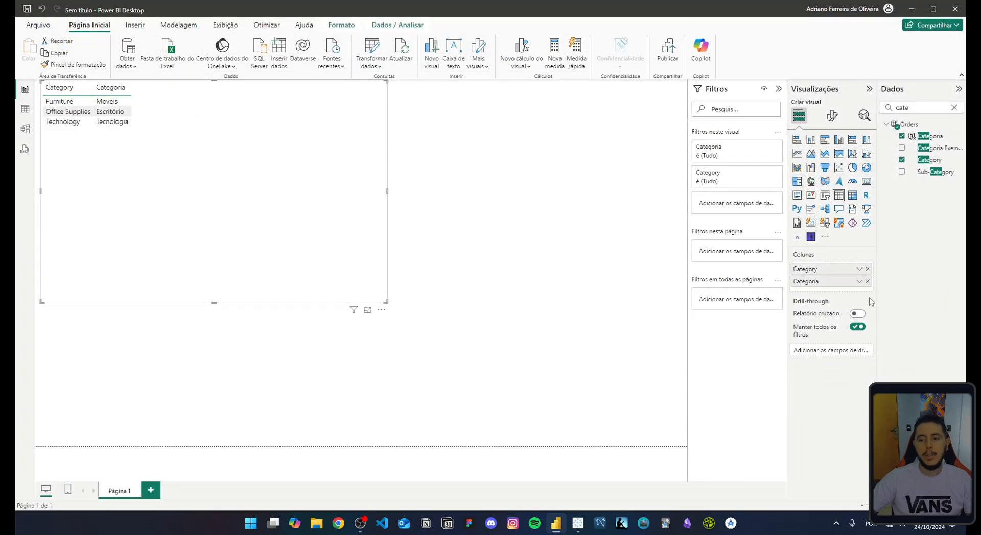